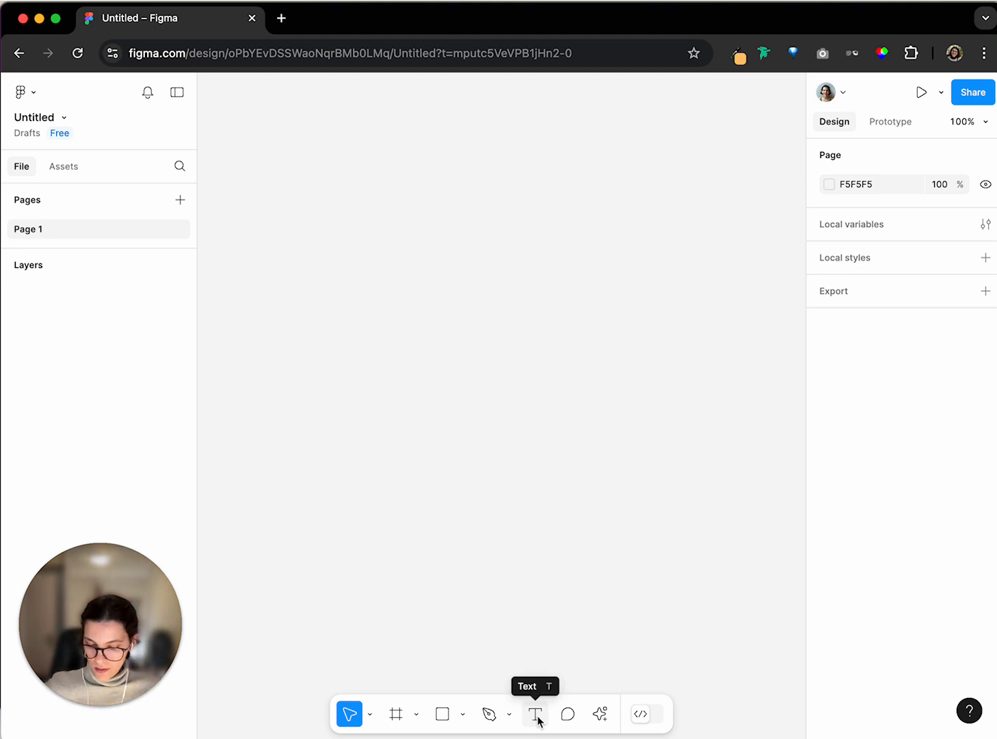
pyautogui.click(536, 713)
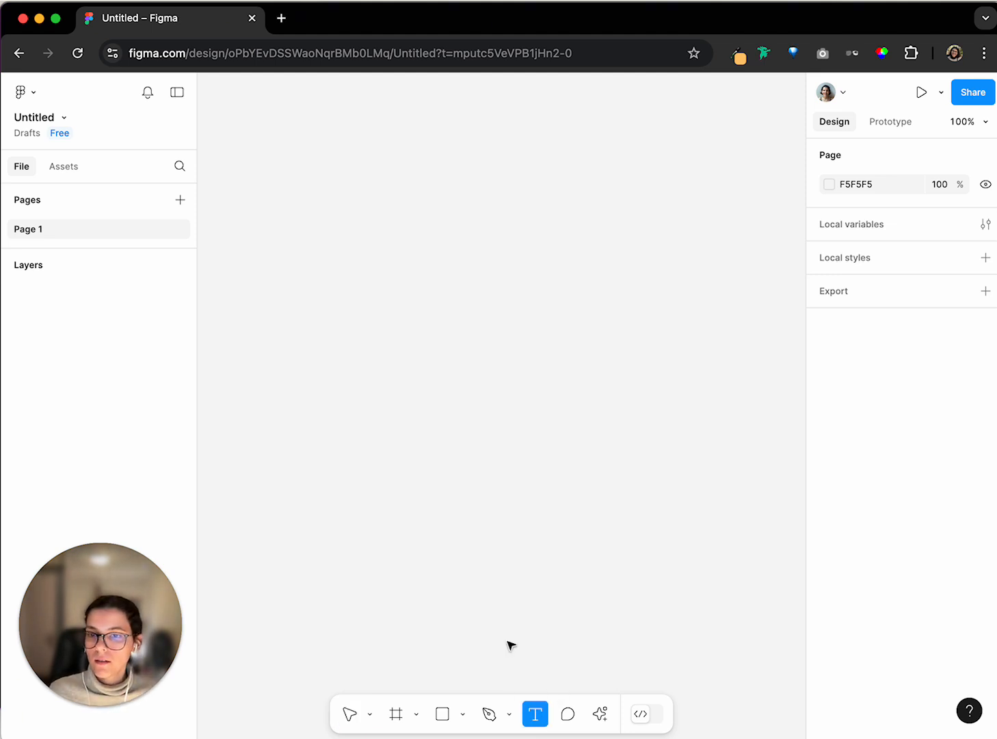
pyautogui.moveTo(398, 300); pyautogui.dragTo(521, 345)
pyautogui.press('Escape')
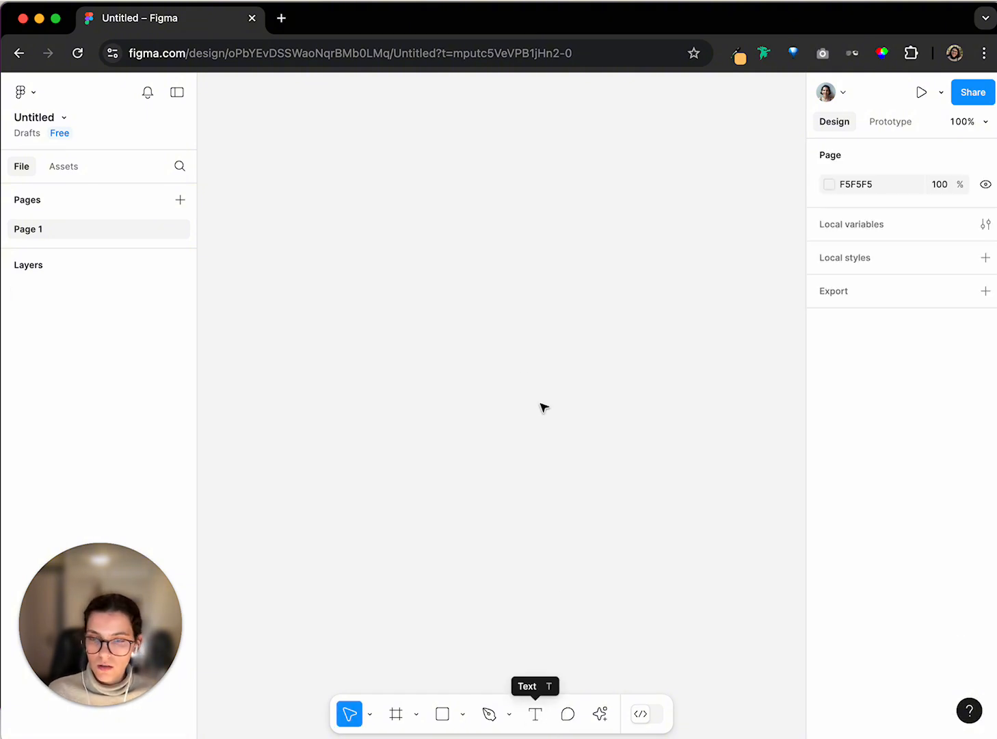
# Step: Add a text layer on the canvas that reads "Text for exercise"
pyautogui.press('t')
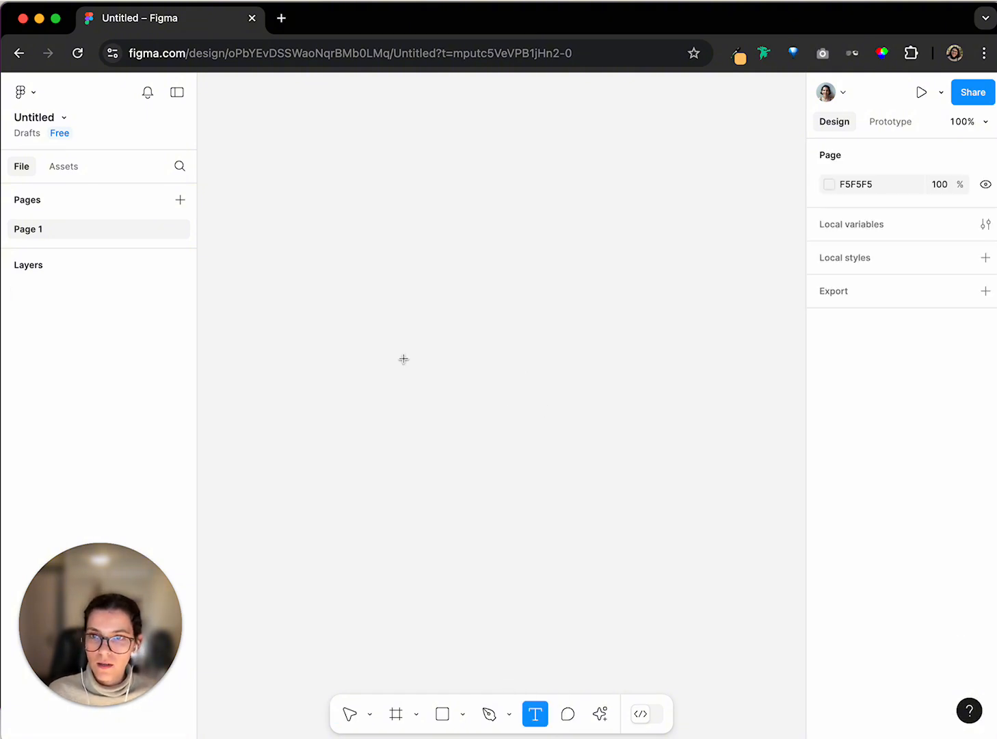
pyautogui.click(410, 357)
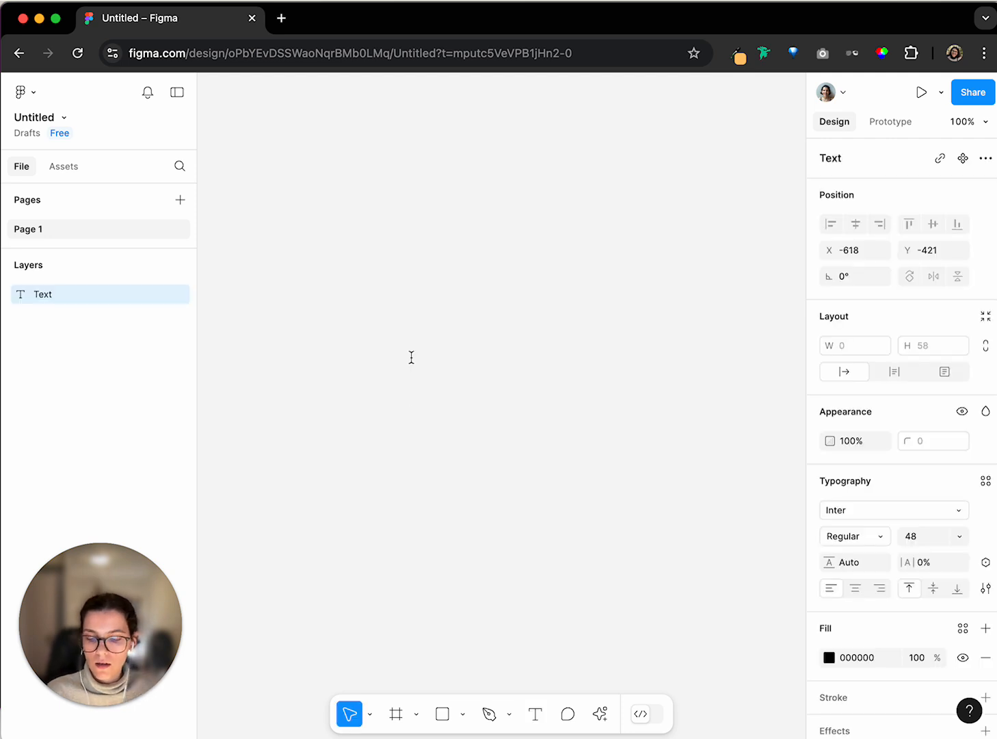
pyautogui.write('Te')
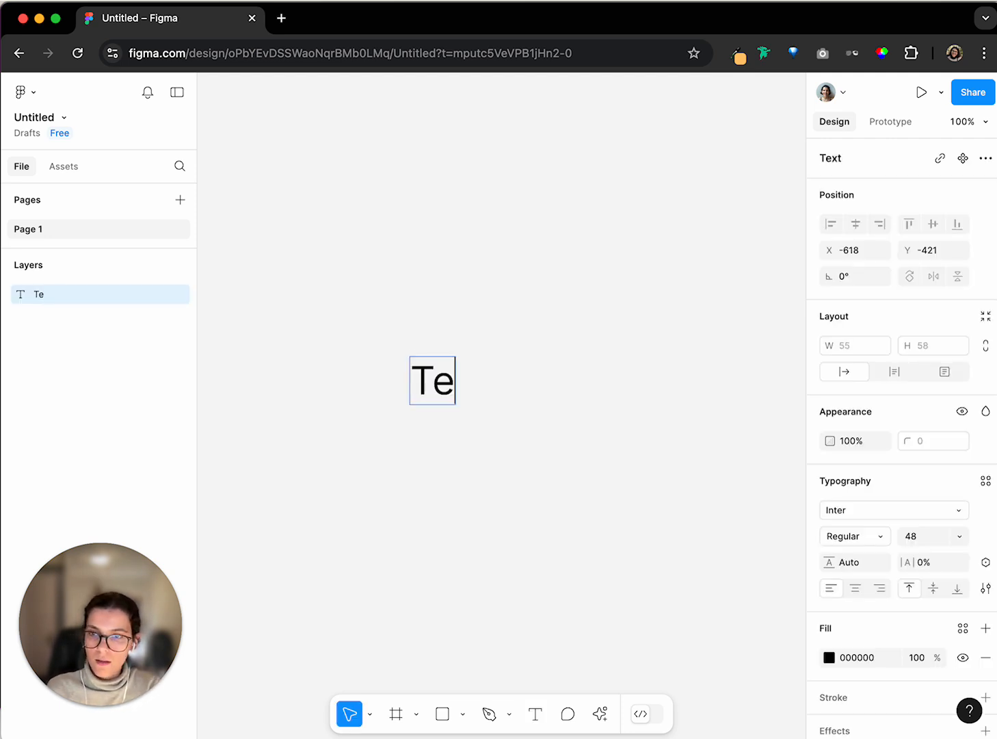
pyautogui.write('xt for exercises')
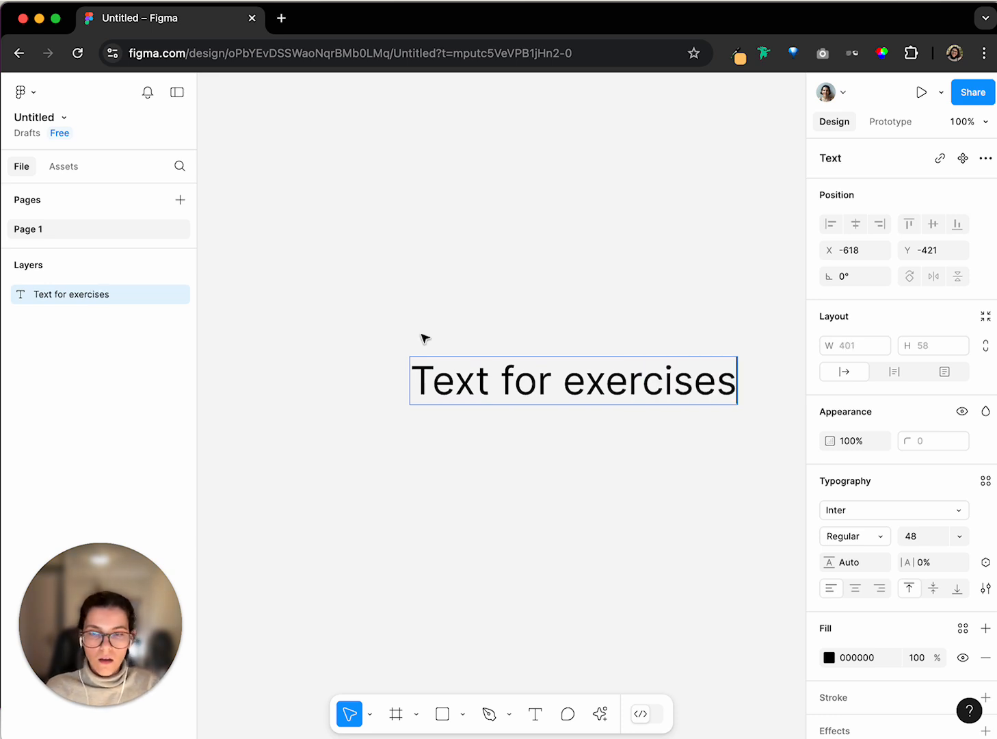
pyautogui.press('BackSpace')
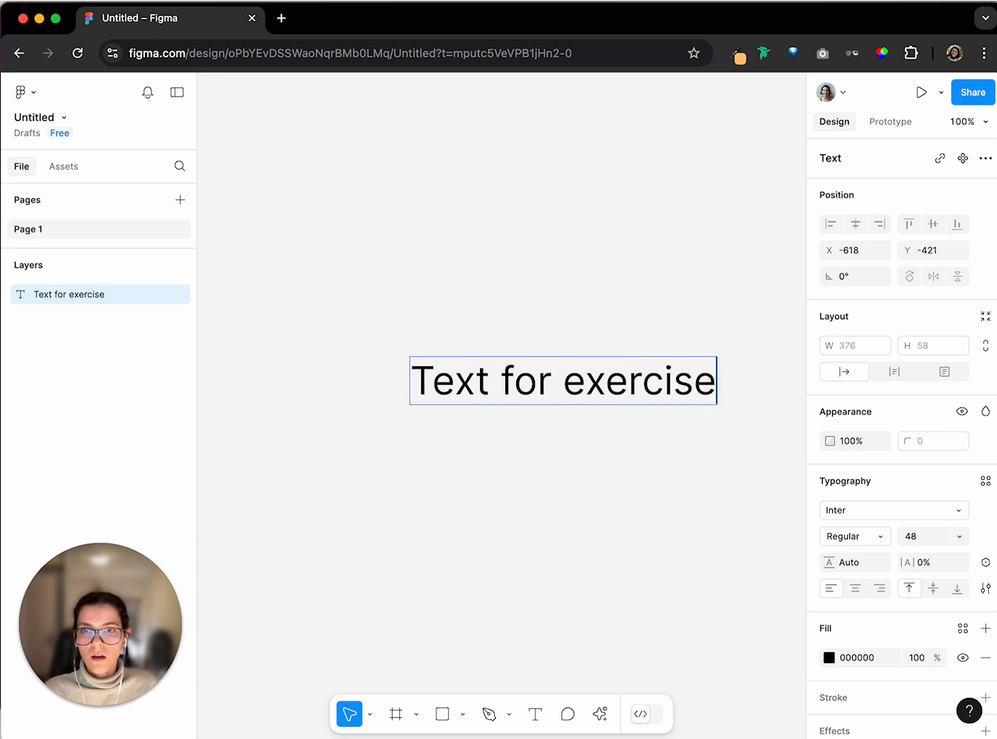
pyautogui.press('Escape')
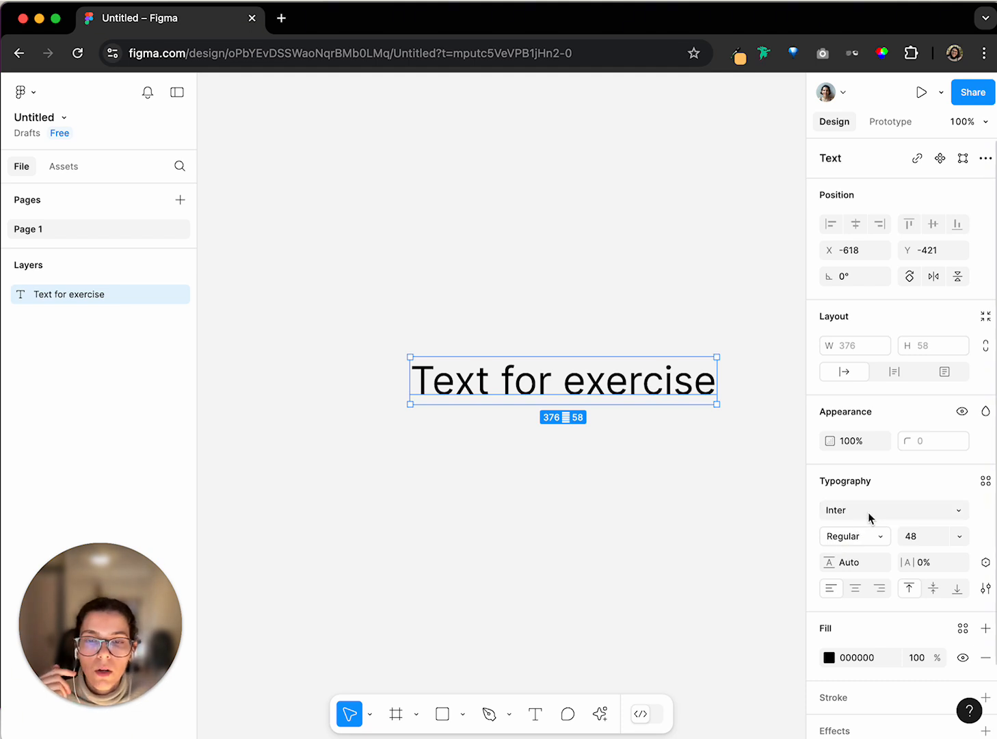
# Step: Filter the font list for the text layer to Google fonts
pyautogui.click(923, 514)
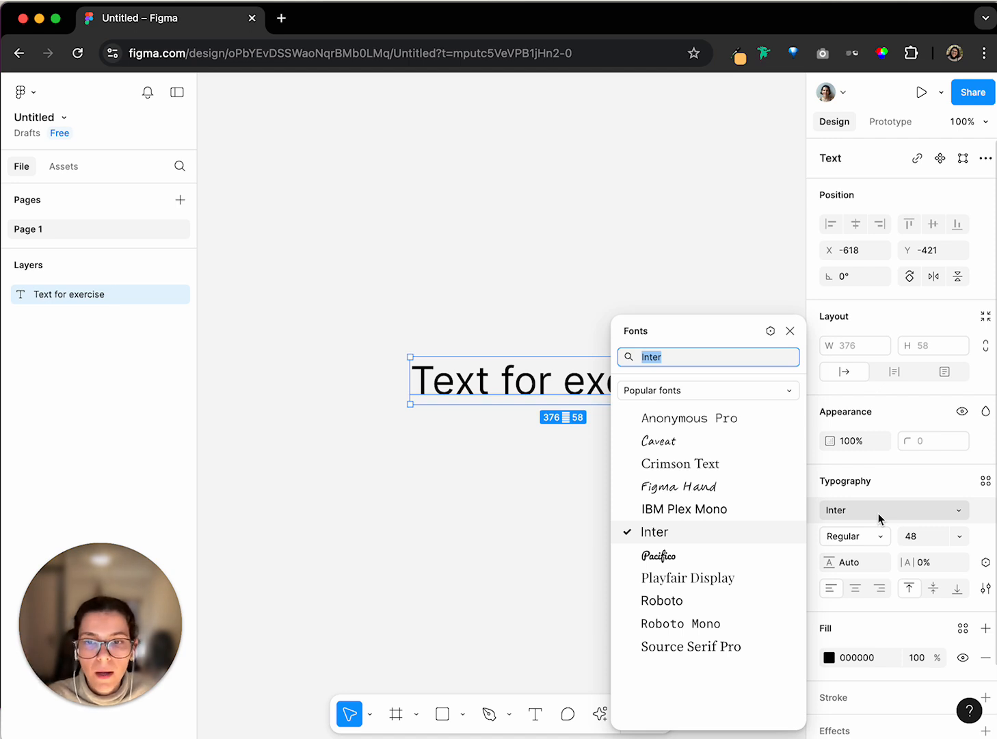
pyautogui.click(720, 398)
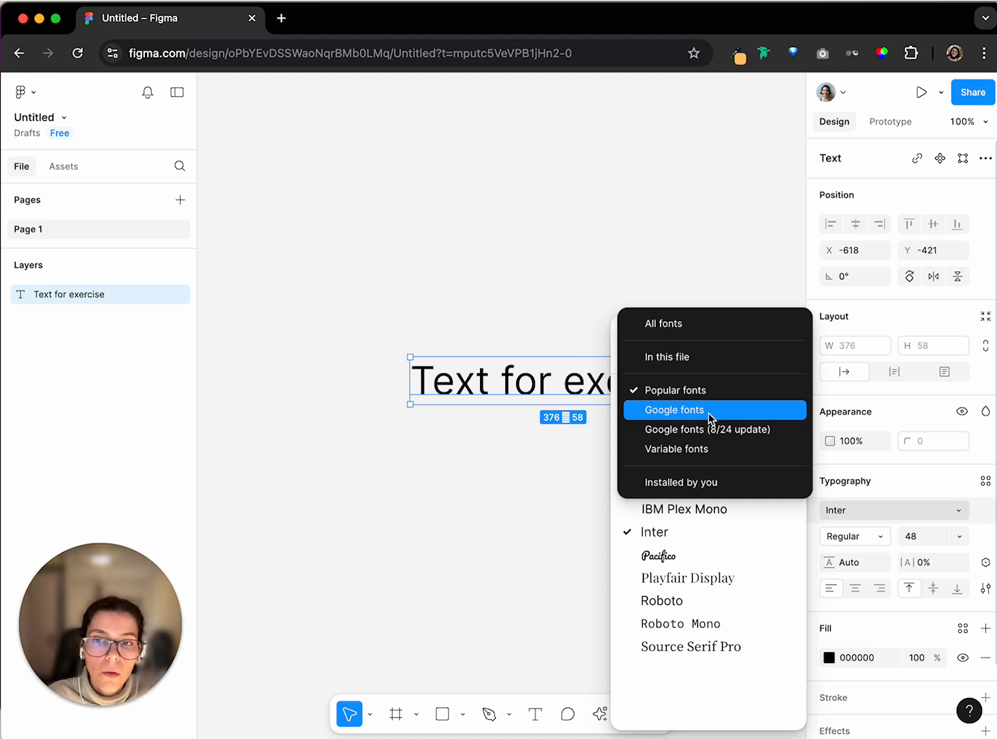
pyautogui.click(710, 412)
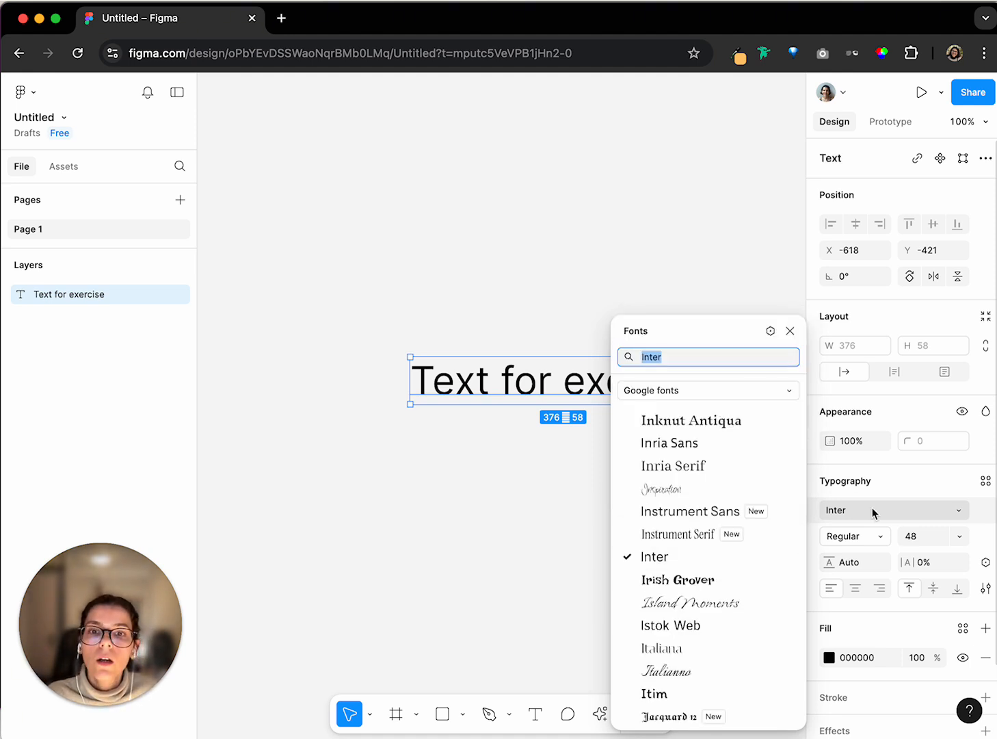
pyautogui.click(683, 393)
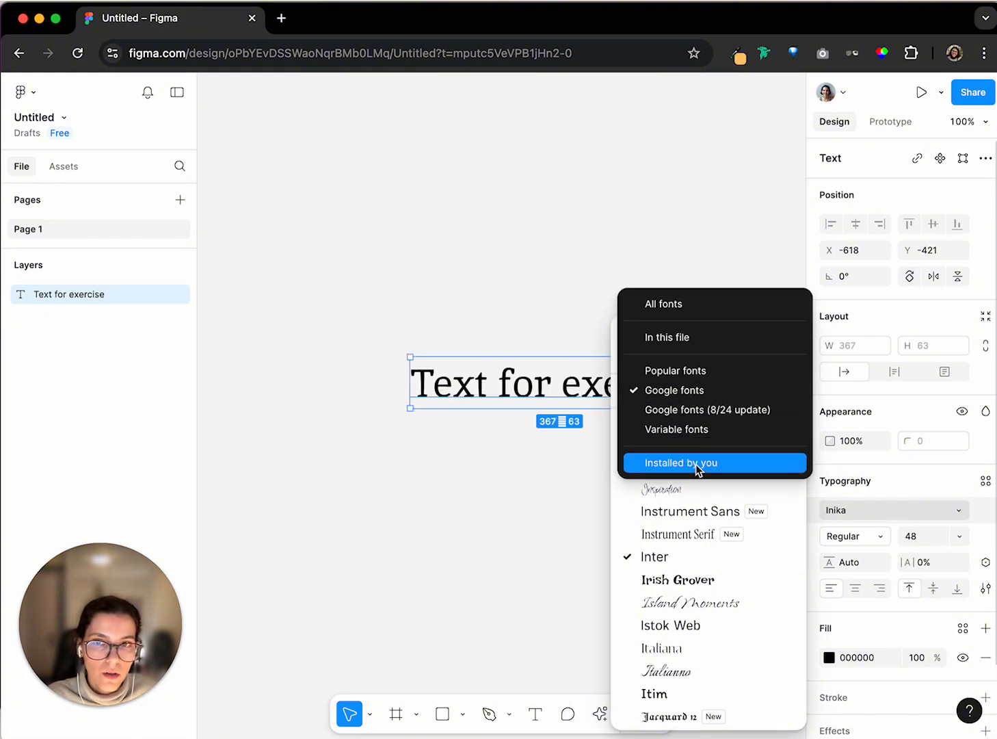
pyautogui.click(694, 391)
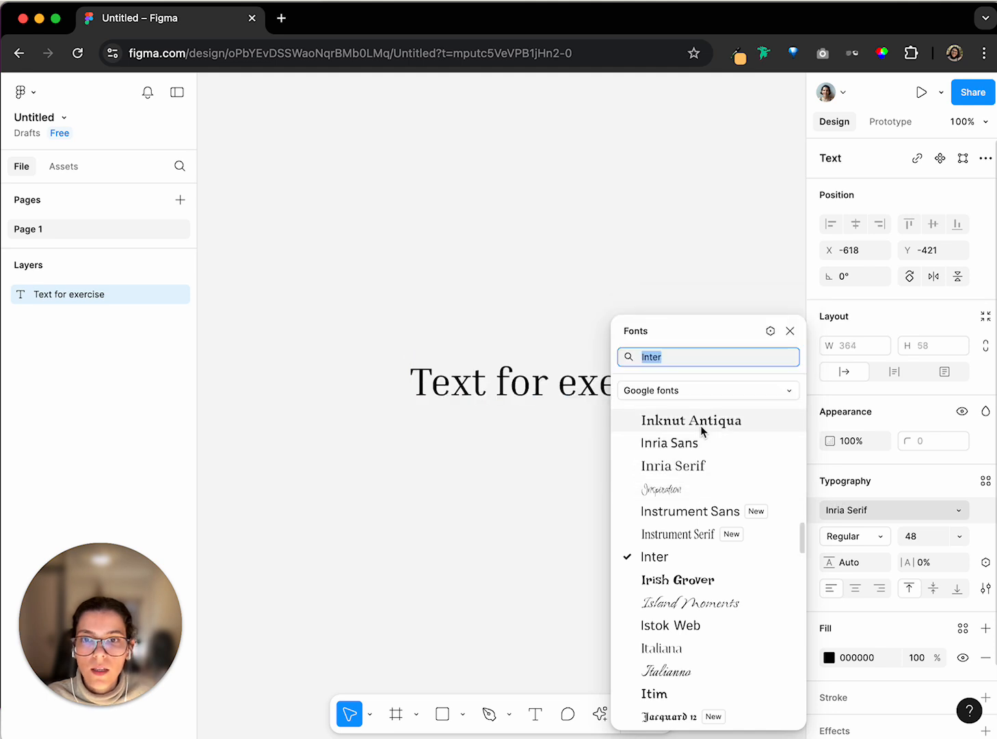
# Step: Browse the Google fonts and set the text layer's font to League Spartan
pyautogui.scroll(-1, 729, 561)
pyautogui.scroll(-7, 728, 560)
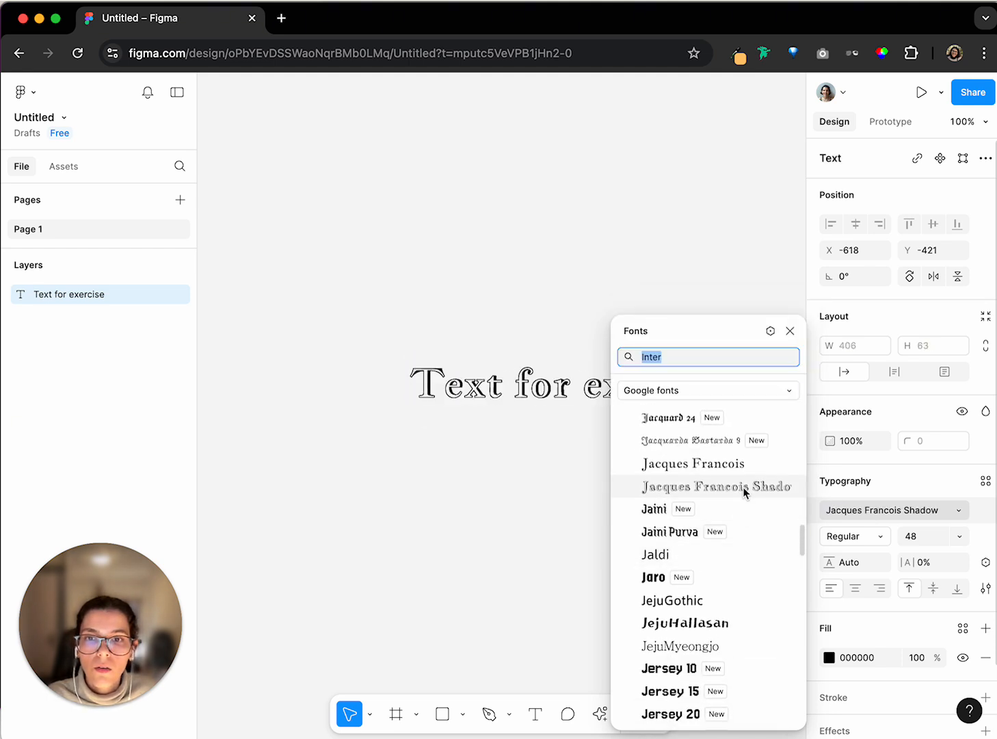
pyautogui.scroll(-5, 700, 568)
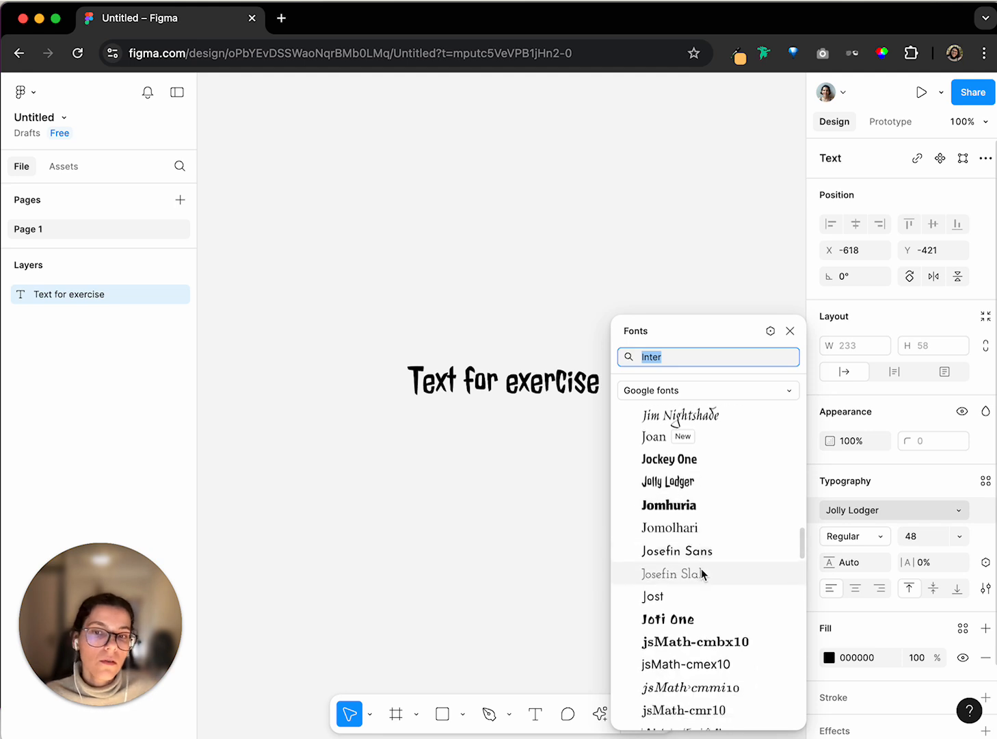
pyautogui.click(701, 569)
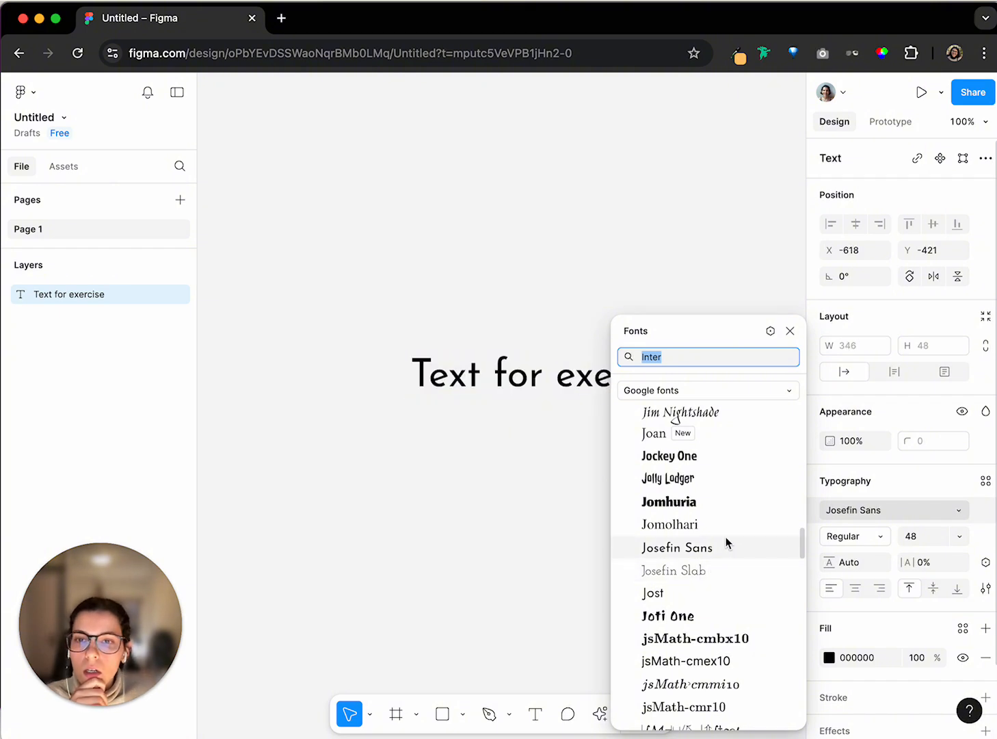
pyautogui.scroll(-5, 702, 497)
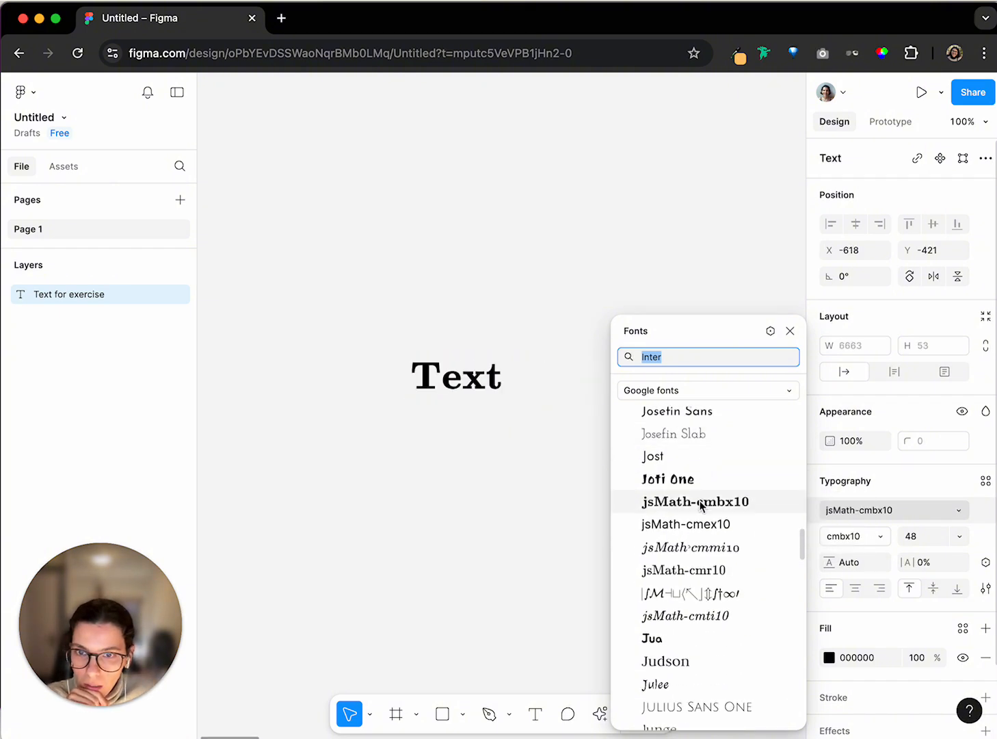
pyautogui.scroll(-13, 741, 655)
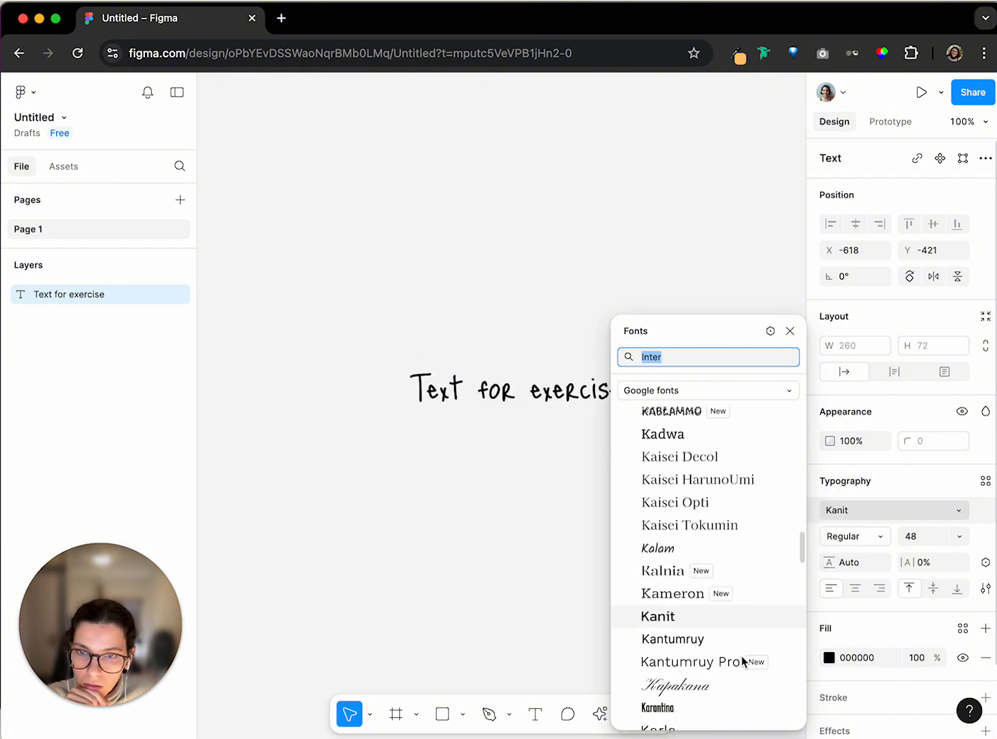
pyautogui.scroll(-15, 742, 655)
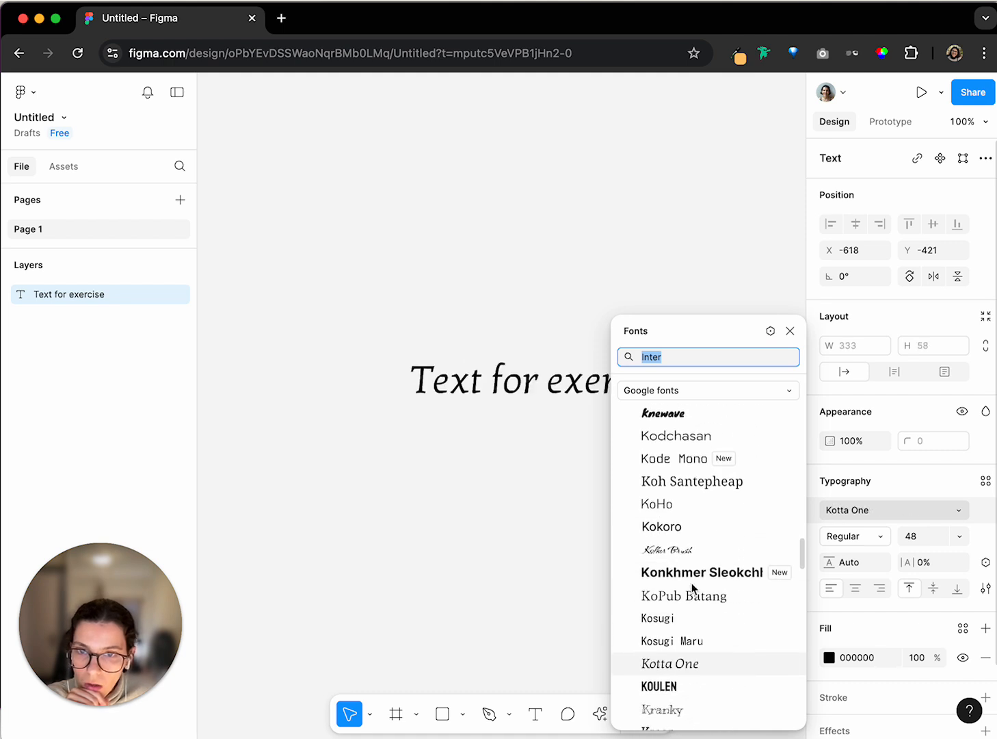
pyautogui.scroll(-20, 765, 620)
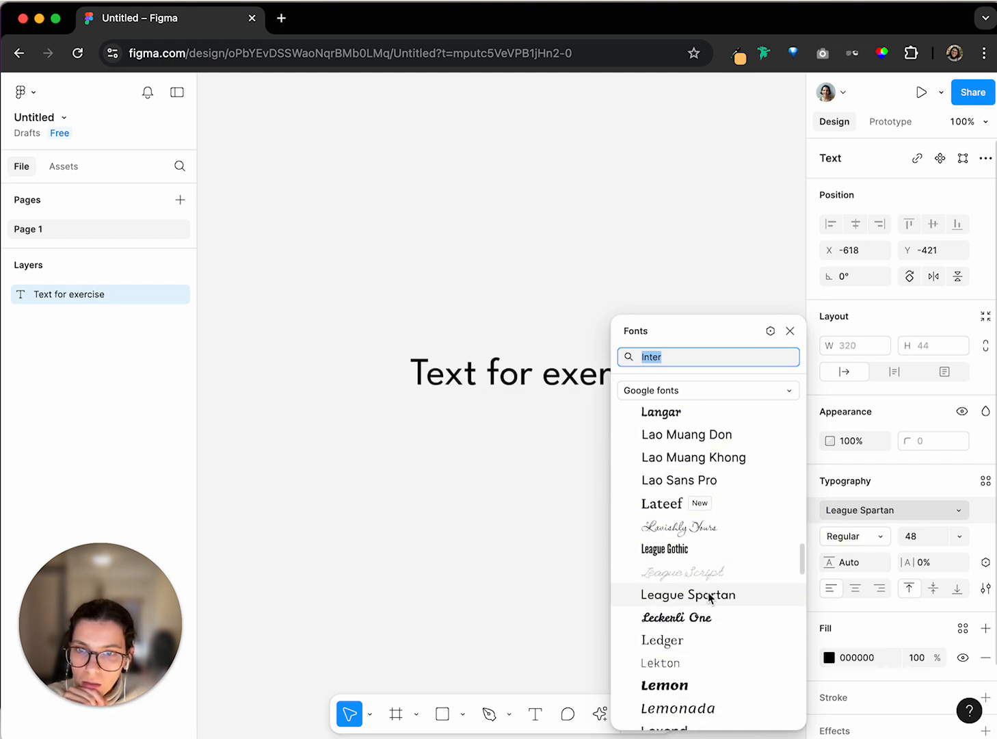
pyautogui.scroll(-3, 709, 593)
pyautogui.scroll(-1, 710, 601)
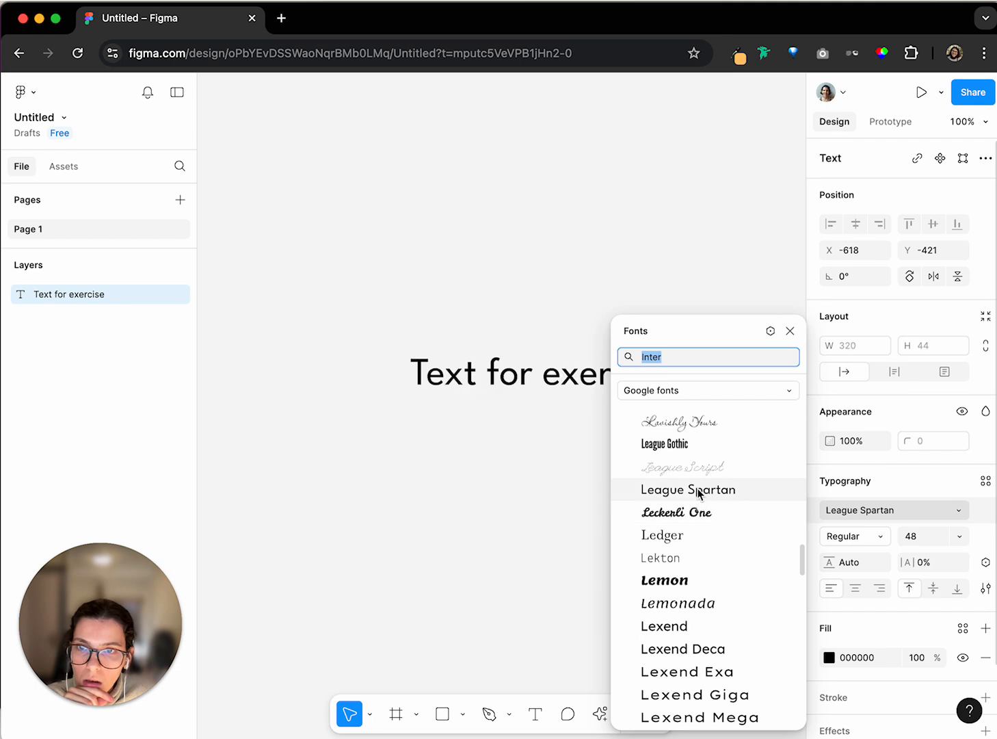
pyautogui.scroll(1, 699, 493)
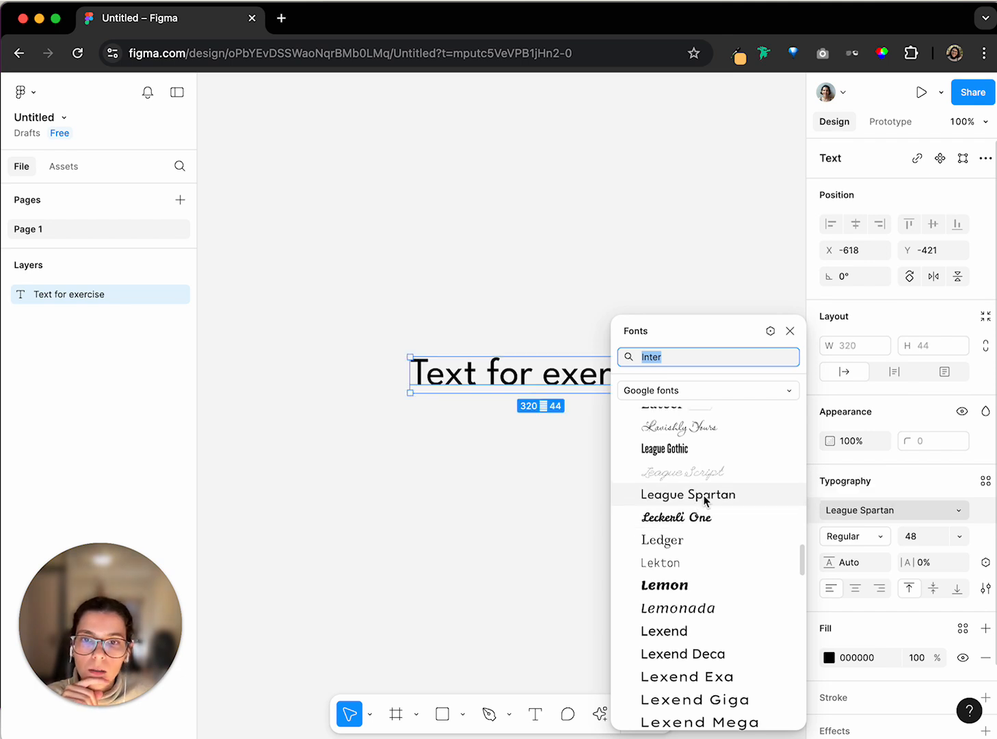
pyautogui.click(704, 493)
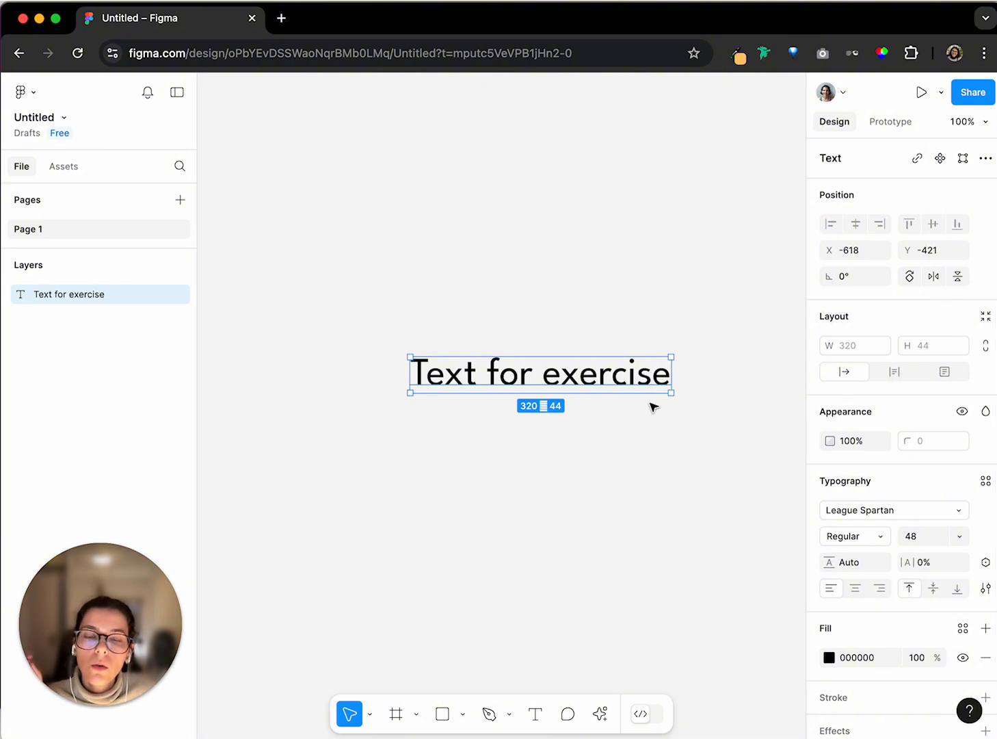
# Step: Set the text layer's font weight to SemiBold and its line height to 120%
pyautogui.hscroll(3, 652, 405)
pyautogui.click(852, 536)
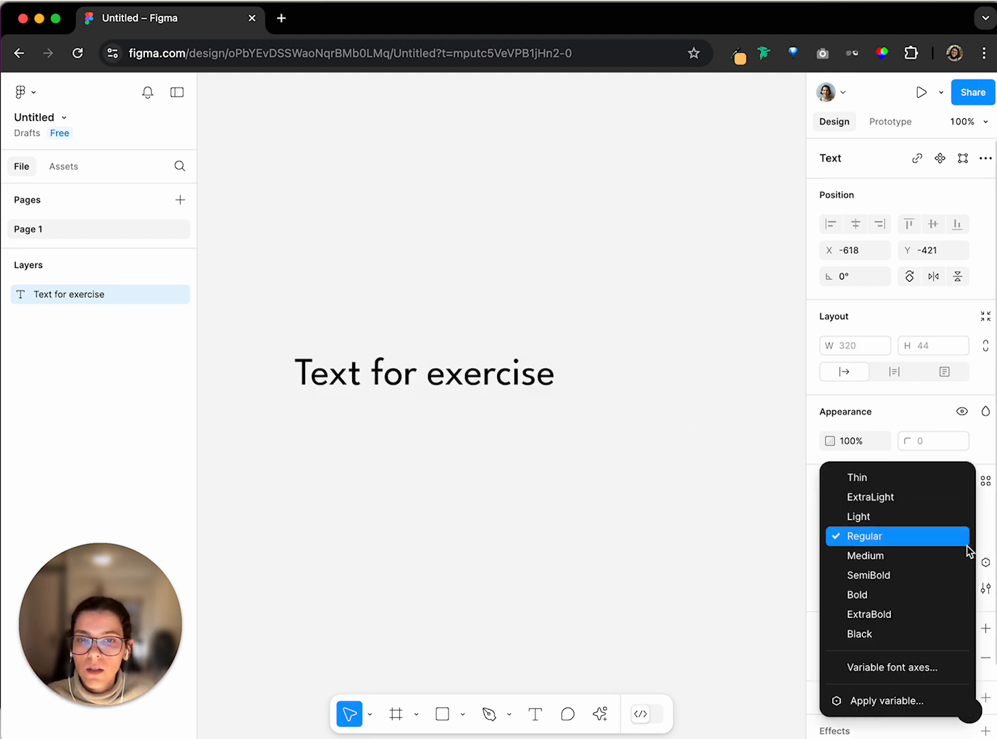
pyautogui.click(891, 574)
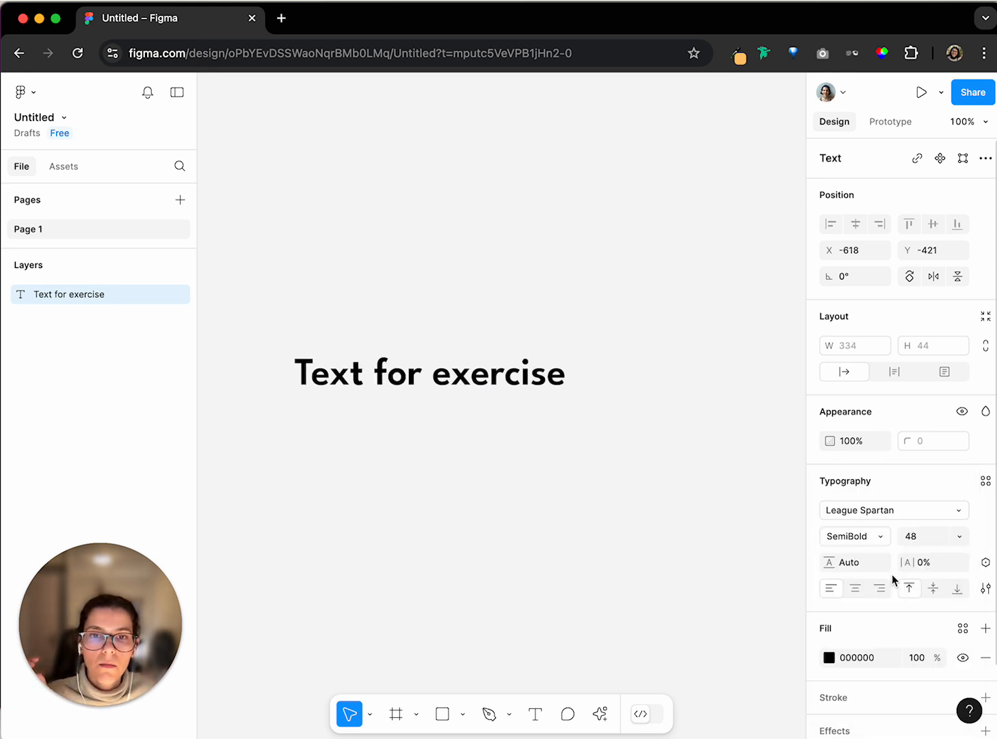
pyautogui.click(848, 565)
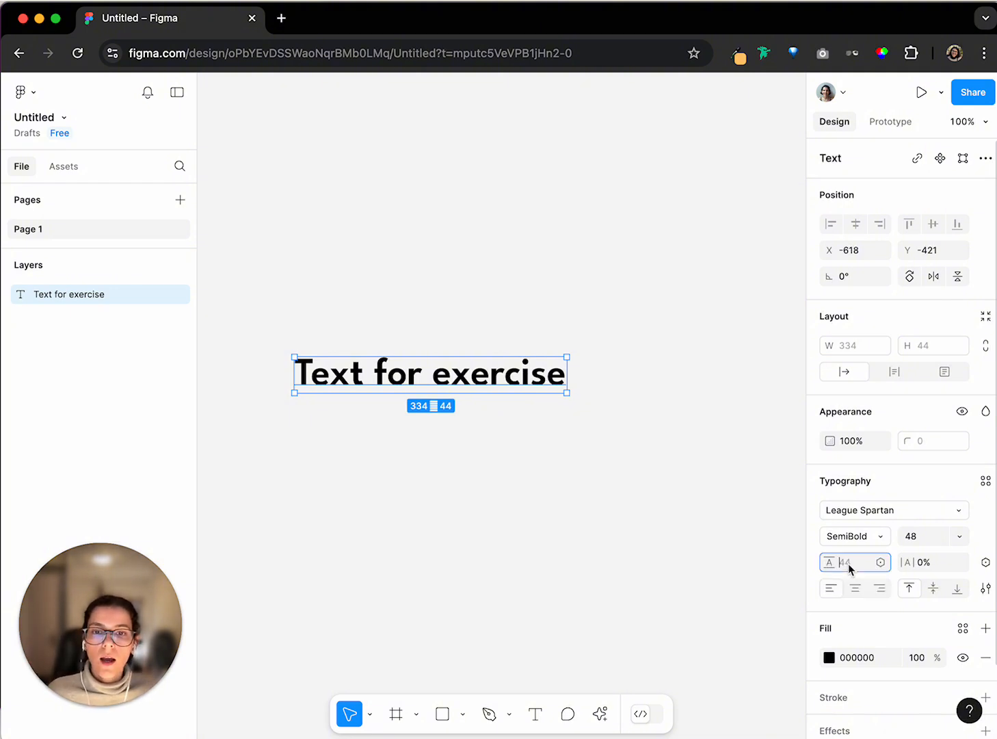
pyautogui.write('120')
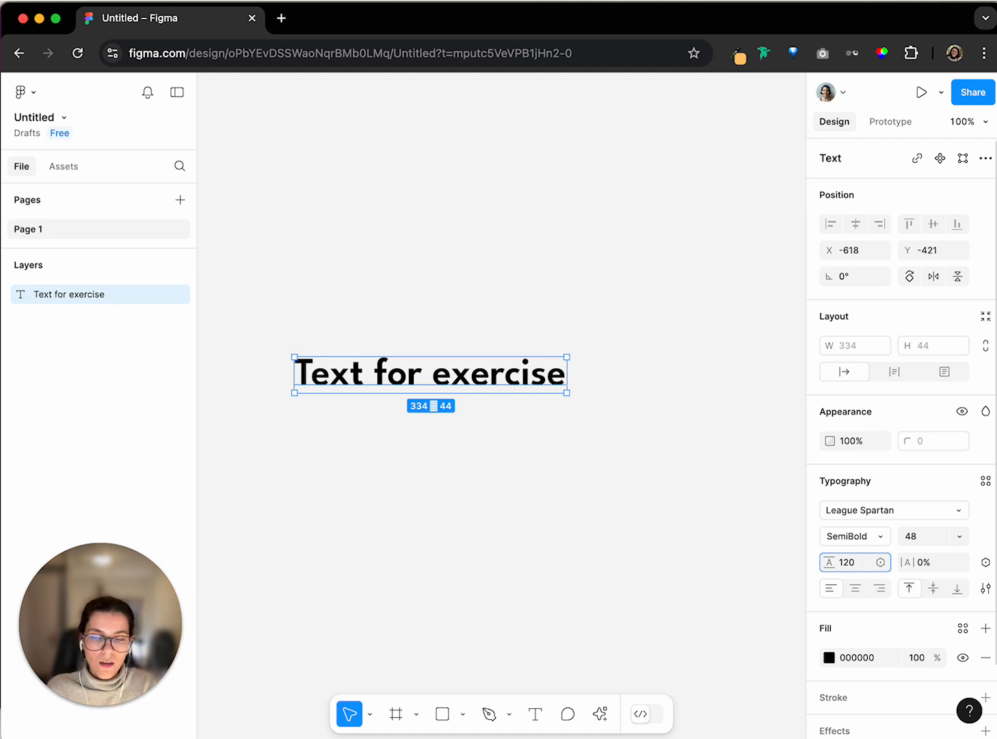
pyautogui.press('Return')
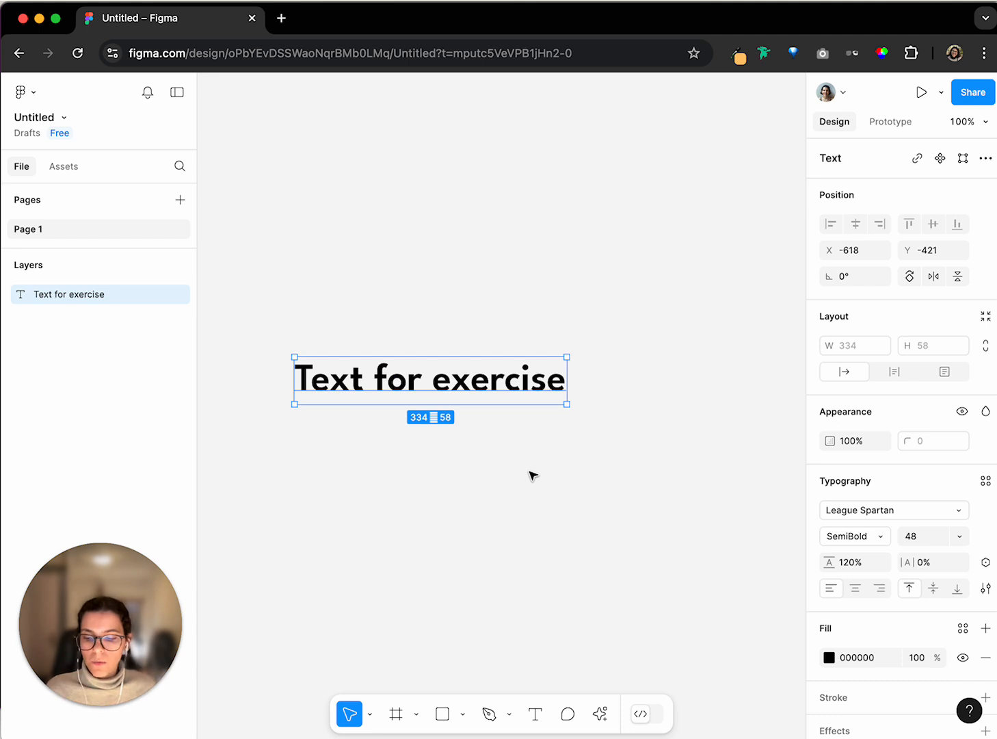
# Step: Extend the text layer's wording to "Text for exercise another line"
pyautogui.moveTo(488, 387); pyautogui.dragTo(490, 431)
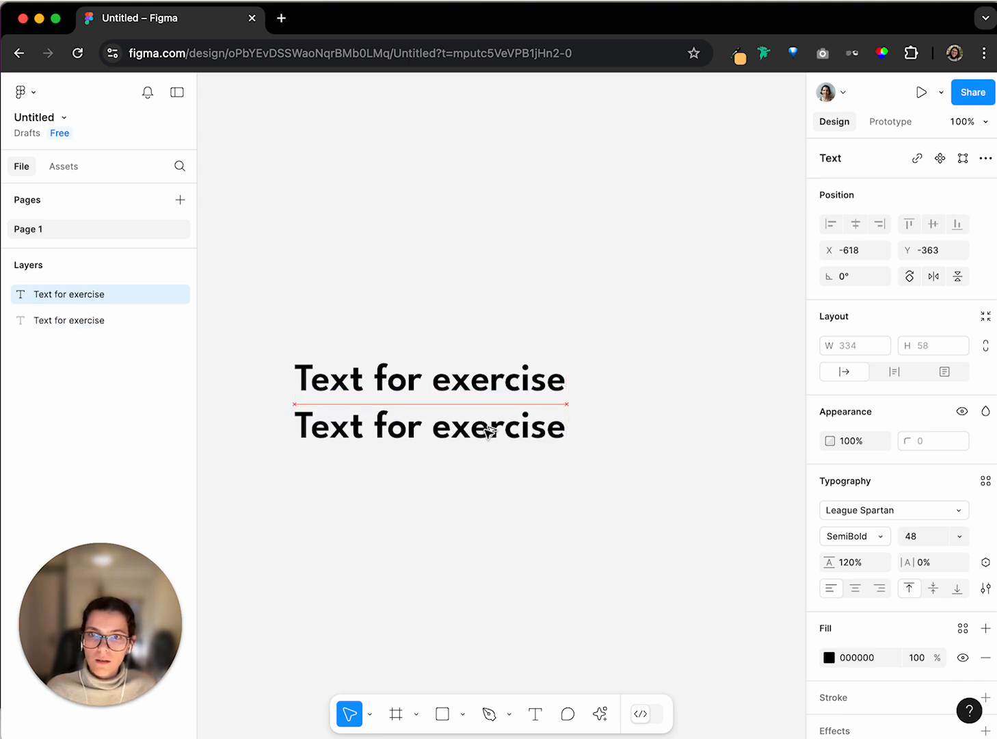
pyautogui.press('Escape')
pyautogui.doubleClick(568, 384)
pyautogui.click(558, 378)
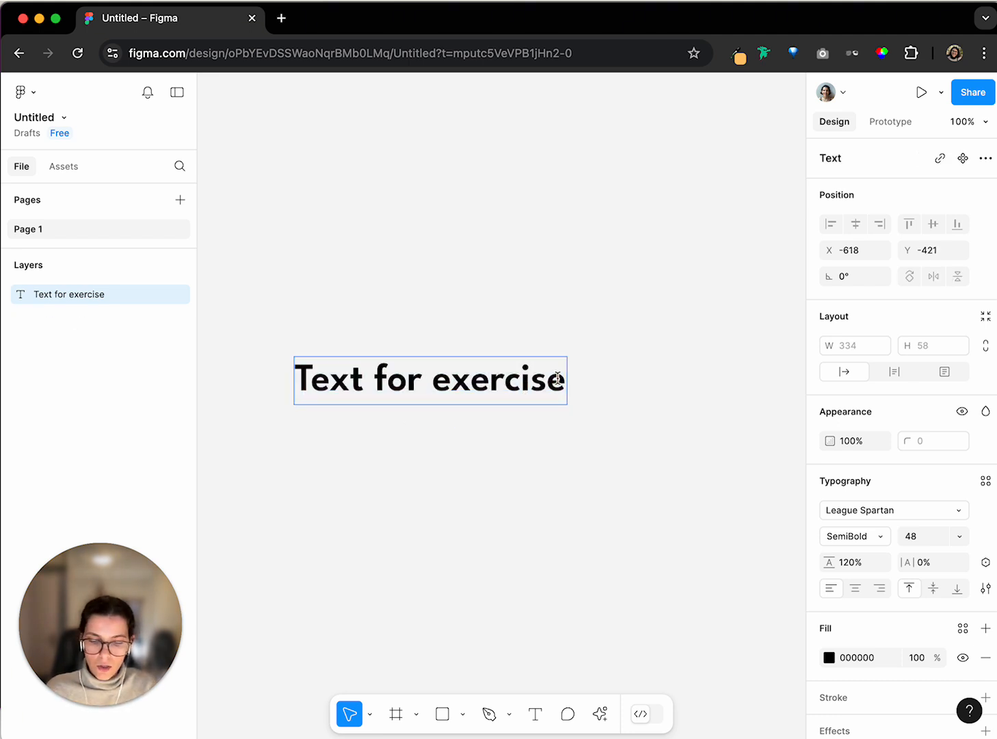
pyautogui.write('anothe')
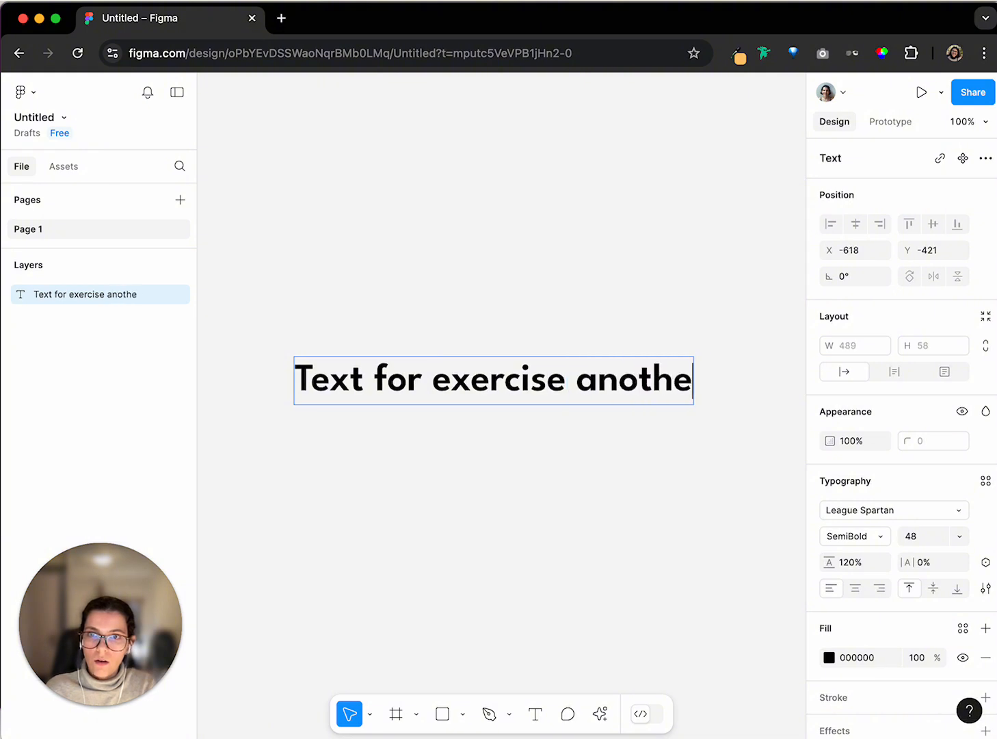
pyautogui.write('r line')
pyautogui.press('Escape')
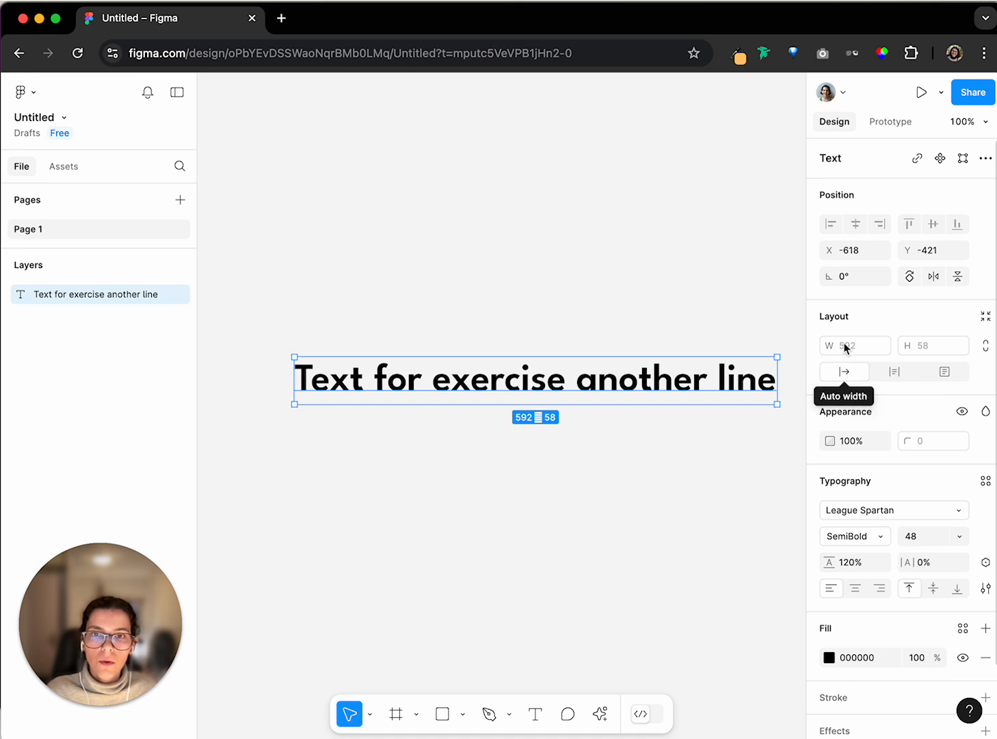
# Step: Switch the text layer to auto height and set its width to 400
pyautogui.click(896, 374)
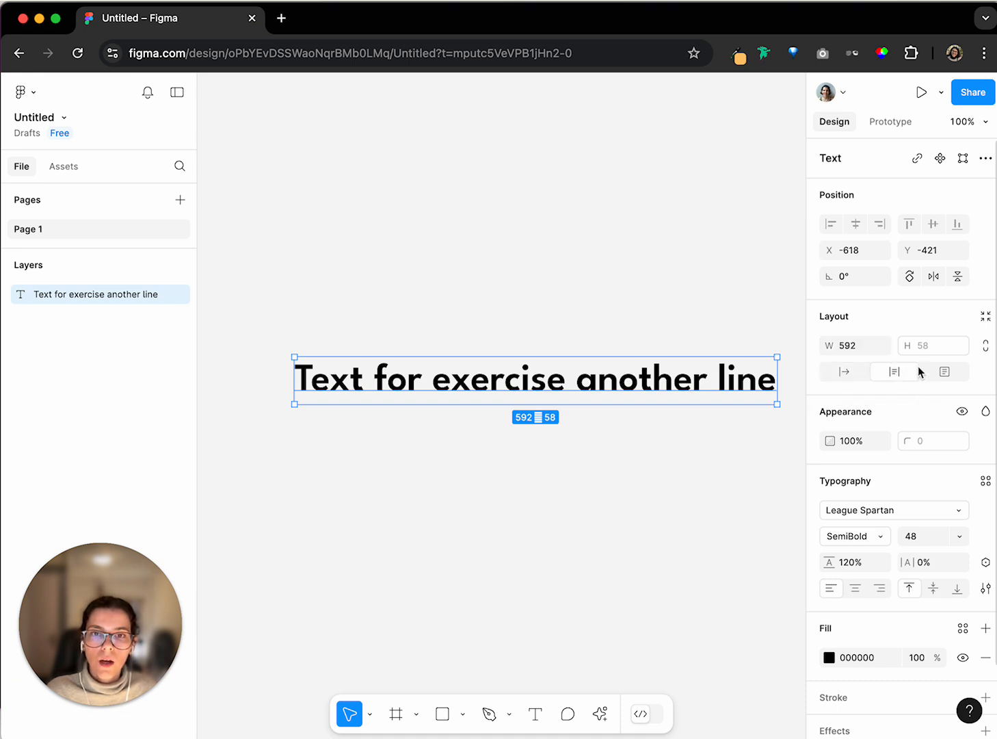
pyautogui.click(847, 351)
pyautogui.write('400')
pyautogui.press('Return')
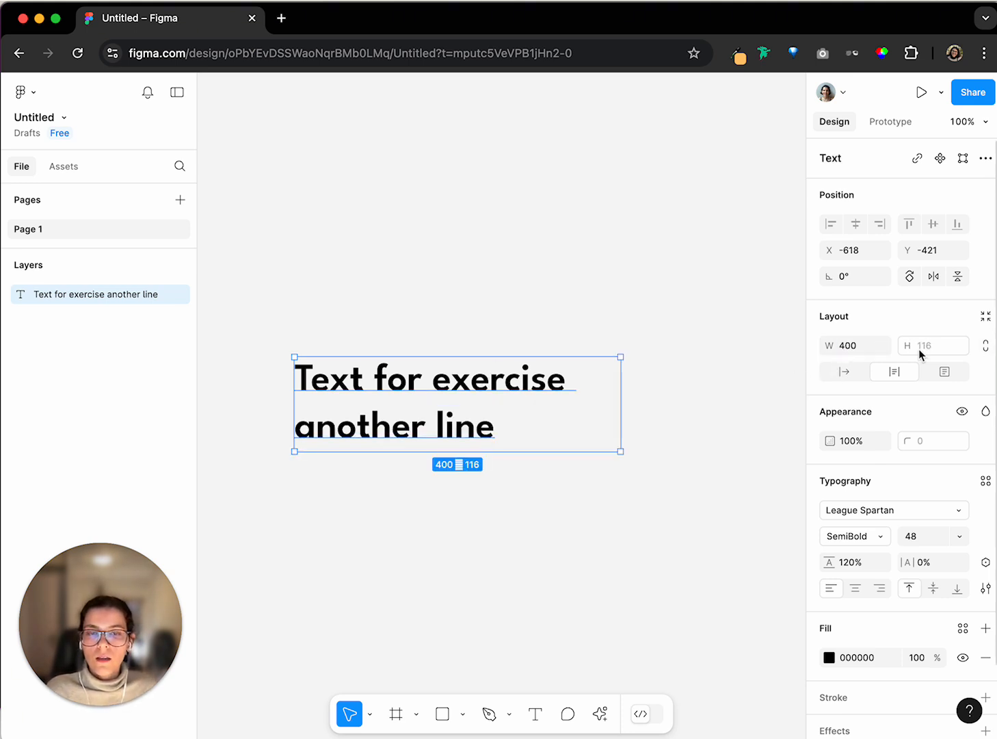
# Step: Try fixed size on the text layer by resizing its box, and return it to auto width
pyautogui.click(946, 374)
pyautogui.moveTo(624, 411); pyautogui.dragTo(646, 395)
pyautogui.click(844, 373)
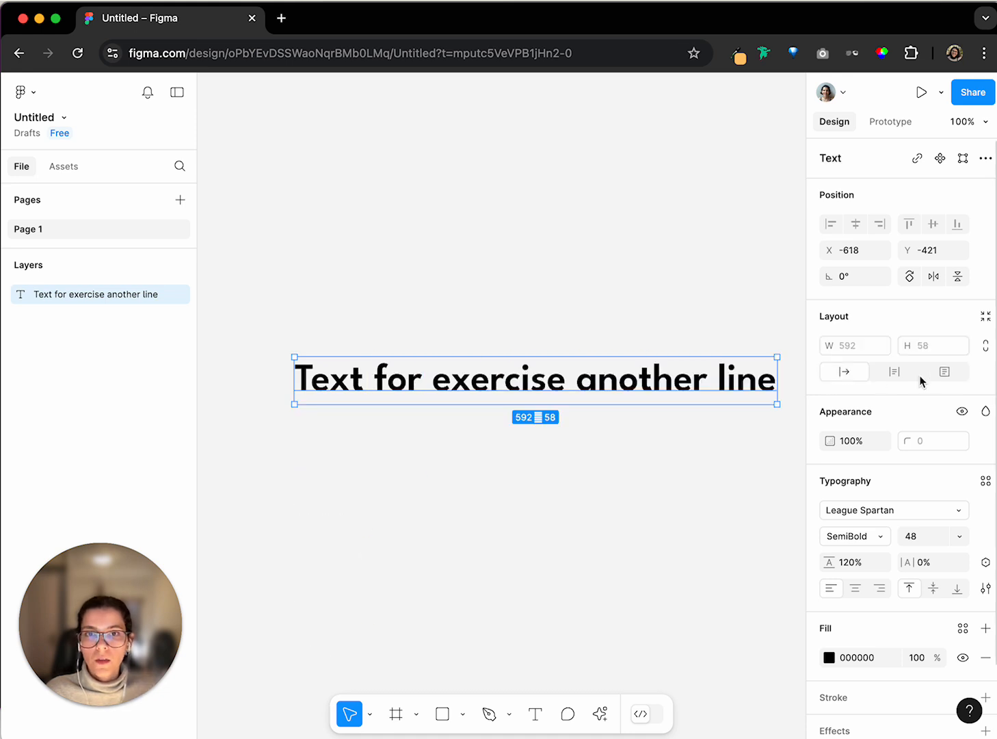
# Step: Switch the text layer to fixed size and narrow its box to about 345 wide, keeping its height at 58
pyautogui.click(901, 374)
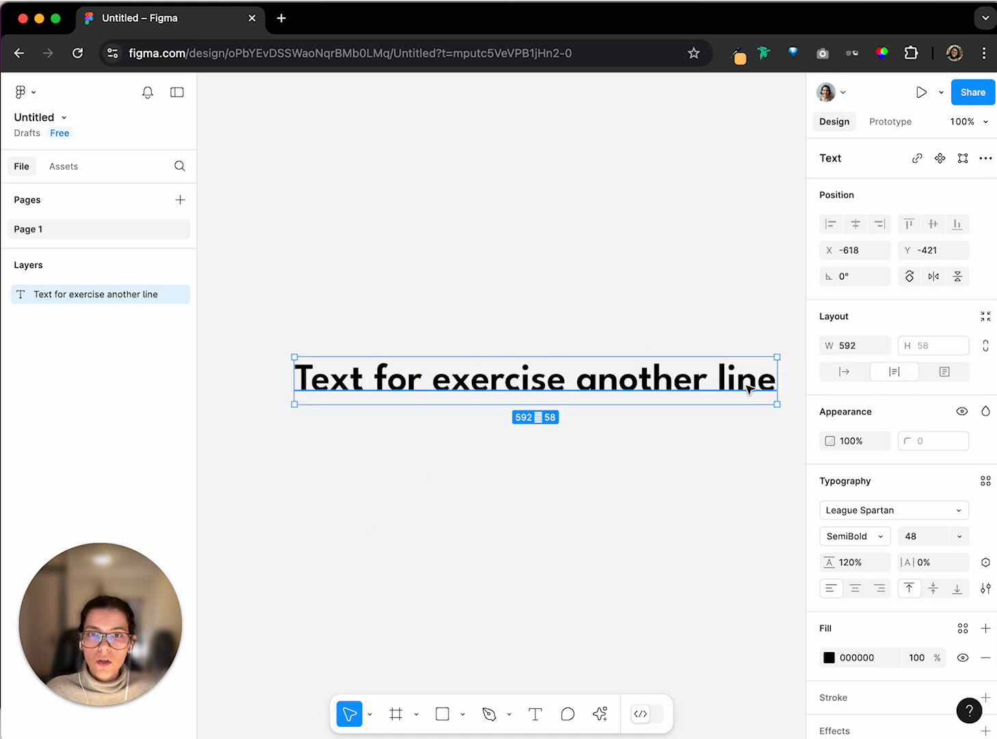
pyautogui.click(942, 372)
pyautogui.moveTo(782, 379); pyautogui.dragTo(576, 400)
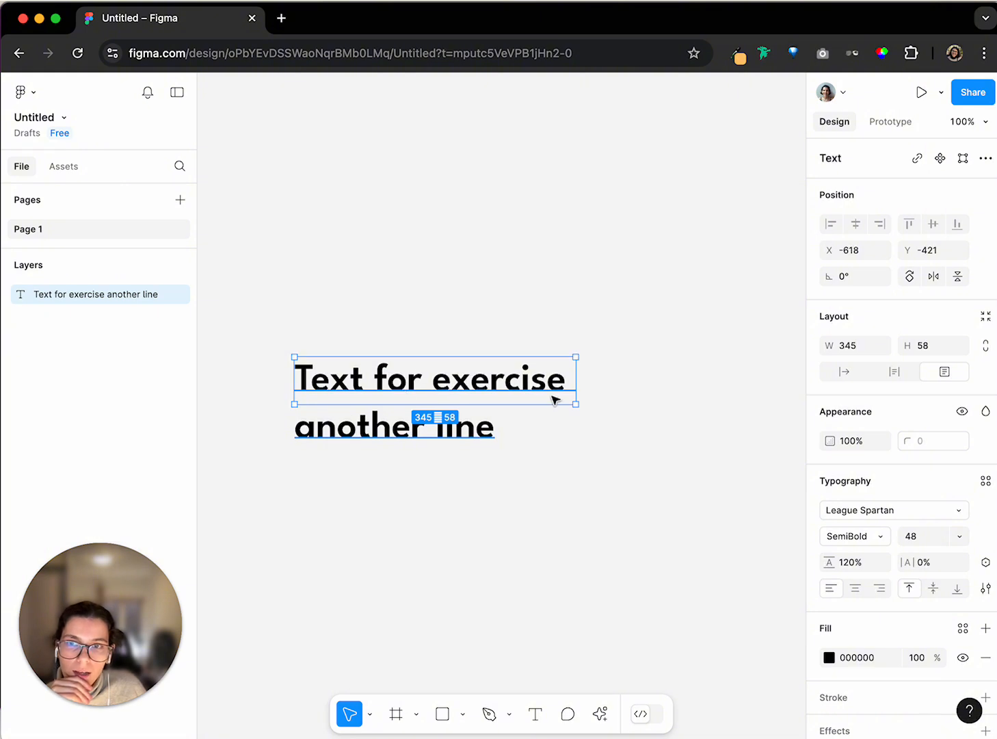
pyautogui.hscroll(1, 540, 388)
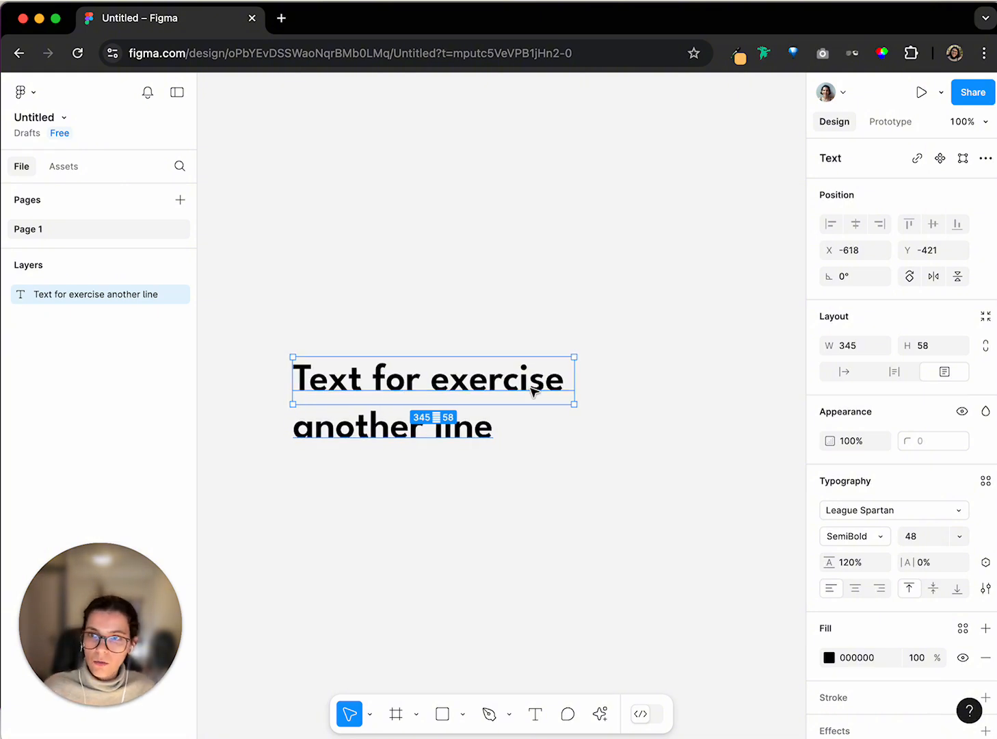
# Step: Duplicate the text layer and wrap both copies in a vertical auto layout frame
pyautogui.press('super+d')
pyautogui.click(394, 446)
pyautogui.hscroll(2, 394, 446)
pyautogui.hscroll(-5, 393, 410)
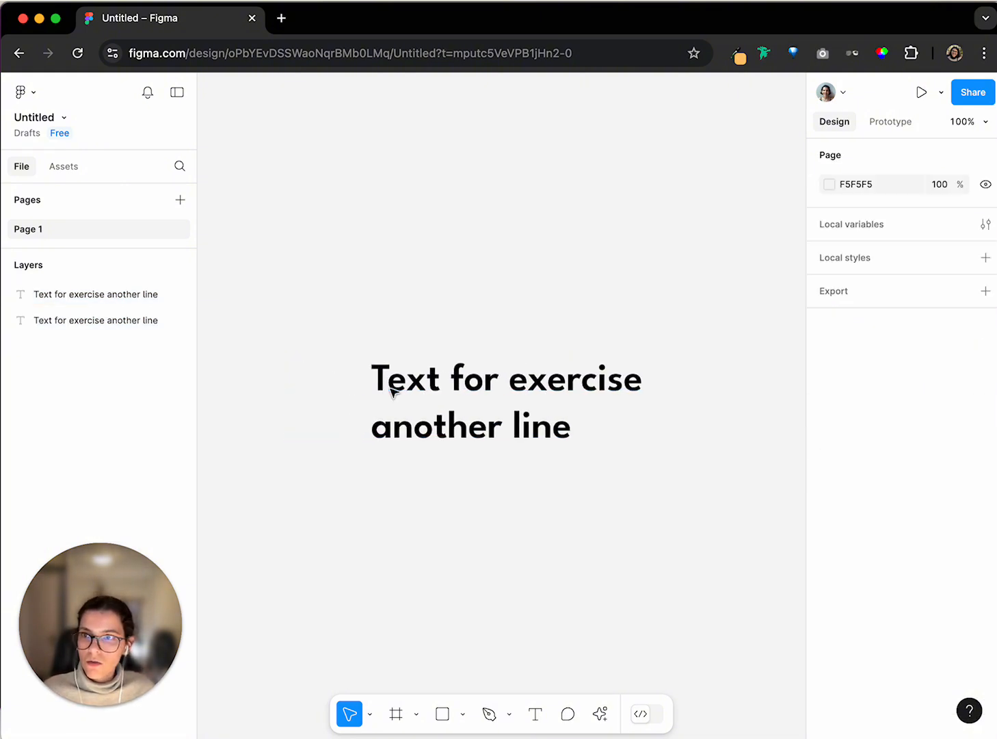
pyautogui.click(85, 322)
pyautogui.keyDown('shift'); pyautogui.click(60, 295); pyautogui.keyUp('shift')
pyautogui.hotkey('shift', 'a')
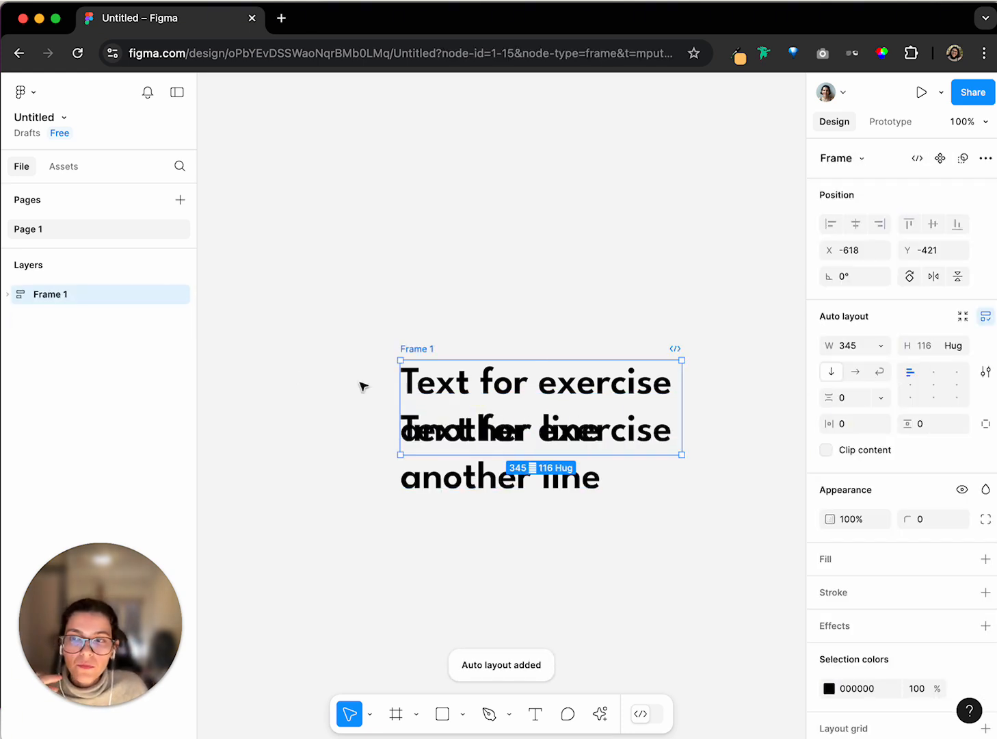
# Step: Set the height of the upper text layer in the frame to Hug contents
pyautogui.click(560, 394)
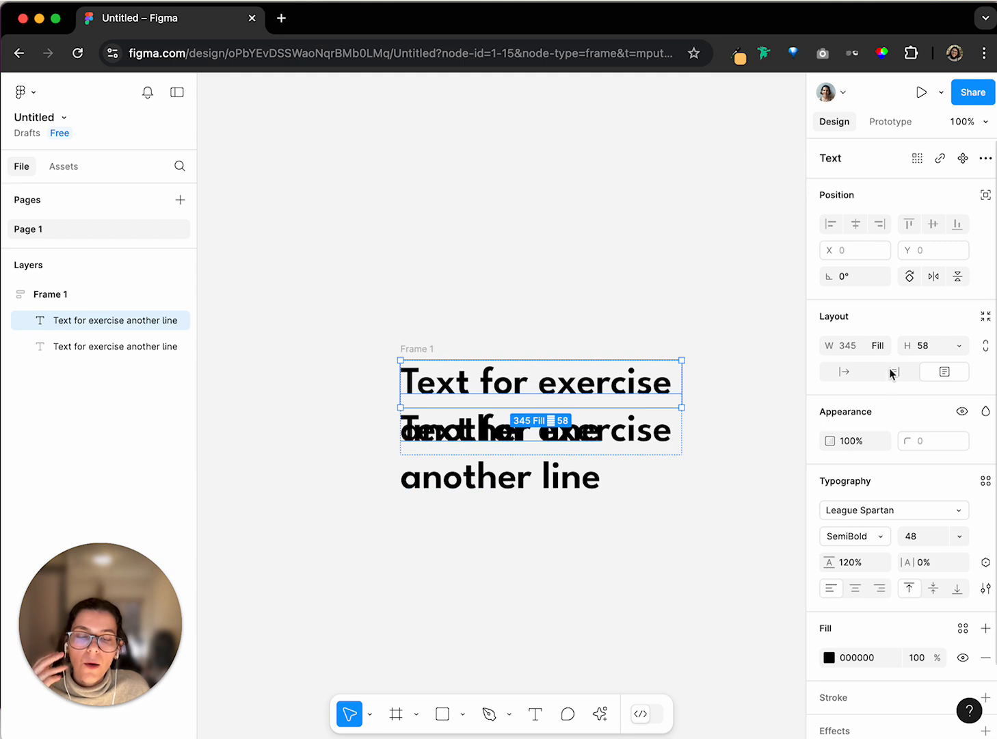
pyautogui.click(962, 344)
pyautogui.click(962, 344)
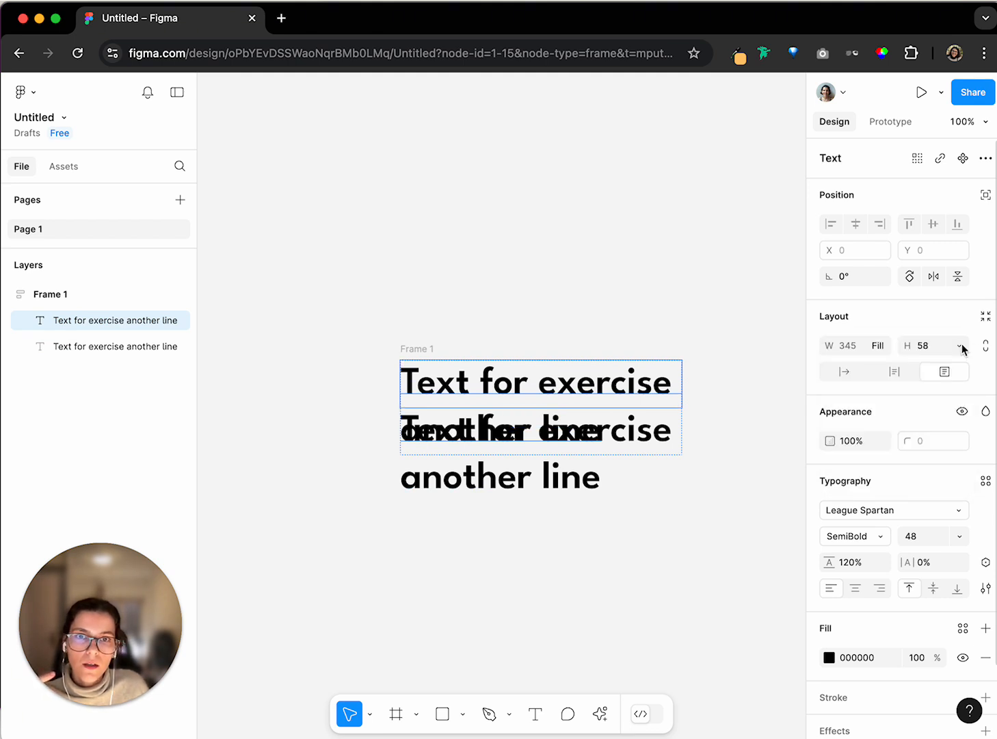
pyautogui.click(961, 346)
pyautogui.click(921, 364)
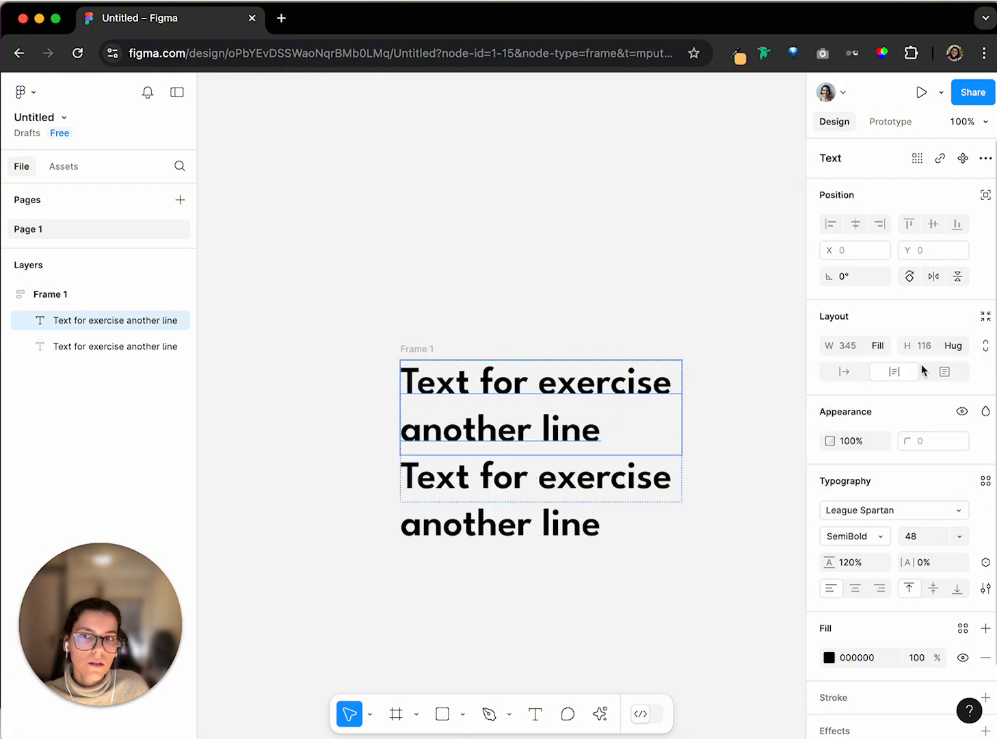
# Step: Set the lower text layer's height to Hug contents and select the whole frame
pyautogui.click(458, 504)
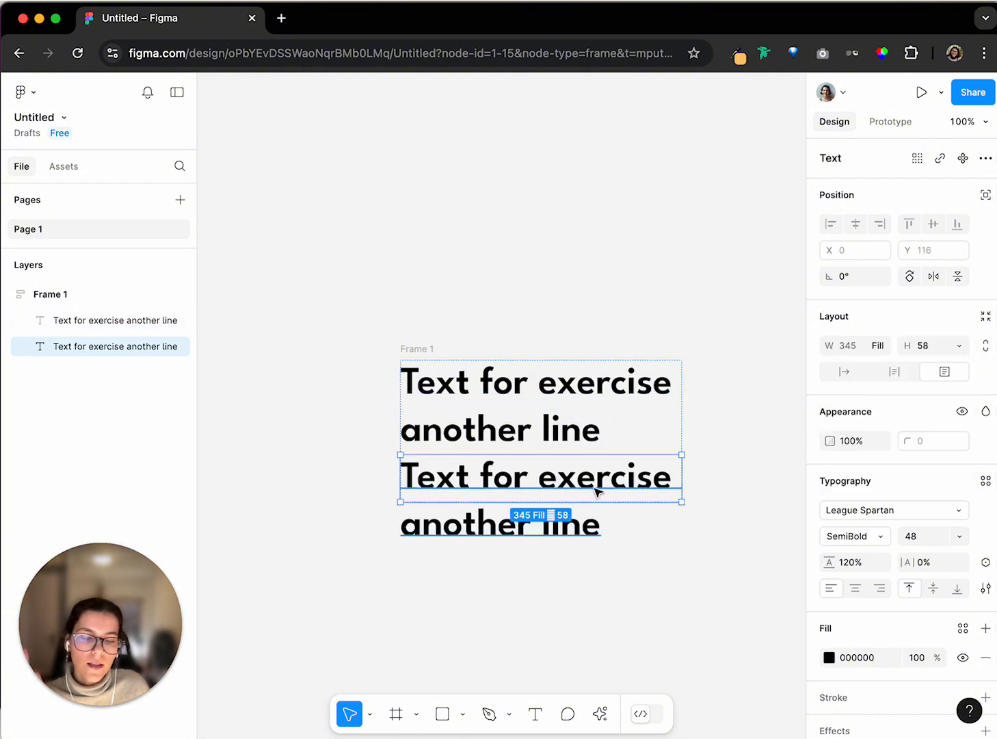
pyautogui.press('super+d')
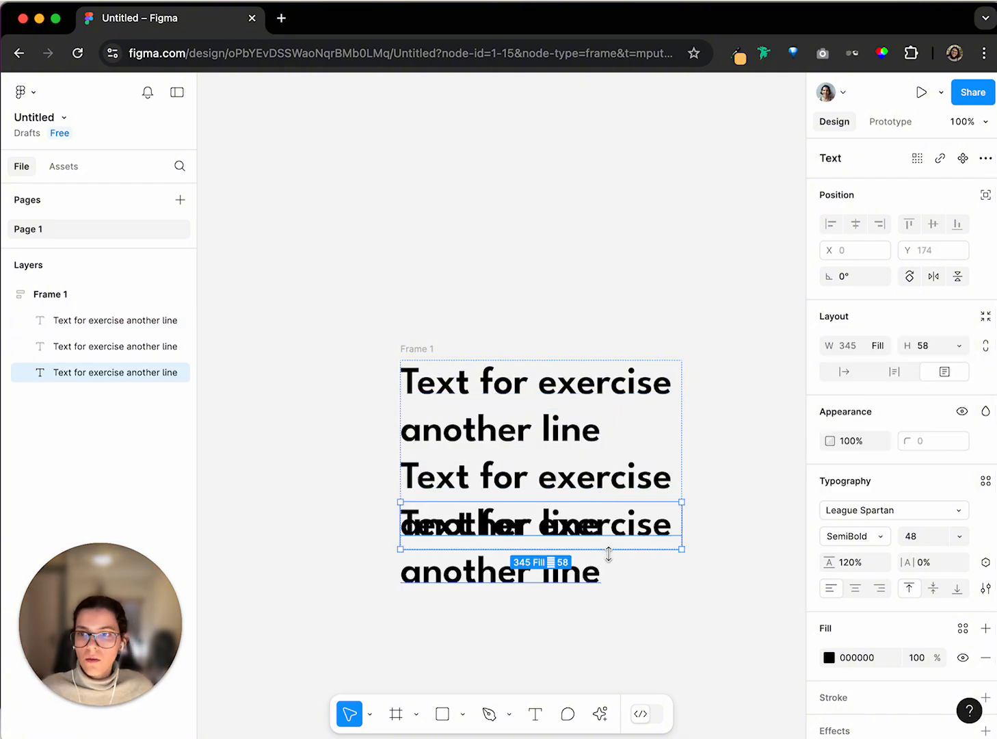
pyautogui.press('super+z')
pyautogui.click(961, 346)
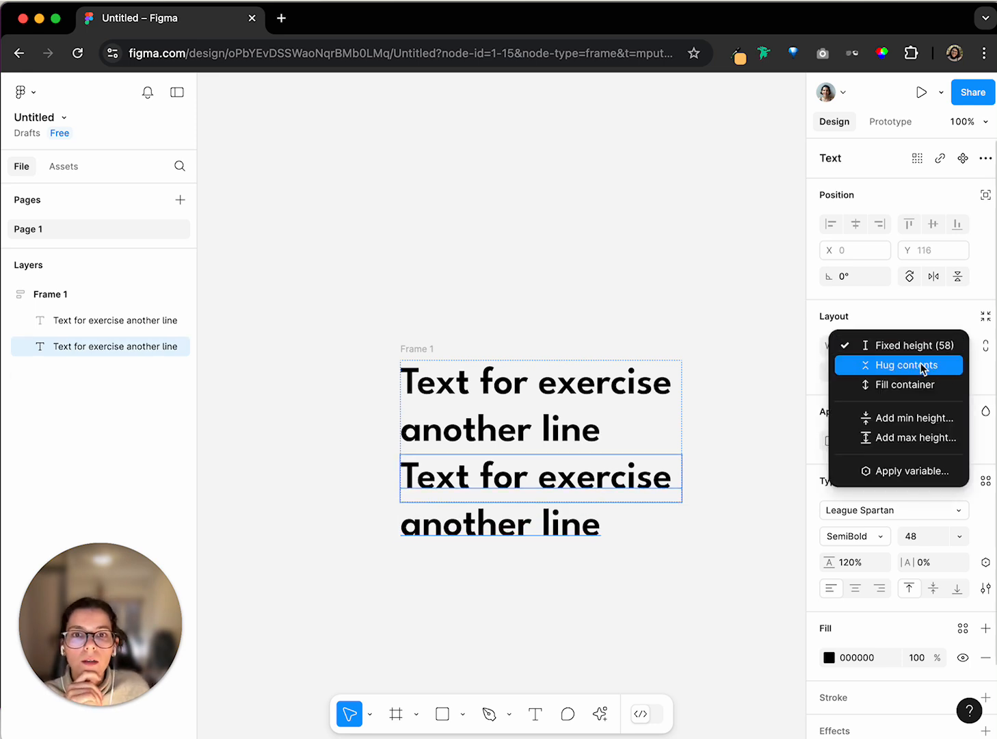
pyautogui.click(921, 364)
pyautogui.click(413, 348)
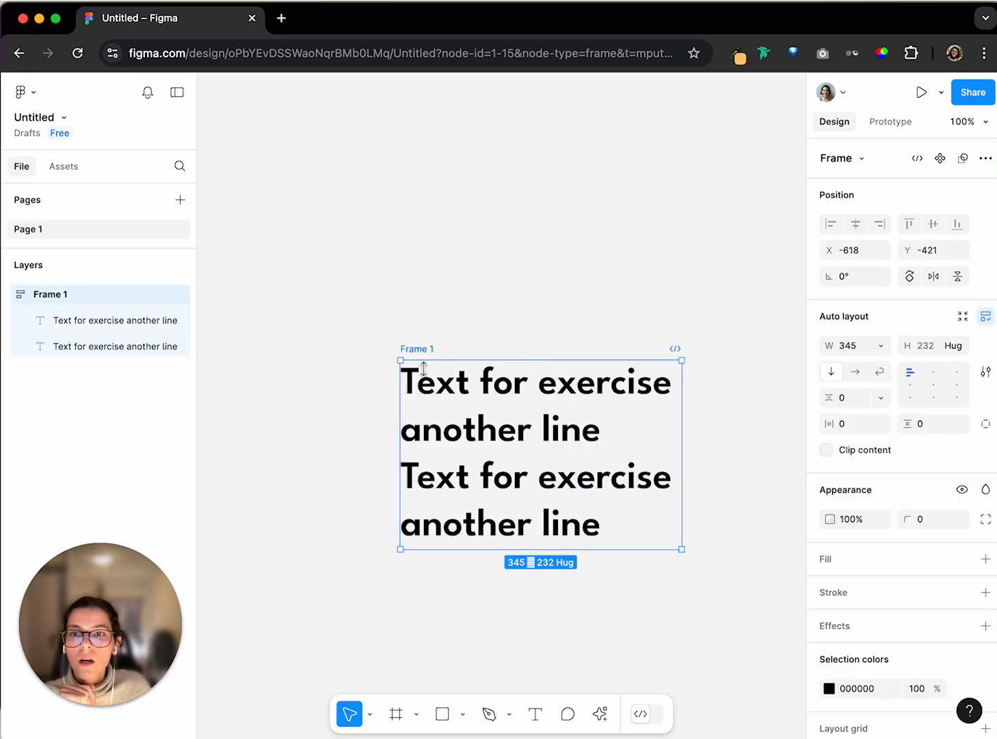
# Step: Try a 140% line height on the upper text layer, and undo it
pyautogui.click(455, 404)
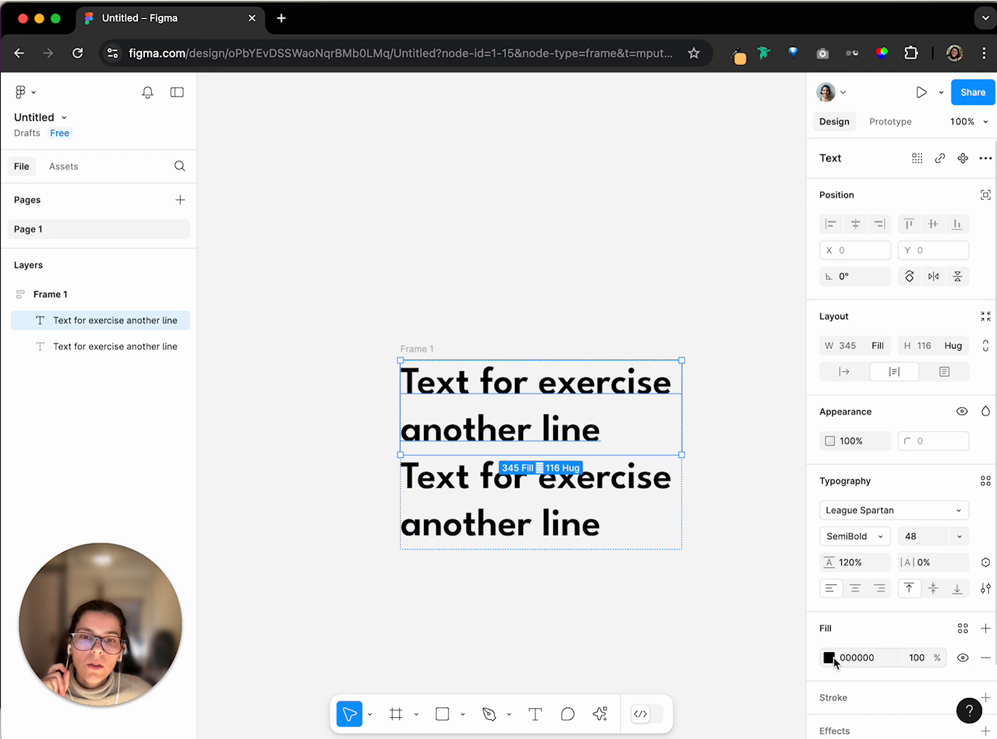
pyautogui.scroll(-1, 834, 657)
pyautogui.click(830, 617)
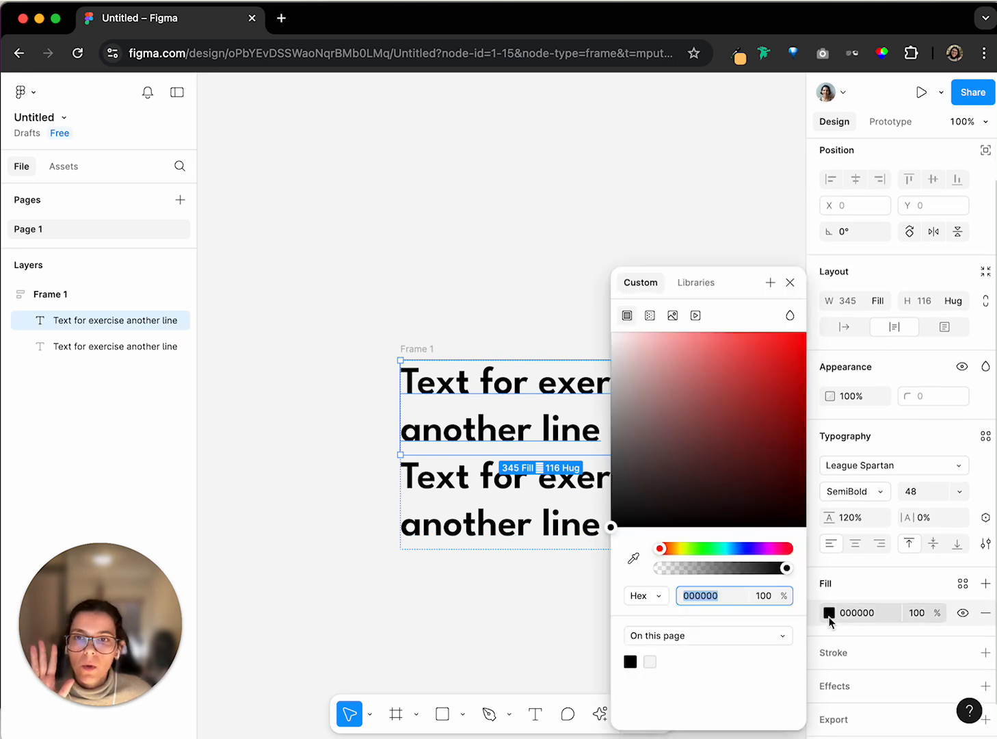
pyautogui.click(581, 503)
pyautogui.hotkey('shift', 'Tab')
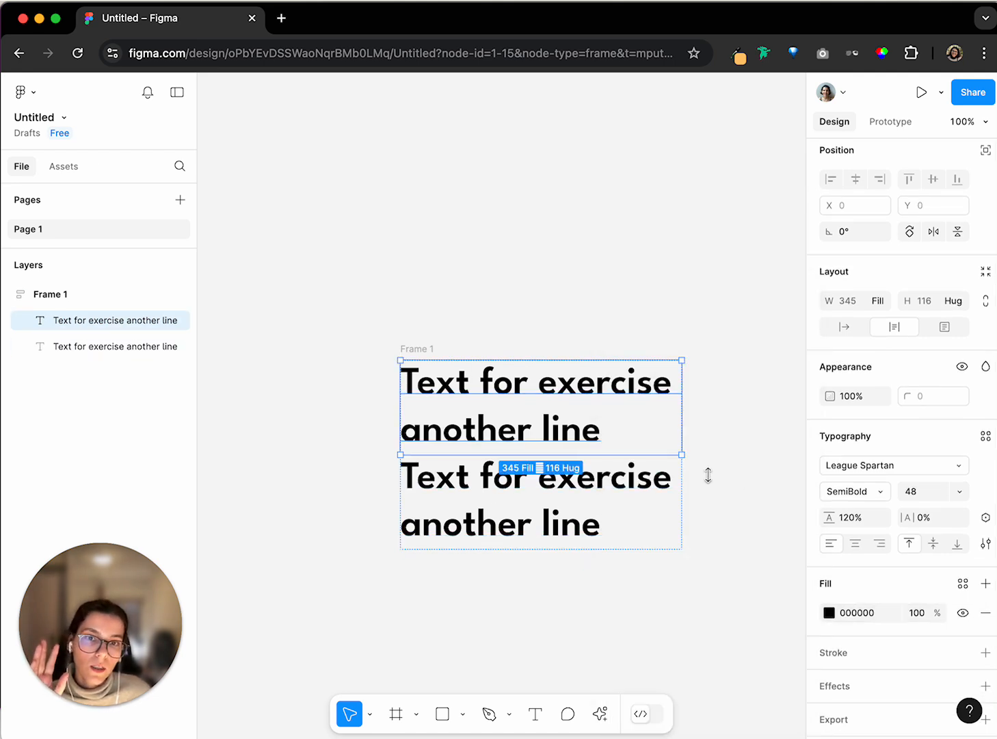
pyautogui.click(848, 517)
pyautogui.write('140')
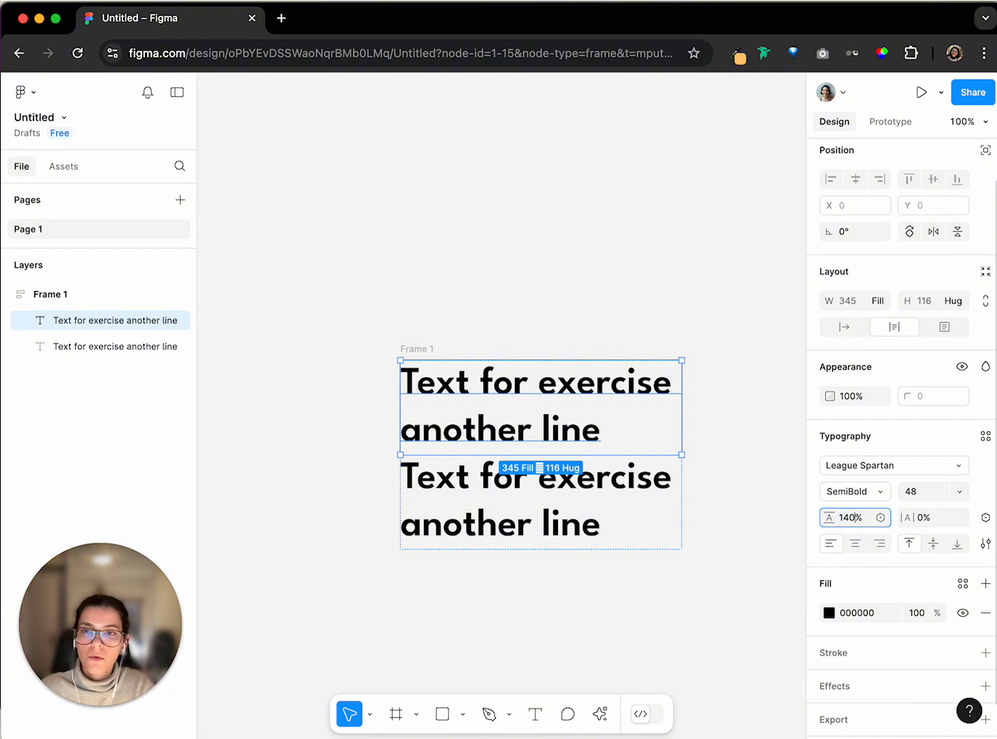
pyautogui.press('Return')
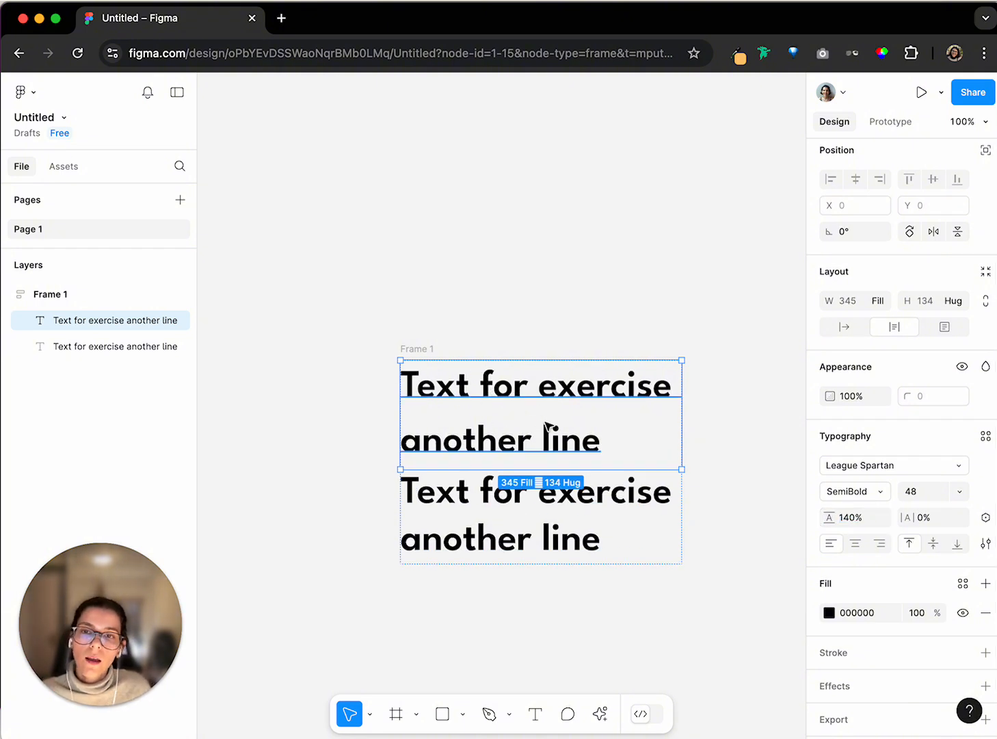
pyautogui.press('super+z')
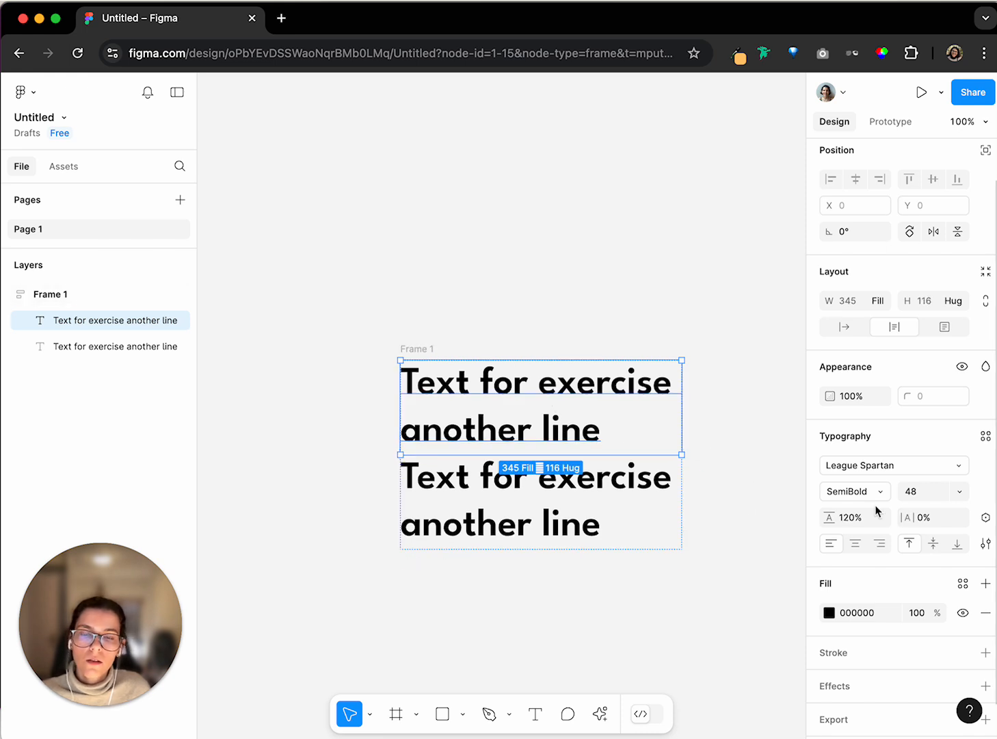
# Step: Change the upper text layer's fill to the blue 2E5FA8
pyautogui.click(828, 613)
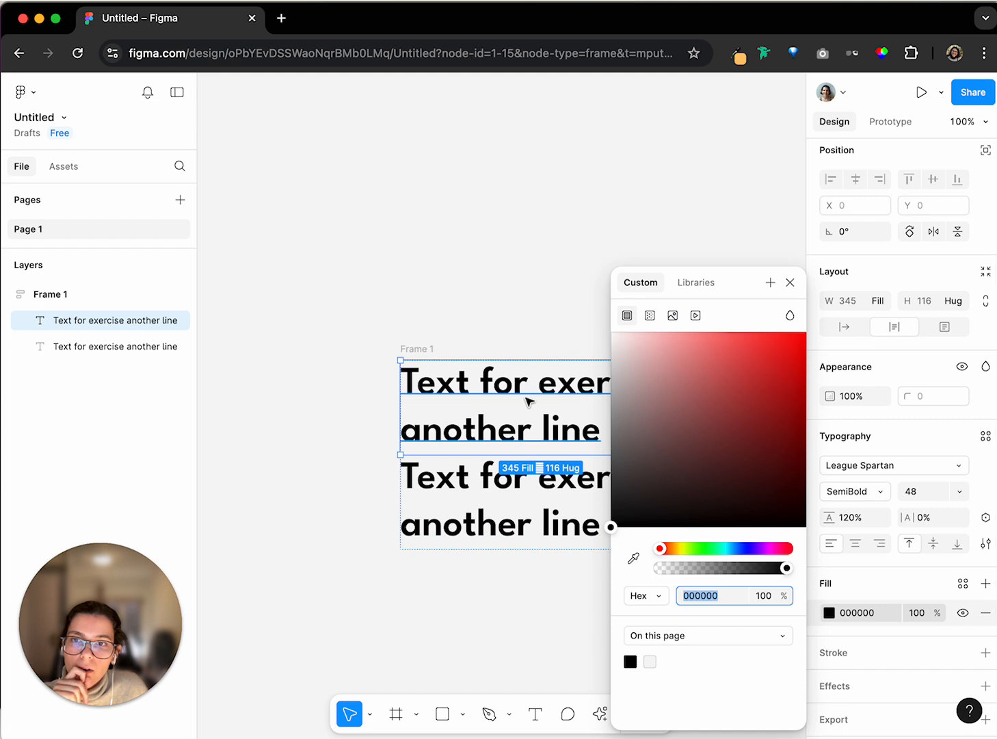
pyautogui.moveTo(679, 408); pyautogui.dragTo(753, 399)
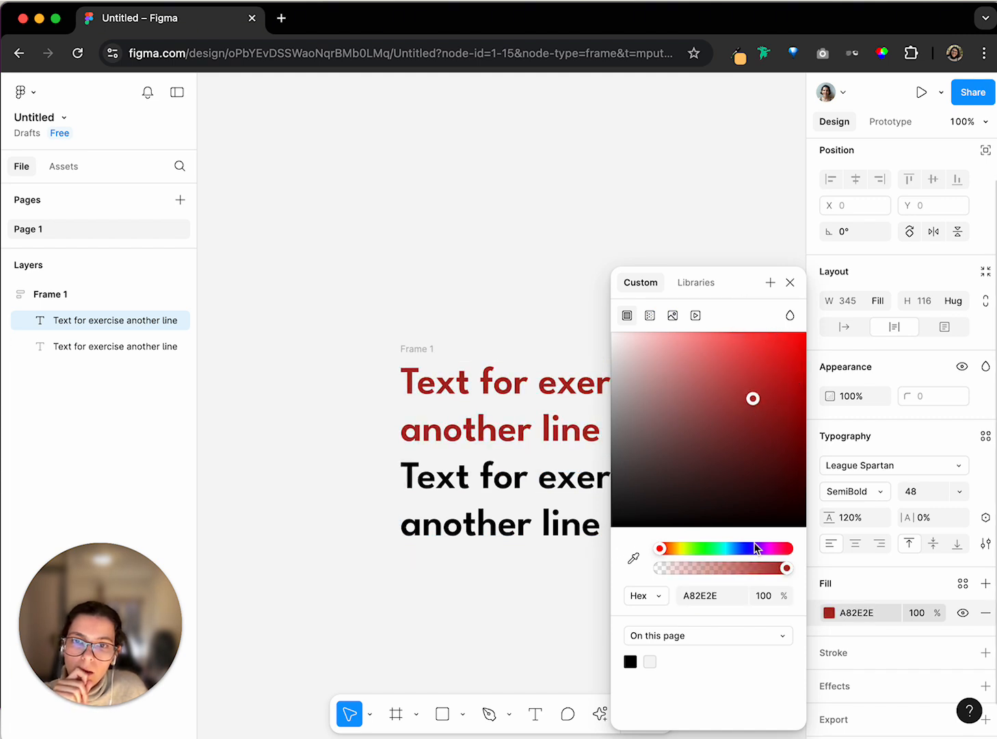
pyautogui.click(737, 550)
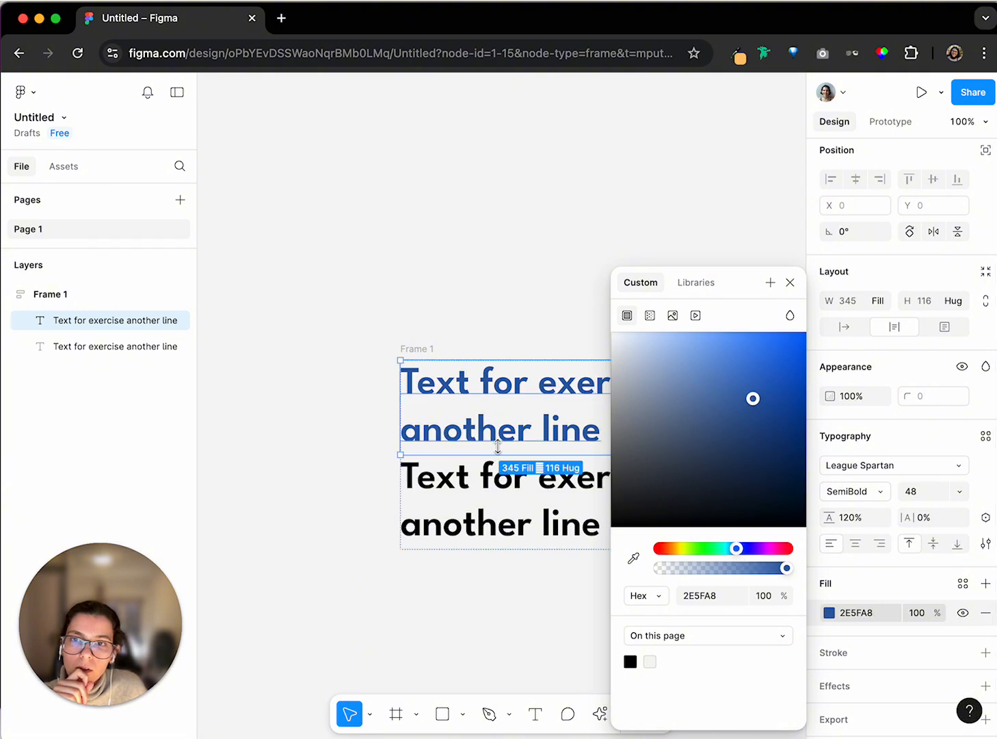
pyautogui.press('Escape')
# Step: Add a black stroke of weight 1 to the upper text layer, positioned Outside
pyautogui.click(493, 496)
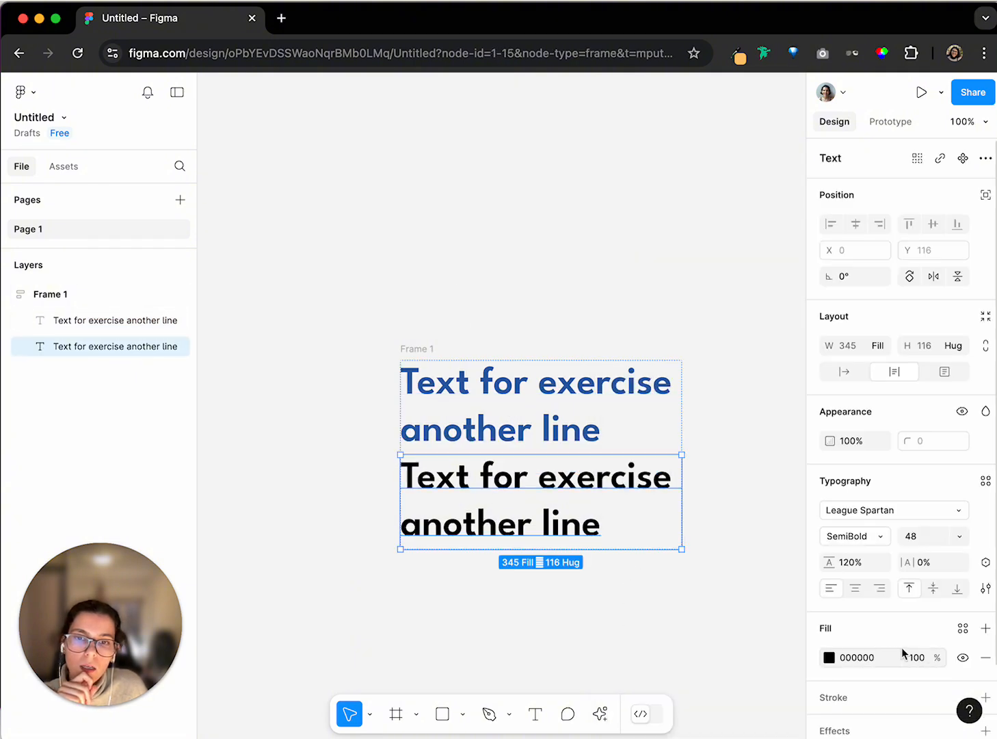
pyautogui.click(550, 435)
pyautogui.scroll(-3, 991, 547)
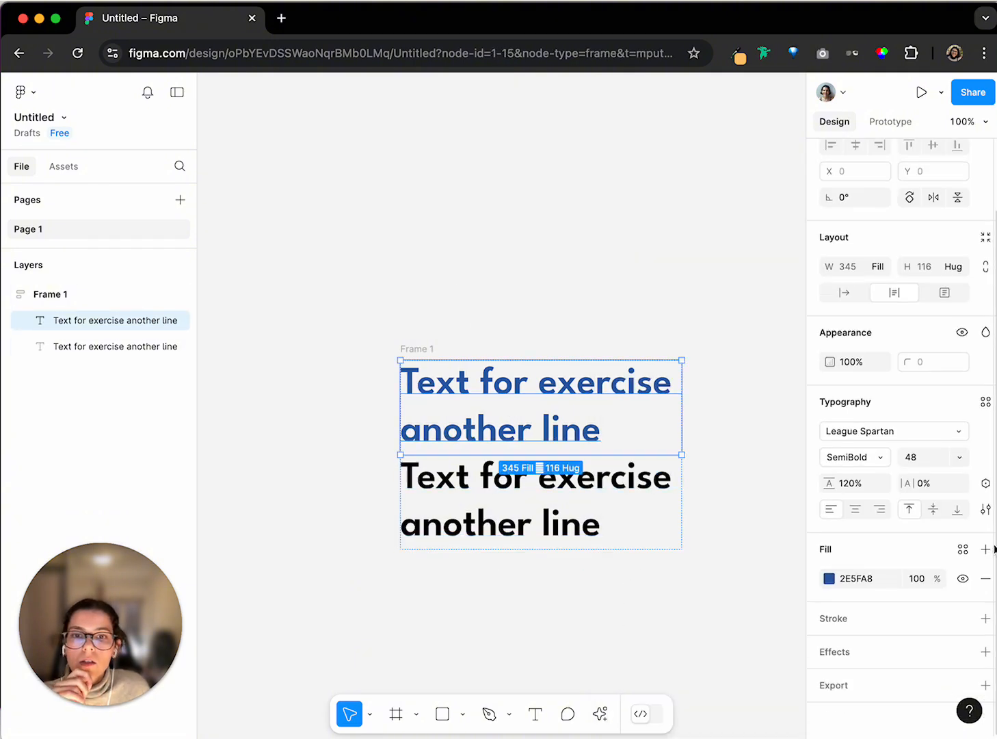
pyautogui.click(874, 621)
pyautogui.click(848, 673)
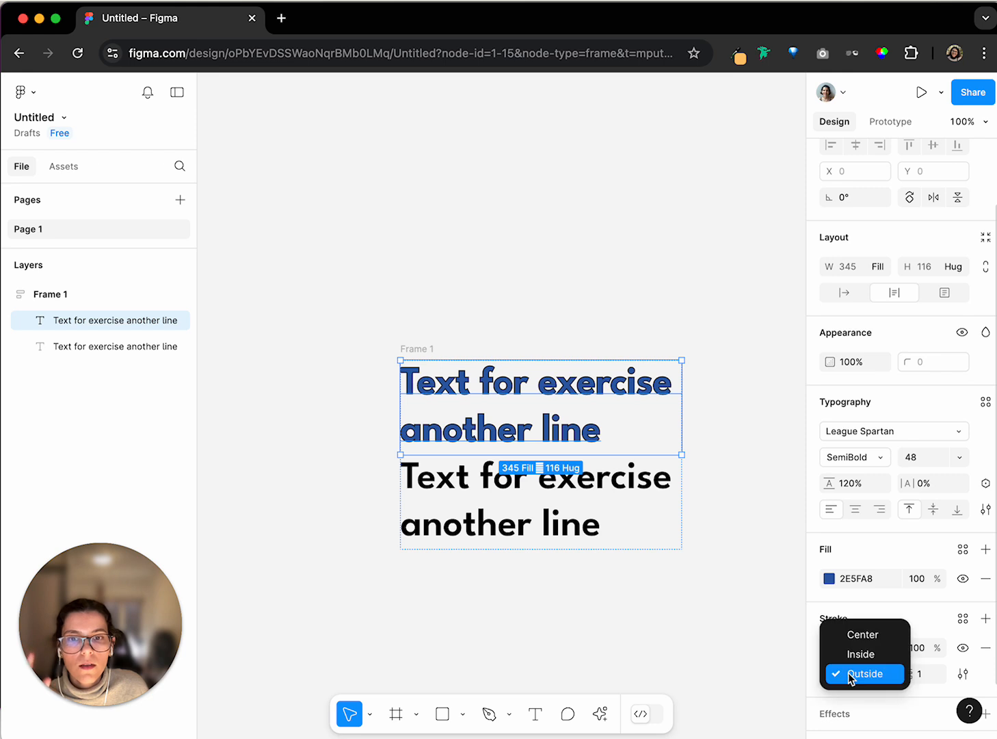
pyautogui.click(848, 672)
pyautogui.click(829, 647)
pyautogui.moveTo(714, 477)
pyautogui.mouseDown()
pyautogui.moveTo(697, 380)
pyautogui.moveTo(665, 335)
pyautogui.moveTo(615, 516)
pyautogui.moveTo(590, 561)
pyautogui.mouseUp()
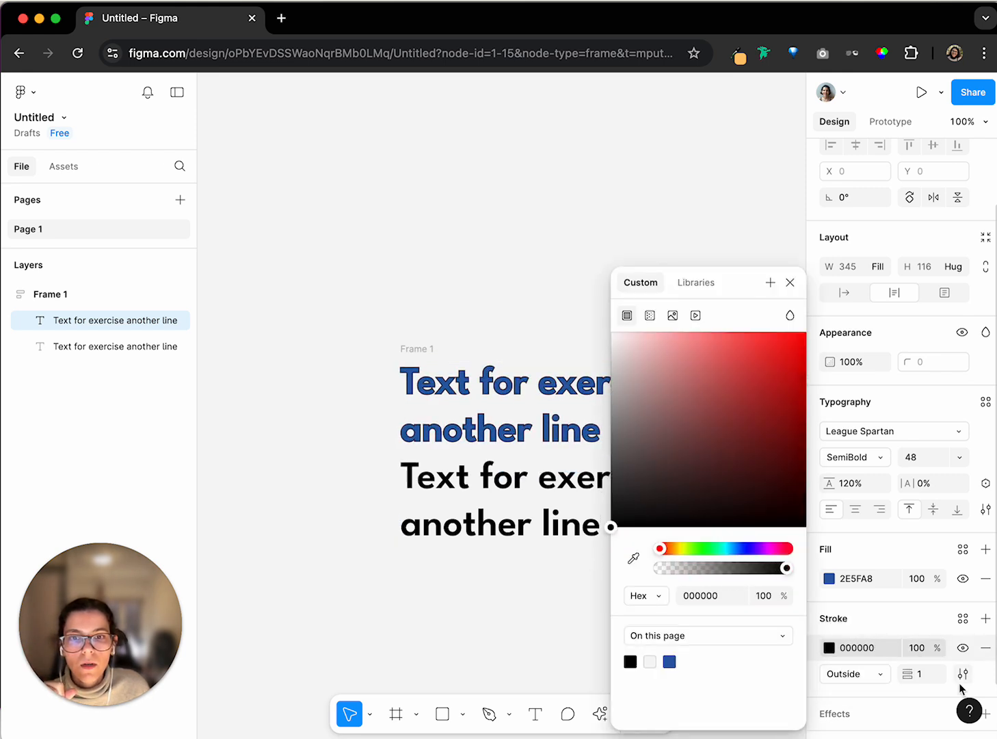
# Step: Try the upper text's stroke at weight 2 with Inside position, and at weight 3 with Center position
pyautogui.moveTo(903, 673)
pyautogui.mouseDown()
pyautogui.moveTo(920, 673)
pyautogui.moveTo(899, 672)
pyautogui.mouseUp()
pyautogui.click(879, 674)
pyautogui.click(875, 655)
pyautogui.click(879, 674)
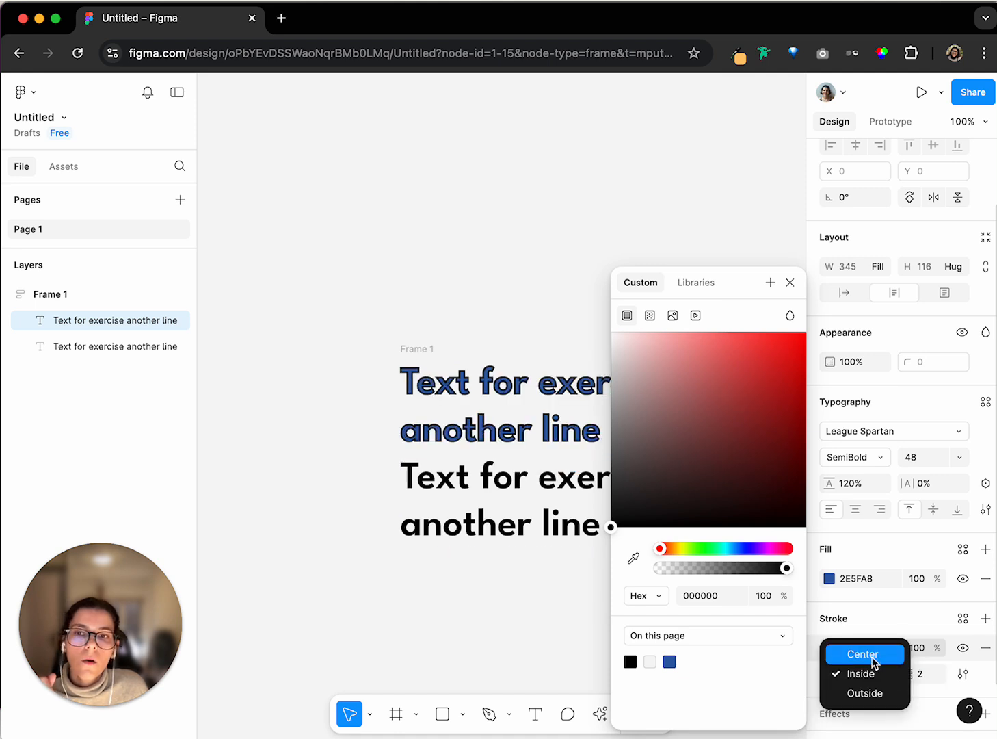
pyautogui.click(873, 655)
pyautogui.moveTo(910, 673); pyautogui.dragTo(913, 673)
# Step: Set the upper text's stroke position to Outside and its weight to 1
pyautogui.click(854, 673)
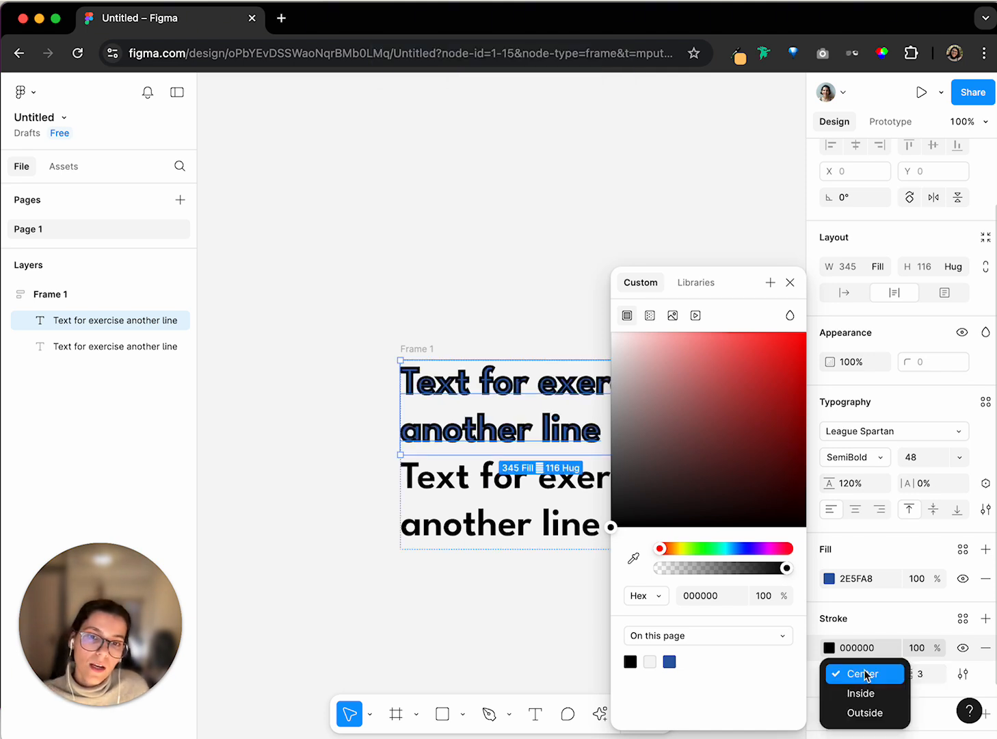
pyautogui.click(868, 714)
pyautogui.moveTo(903, 673)
pyautogui.mouseDown()
pyautogui.moveTo(993, 649)
pyautogui.moveTo(904, 673)
pyautogui.moveTo(924, 674)
pyautogui.mouseUp()
pyautogui.click(928, 674)
pyautogui.write('1')
pyautogui.press('Return')
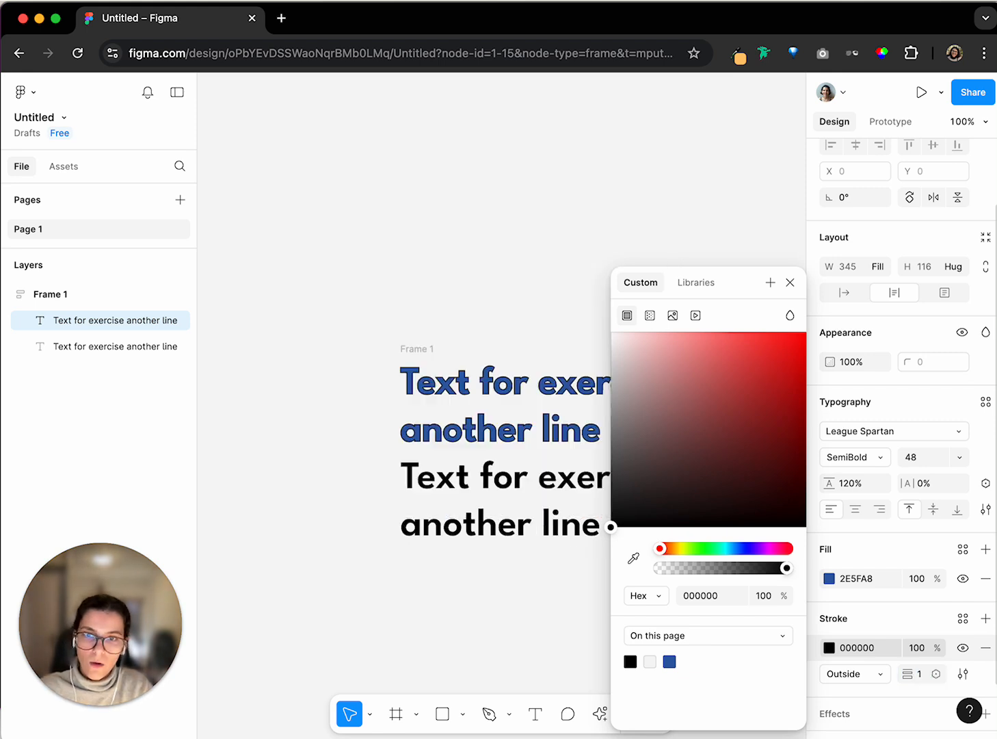
# Step: Sample the text's blue fill for the upper text's stroke and darken it to 0C4190
pyautogui.click(835, 647)
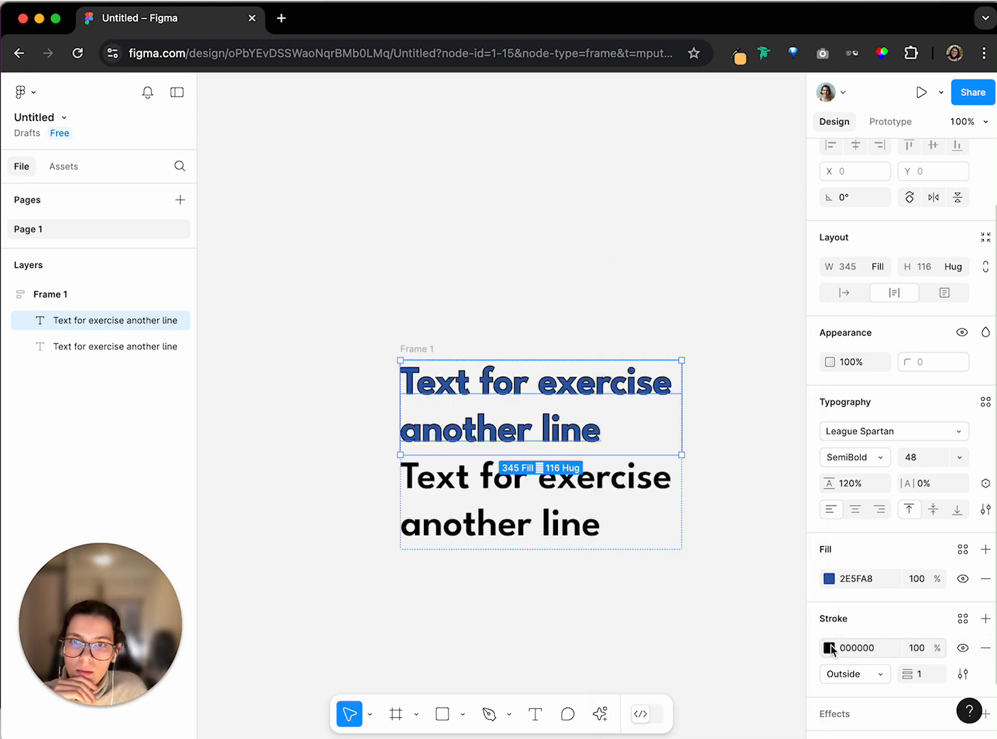
pyautogui.click(831, 648)
pyautogui.click(635, 559)
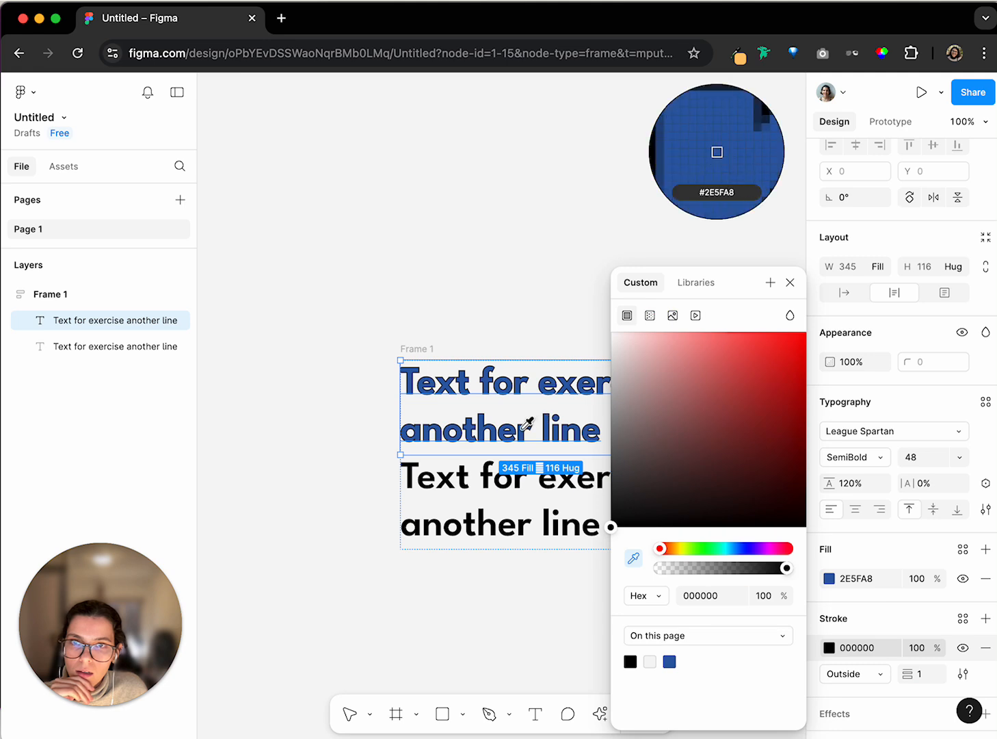
pyautogui.click(525, 426)
pyautogui.moveTo(761, 410); pyautogui.dragTo(792, 429)
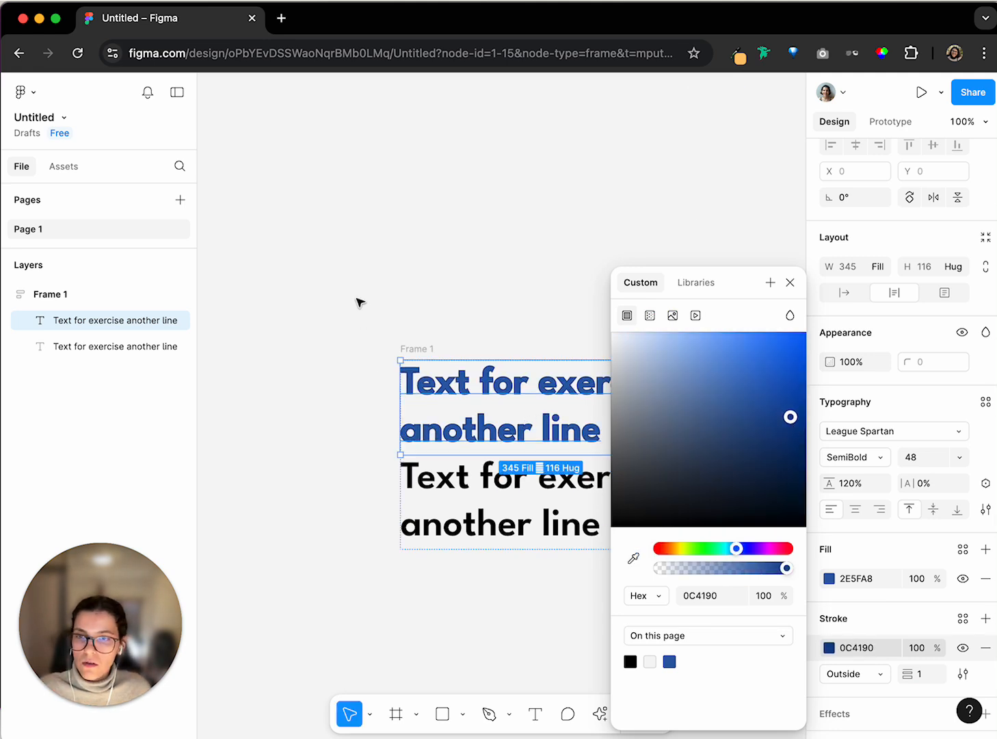
# Step: Examine the upper text's outline up close, and compare the properties of the two text layers
pyautogui.scroll(10, 434, 371)
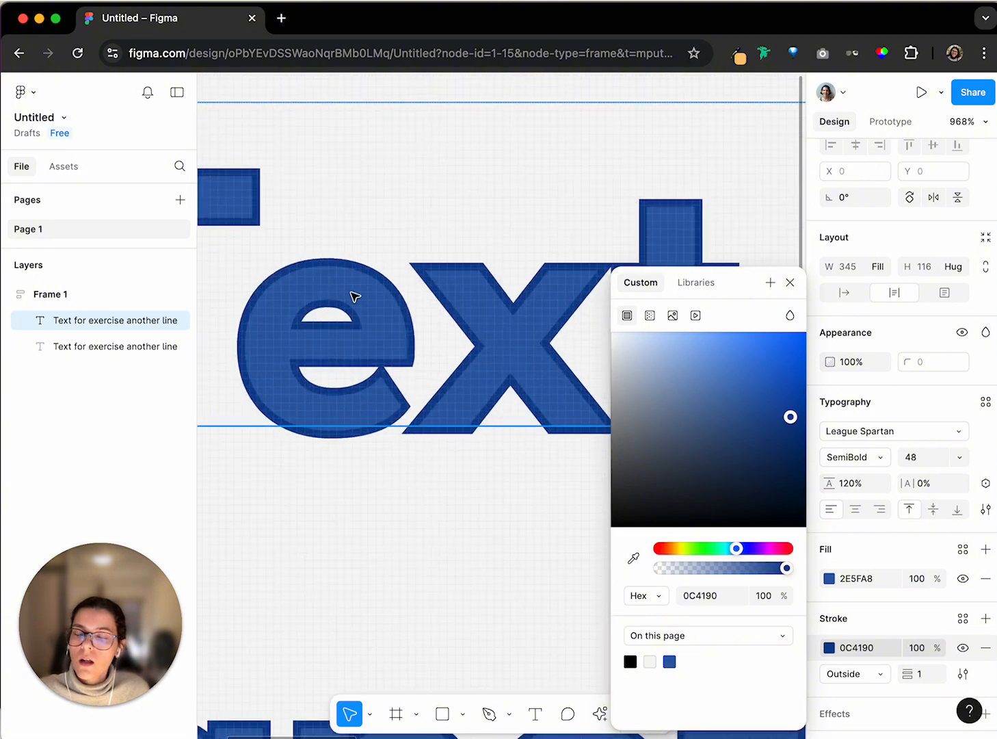
pyautogui.scroll(-10, 352, 291)
pyautogui.click(387, 213)
pyautogui.scroll(2, 438, 275)
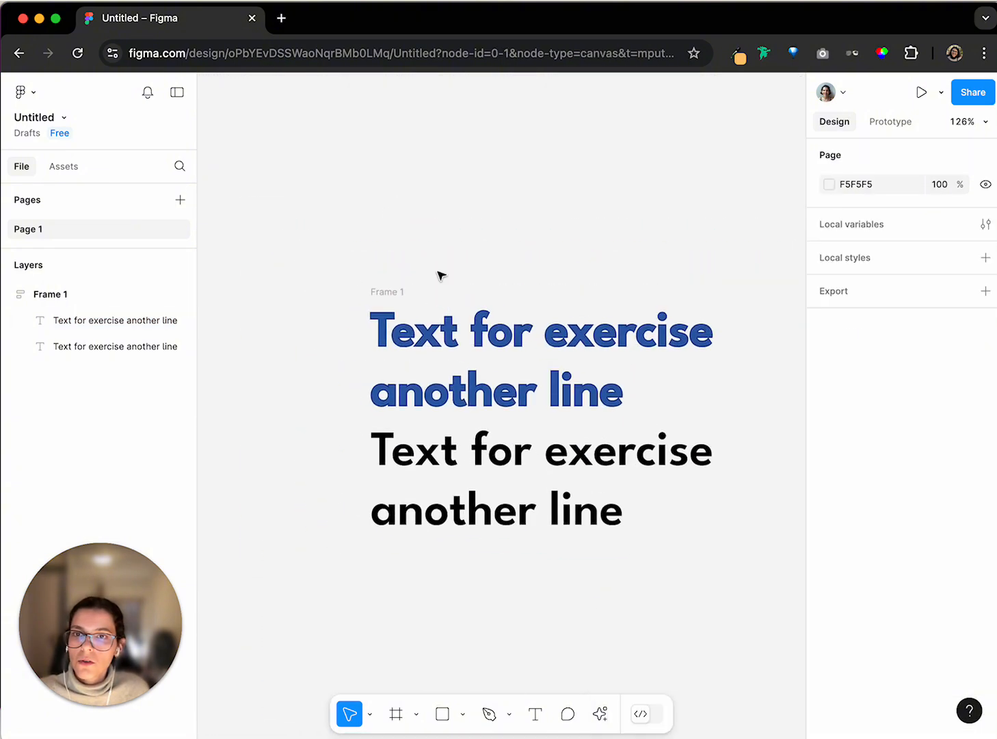
pyautogui.click(598, 475)
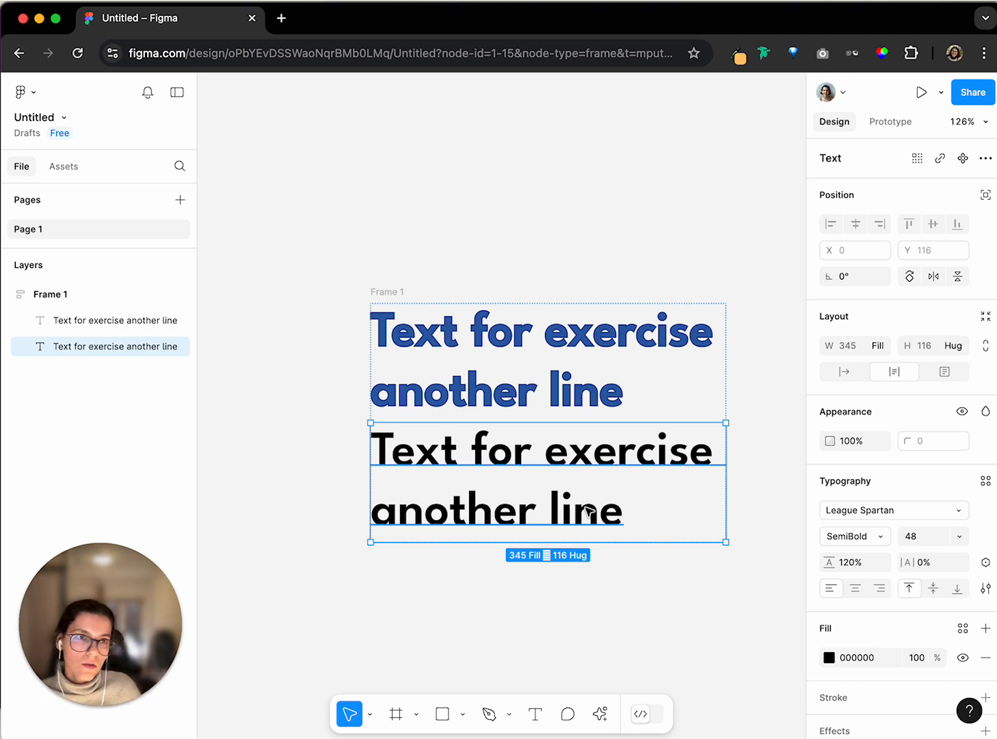
pyautogui.click(540, 386)
pyautogui.scroll(1, 512, 324)
pyautogui.hscroll(-1, 512, 324)
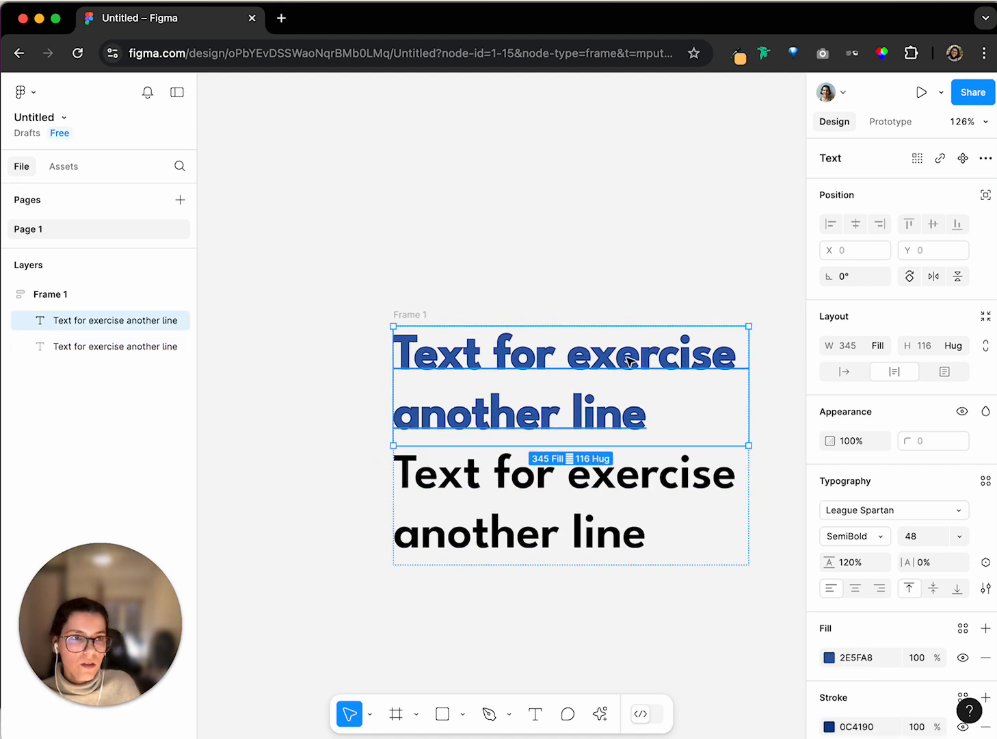
# Step: Add a drop shadow effect to the upper blue text
pyautogui.scroll(-3, 852, 590)
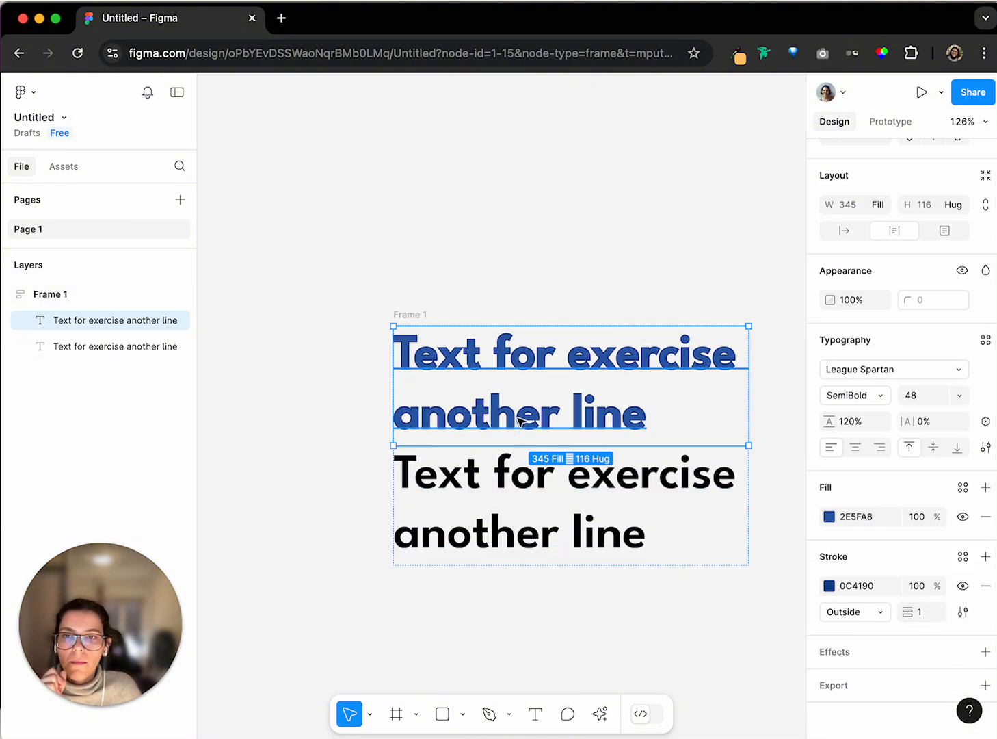
pyautogui.click(867, 658)
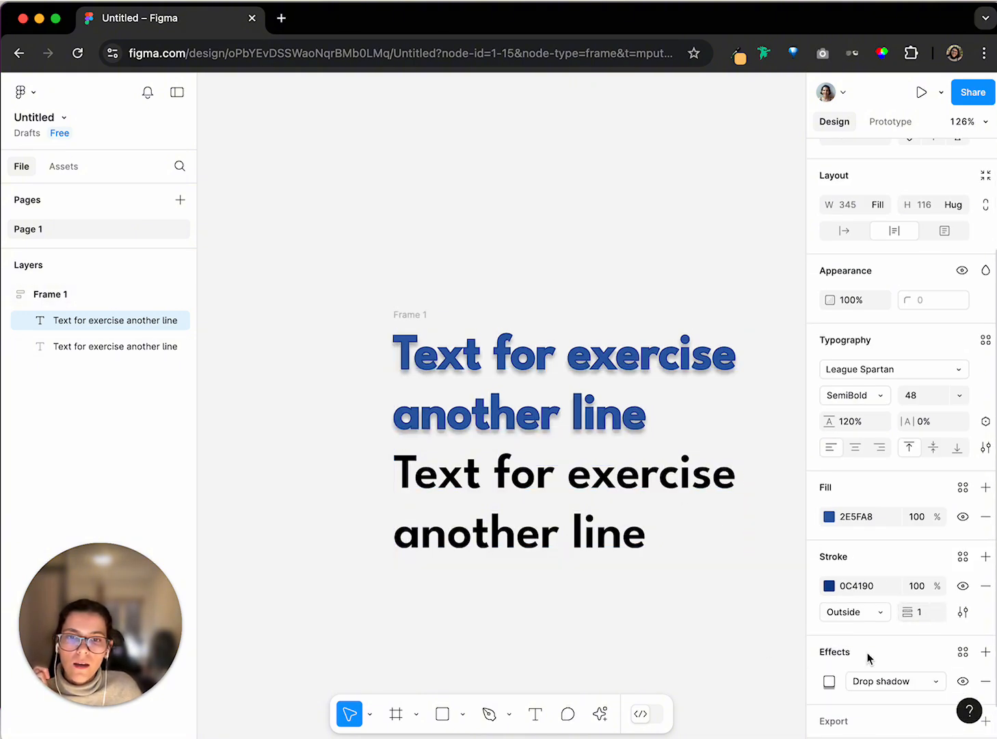
pyautogui.scroll(-1, 867, 658)
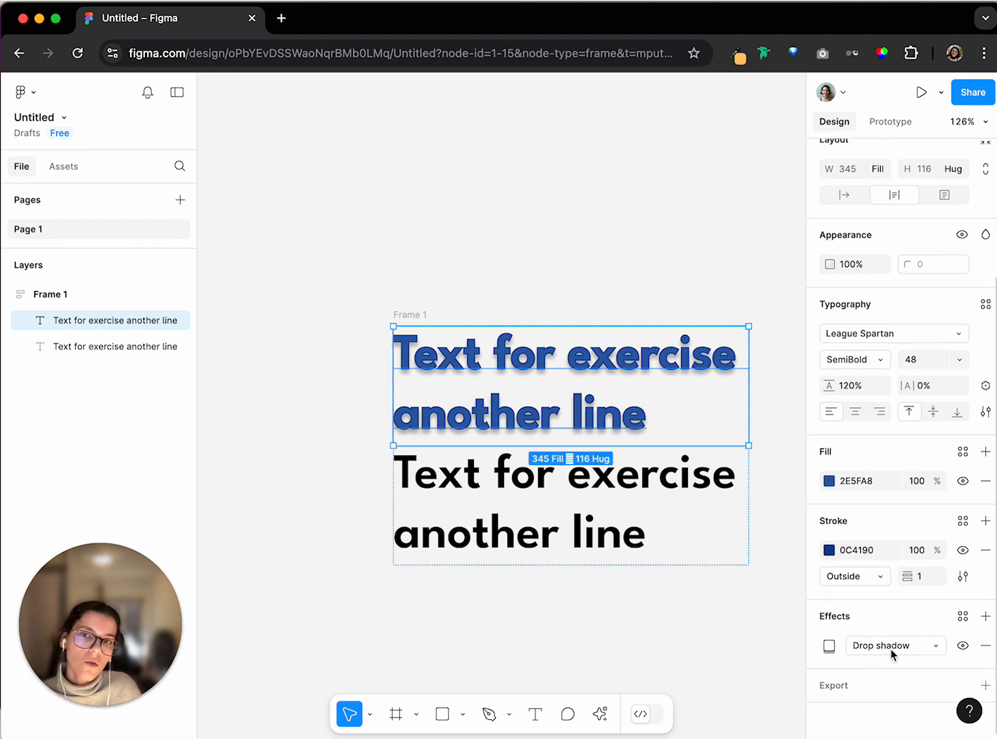
# Step: Try the Inner shadow effect on the upper text and examine the shaded letters up close
pyautogui.click(880, 647)
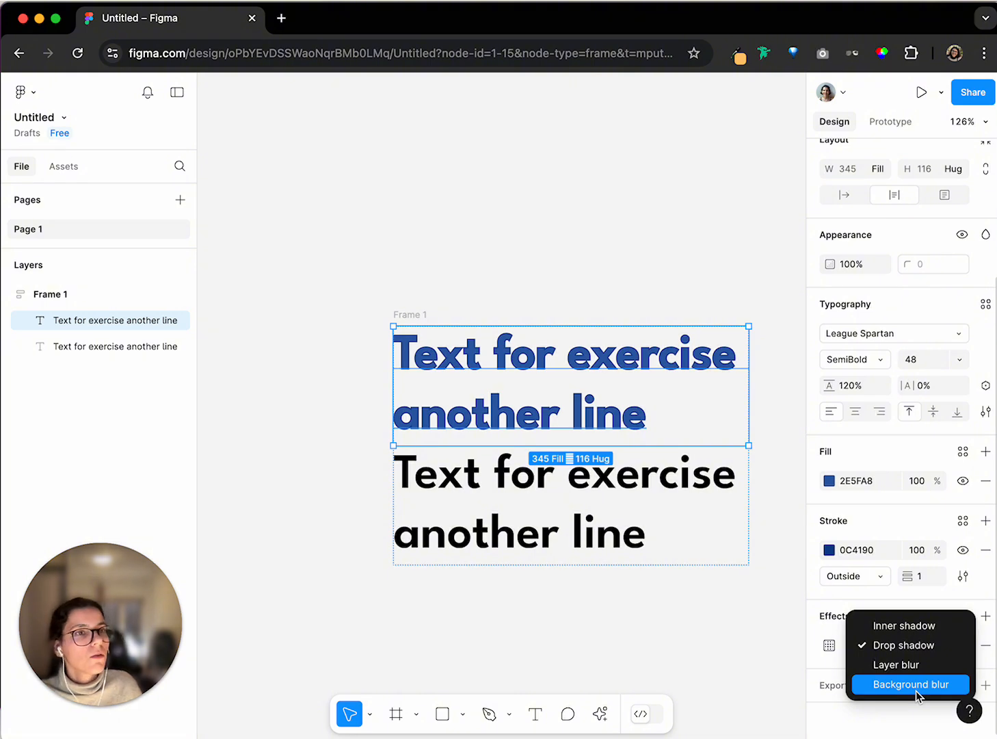
pyautogui.click(924, 627)
pyautogui.scroll(10, 474, 361)
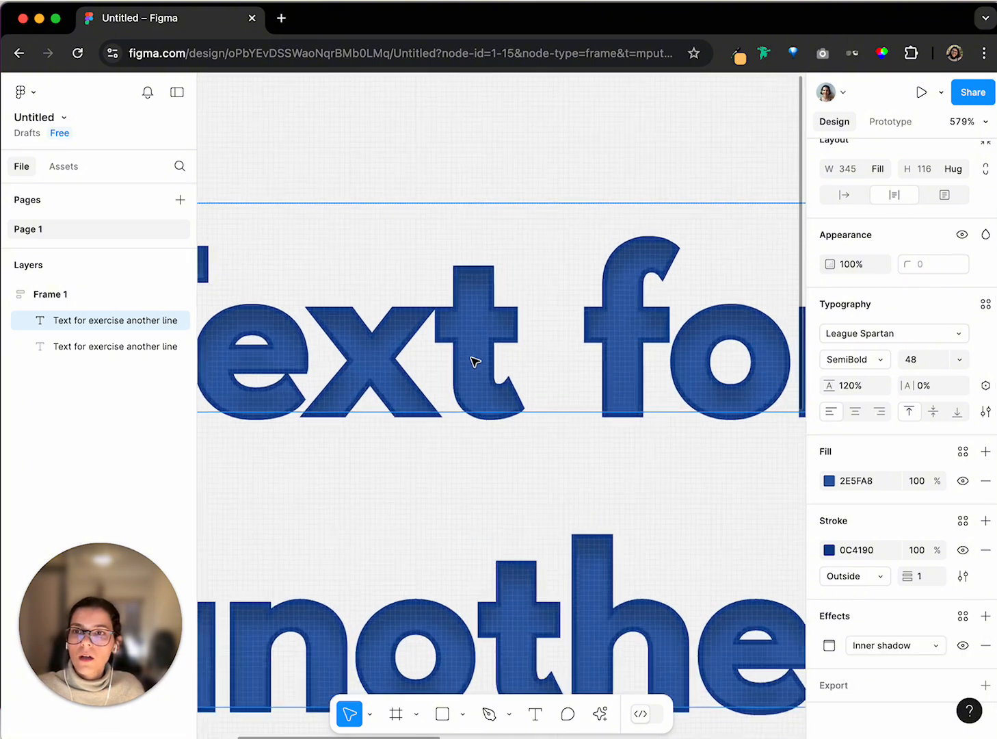
pyautogui.scroll(-5, 470, 357)
pyautogui.hscroll(-3, 380, 209)
pyautogui.scroll(5, 420, 225)
pyautogui.hscroll(5, 479, 273)
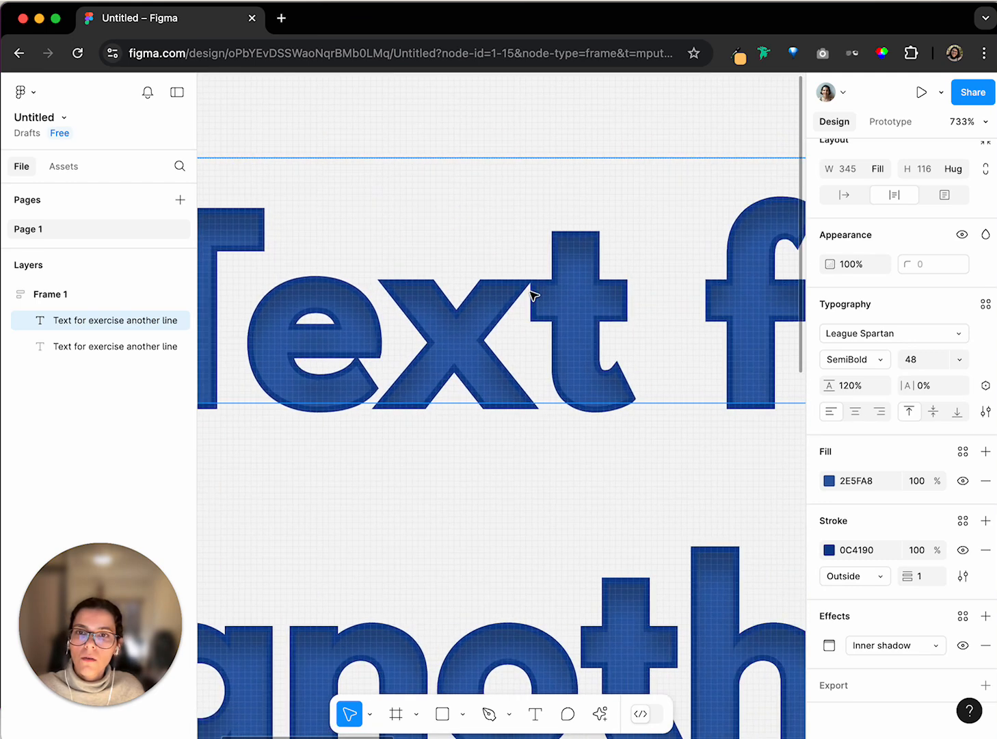
pyautogui.scroll(-10, 668, 383)
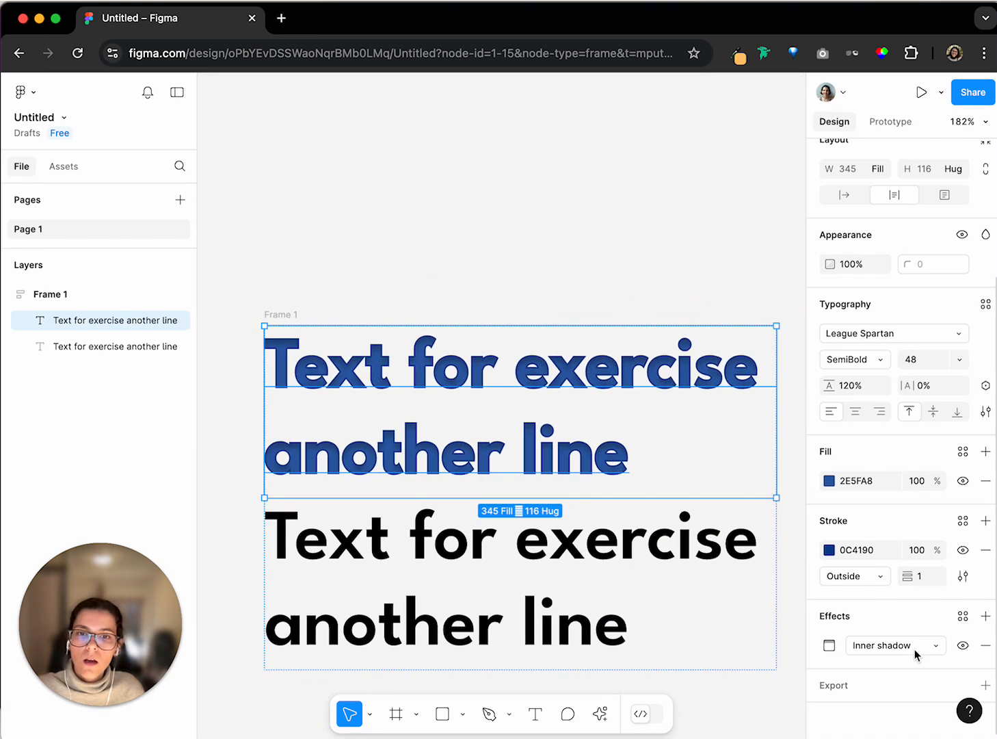
# Step: Switch the upper text's effect back to Drop shadow
pyautogui.click(903, 645)
pyautogui.click(902, 663)
pyautogui.scroll(-2, 522, 432)
pyautogui.hscroll(-2, 521, 432)
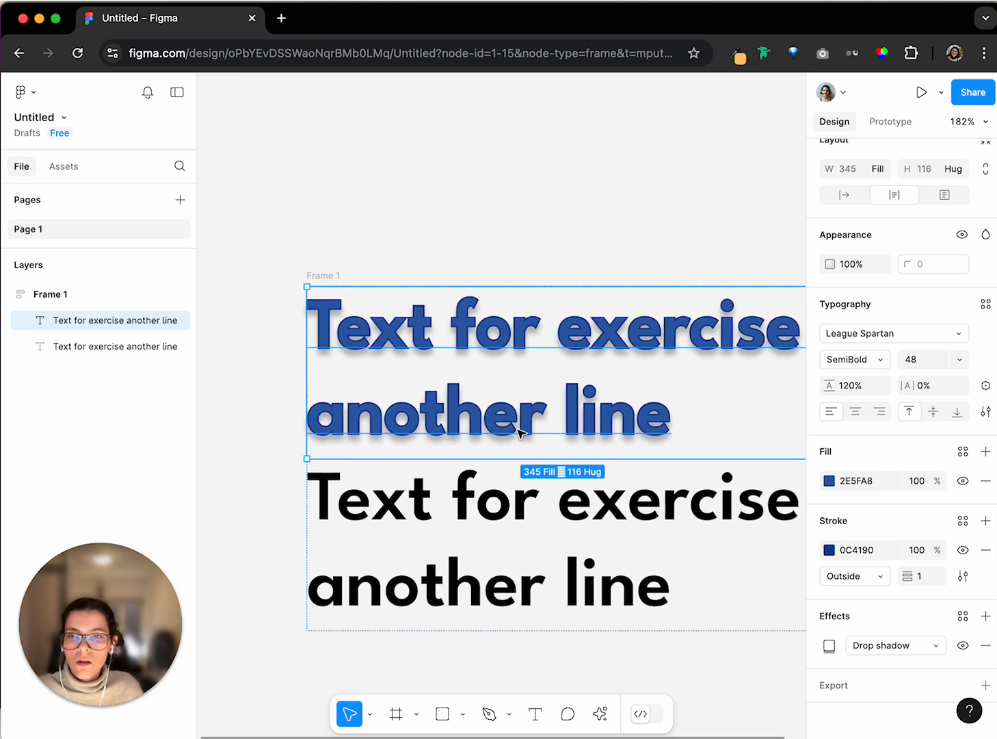
pyautogui.scroll(1, 521, 432)
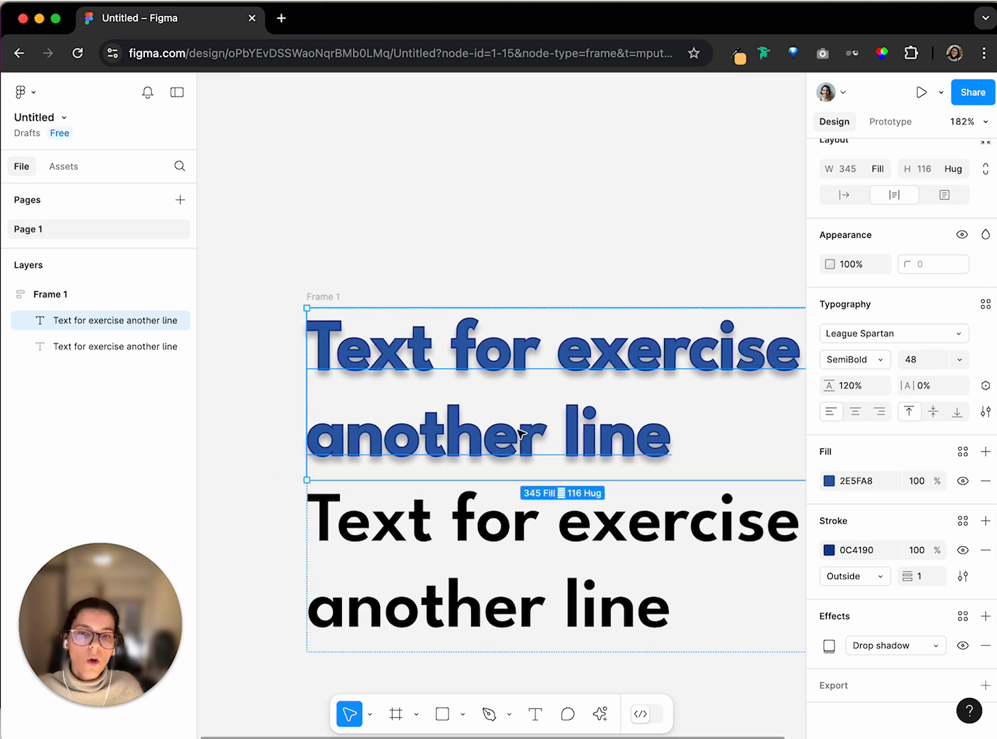
# Step: Set the drop shadow's position to X 1, Y 1 and its blur to 0
pyautogui.click(829, 645)
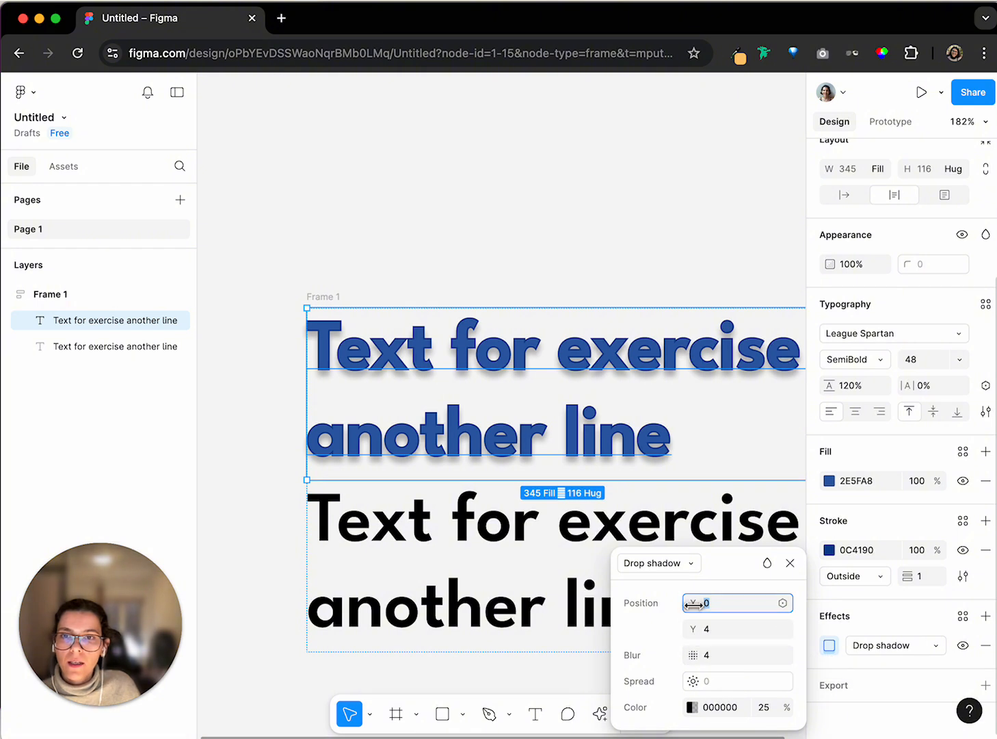
pyautogui.moveTo(694, 603); pyautogui.dragTo(695, 654)
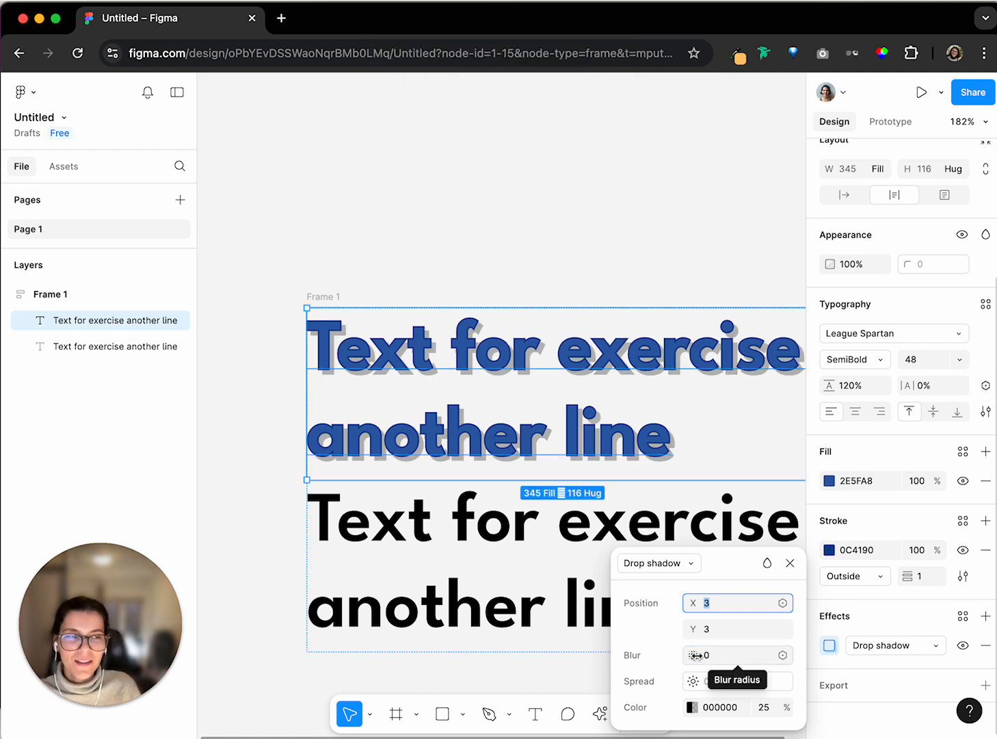
pyautogui.moveTo(694, 602); pyautogui.dragTo(690, 629)
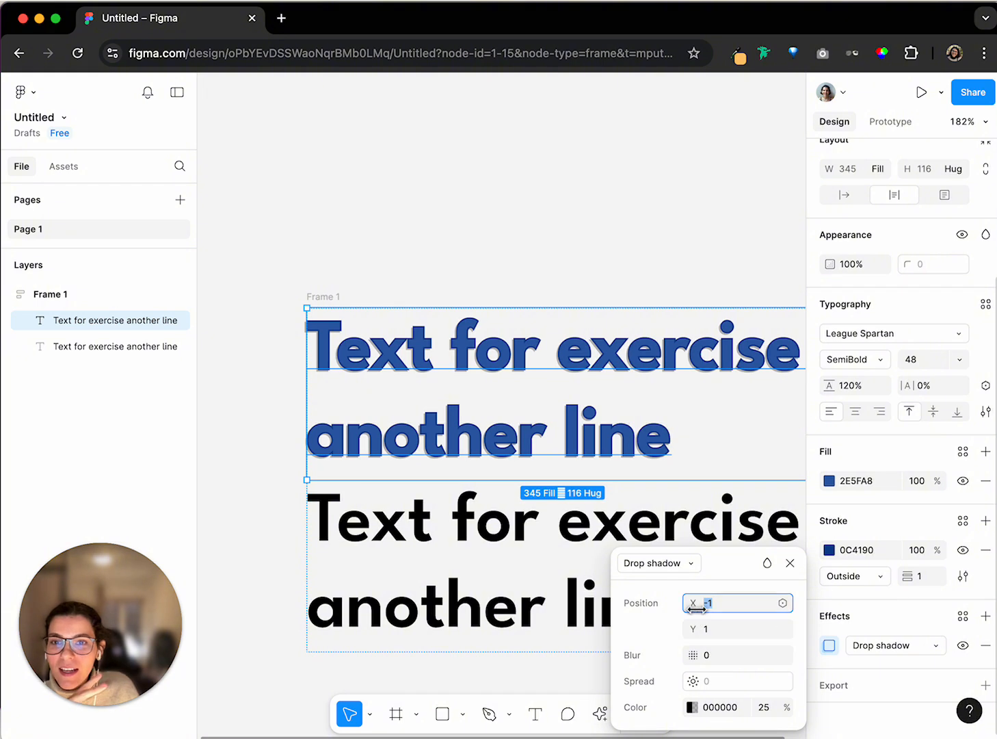
pyautogui.moveTo(694, 602); pyautogui.dragTo(692, 603)
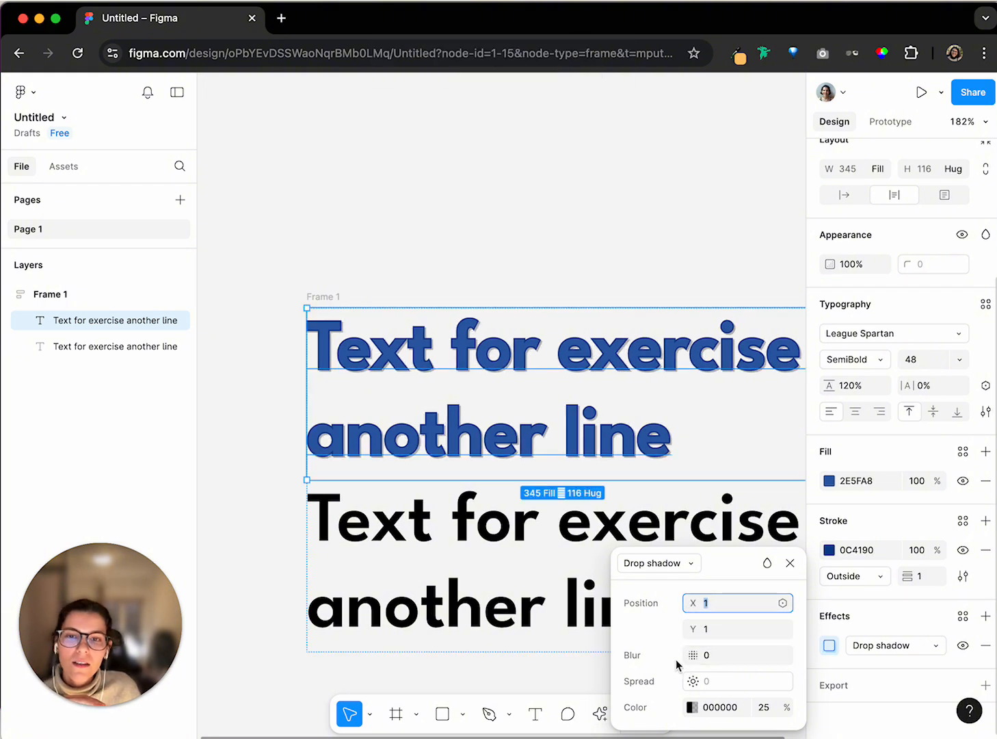
# Step: Raise the drop shadow's blur to 24.1 and colour it 407AD1 at 100% opacity, starting from the page's dark blue
pyautogui.moveTo(692, 654); pyautogui.dragTo(710, 654)
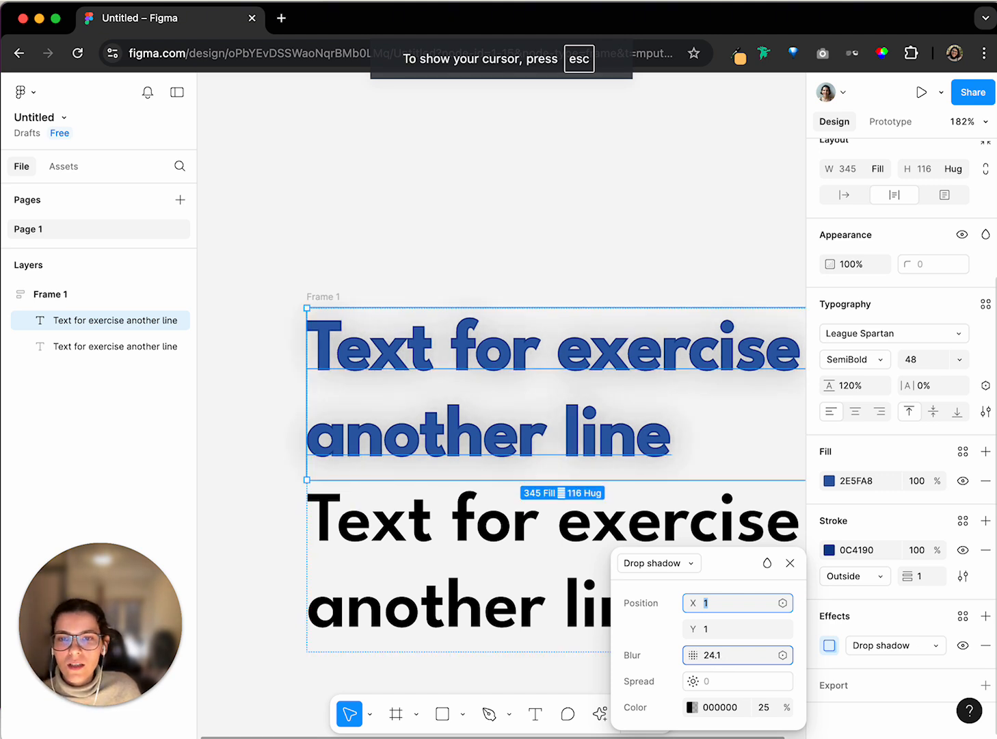
pyautogui.click(691, 707)
pyautogui.moveTo(528, 414); pyautogui.dragTo(412, 452)
pyautogui.click(474, 660)
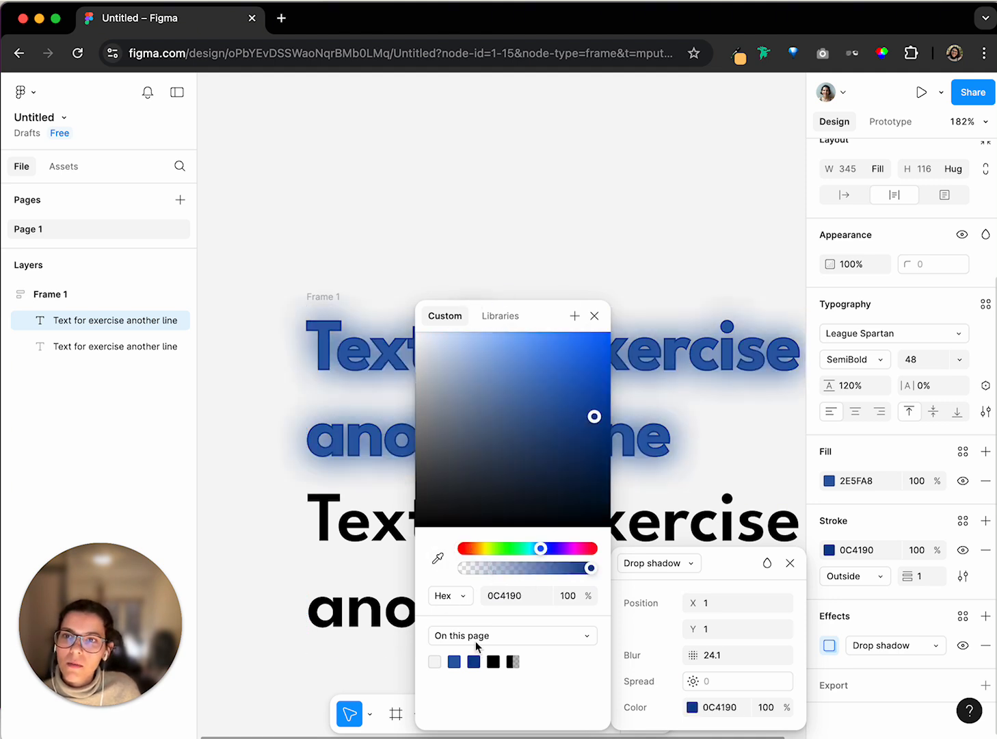
pyautogui.moveTo(474, 454); pyautogui.dragTo(552, 372)
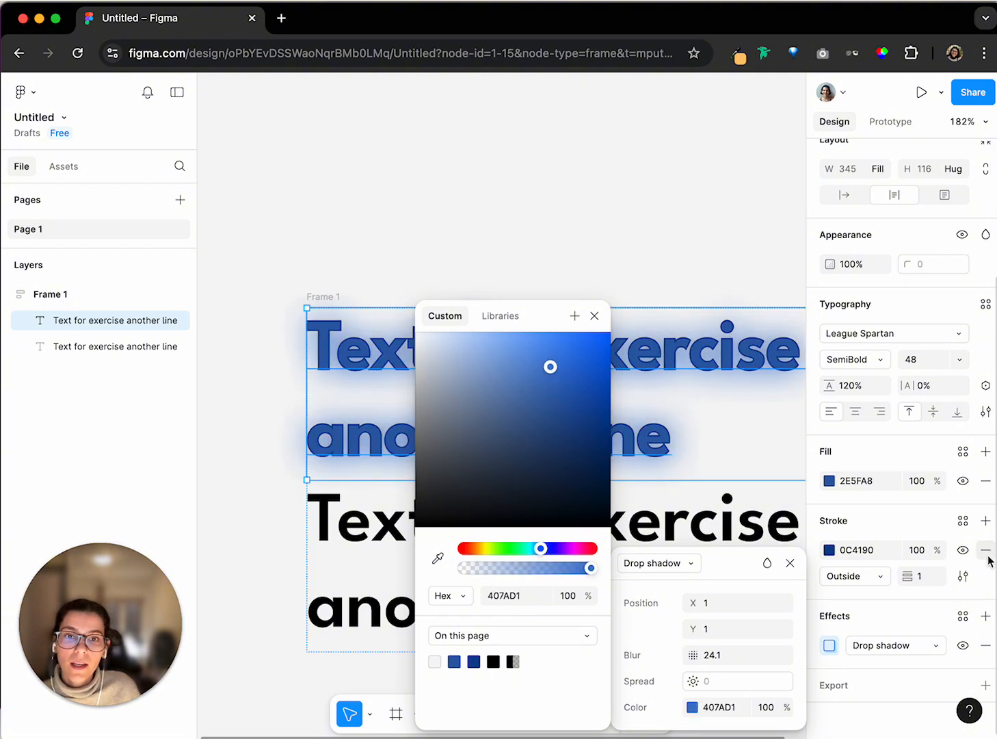
# Step: Toggle the upper text's stroke visibility to compare the look, leaving the stroke hidden
pyautogui.click(962, 549)
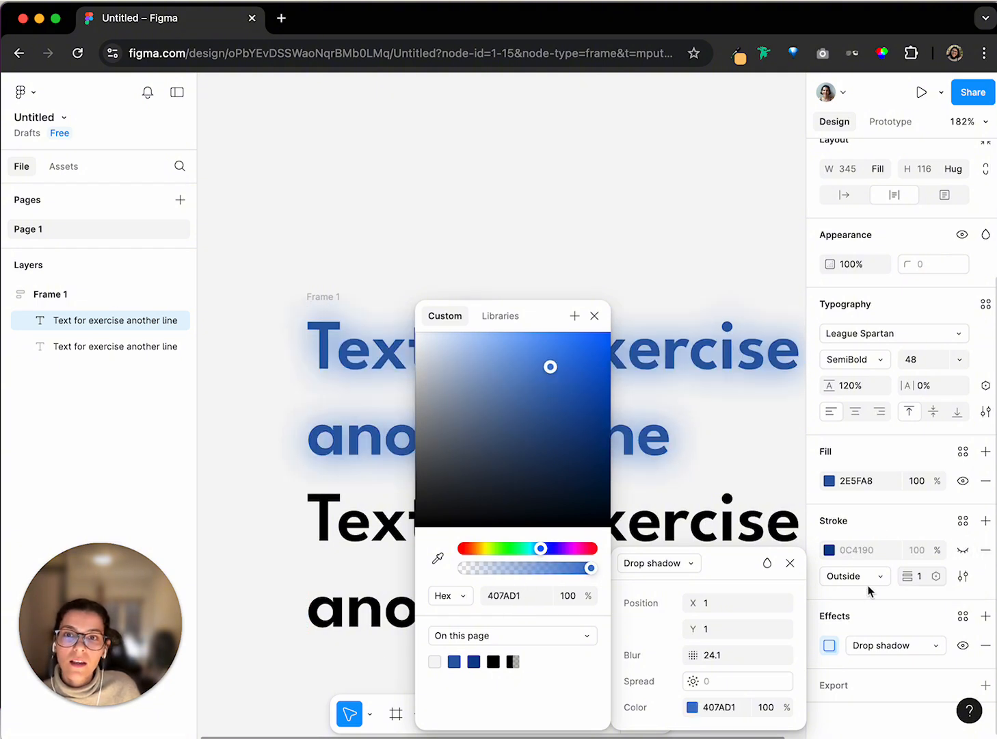
pyautogui.click(964, 550)
pyautogui.click(964, 549)
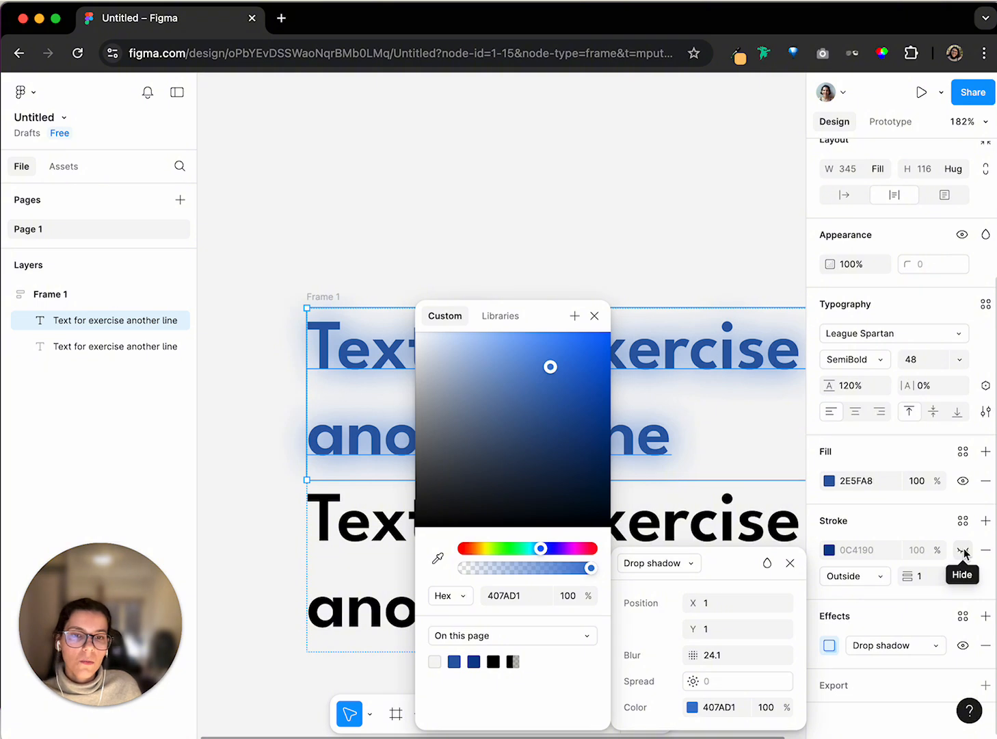
pyautogui.click(965, 550)
pyautogui.click(964, 550)
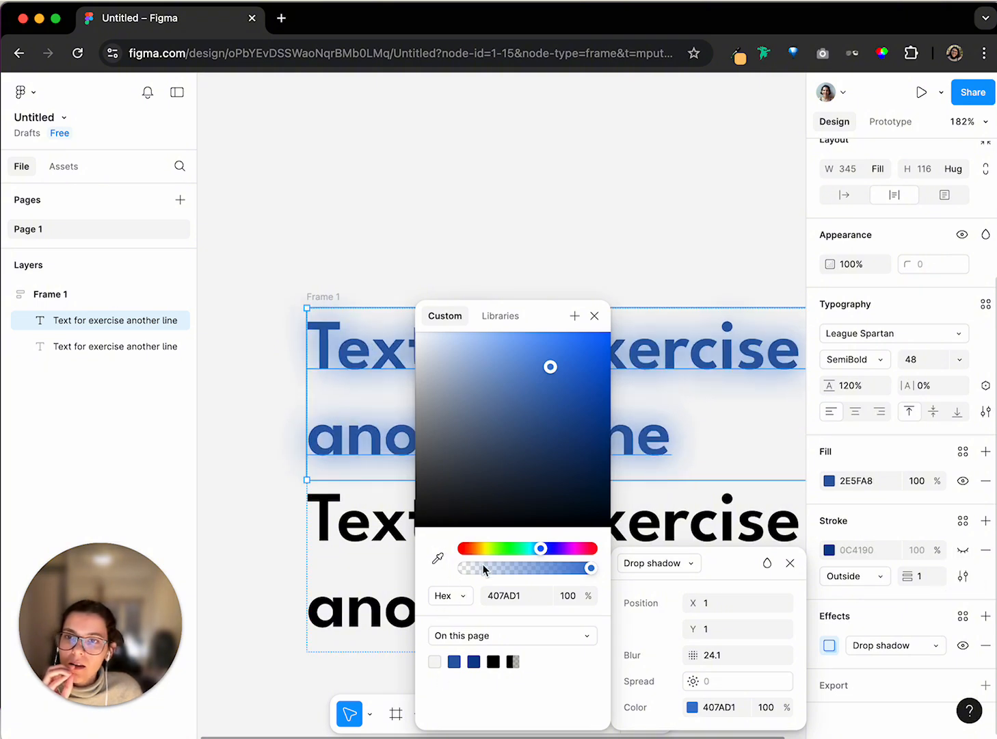
# Step: Reduce the drop shadow's blur to 5.9, close its settings and check the text deselected
pyautogui.moveTo(482, 568); pyautogui.dragTo(693, 579)
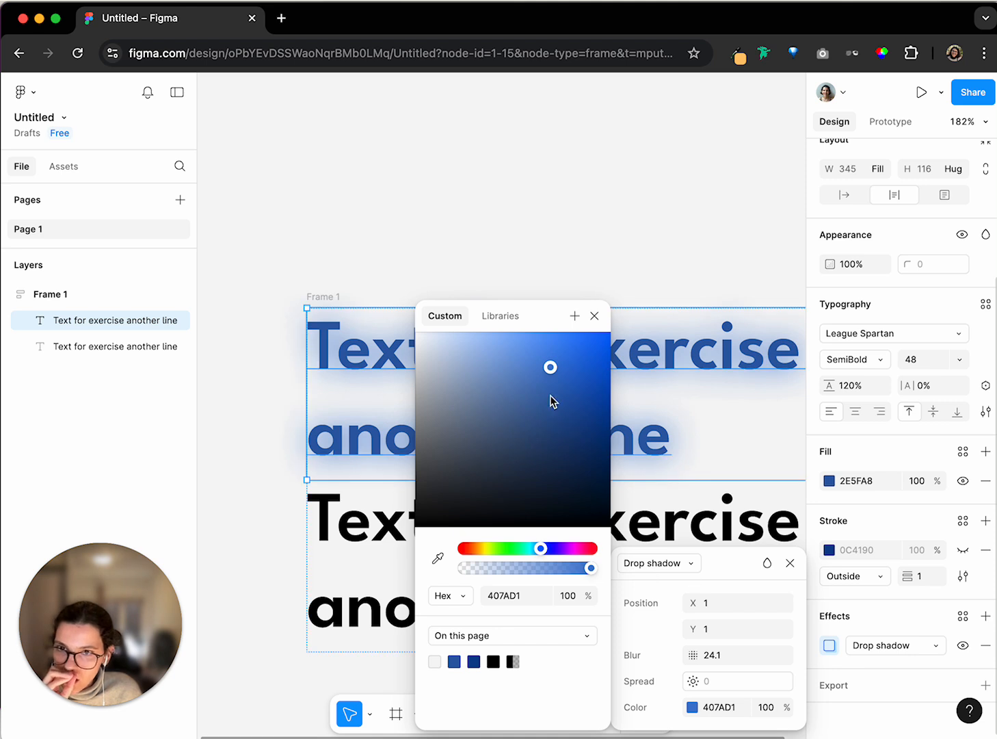
pyautogui.moveTo(697, 655); pyautogui.dragTo(393, 641)
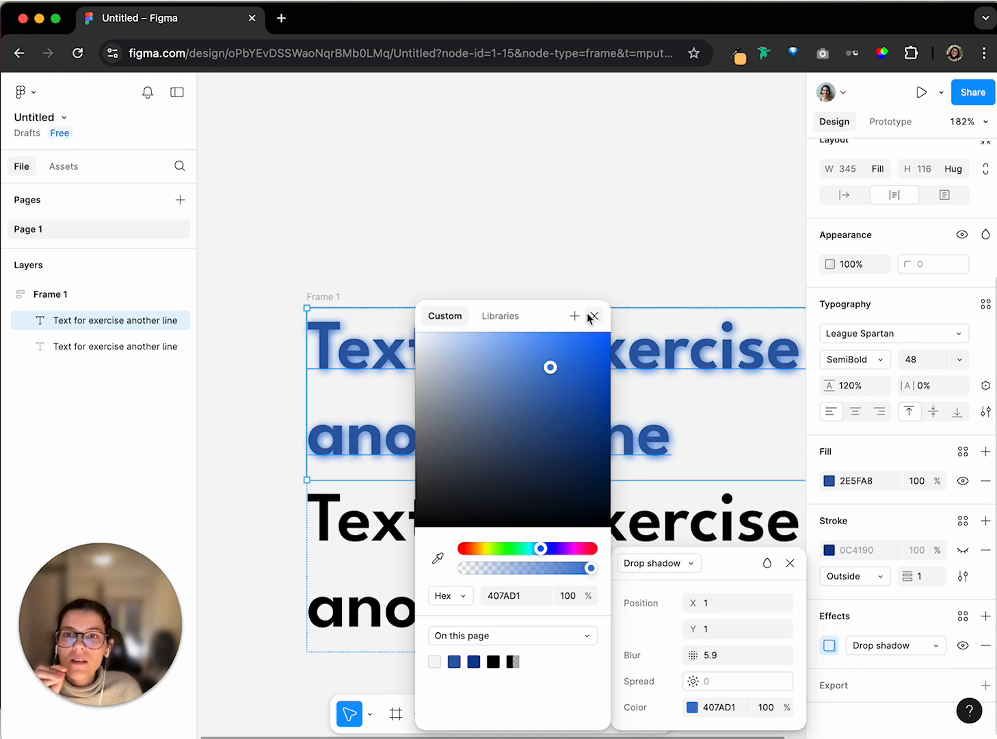
pyautogui.click(594, 315)
pyautogui.click(533, 246)
pyautogui.hscroll(2, 534, 249)
pyautogui.hscroll(2, 530, 256)
pyautogui.scroll(-1, 531, 256)
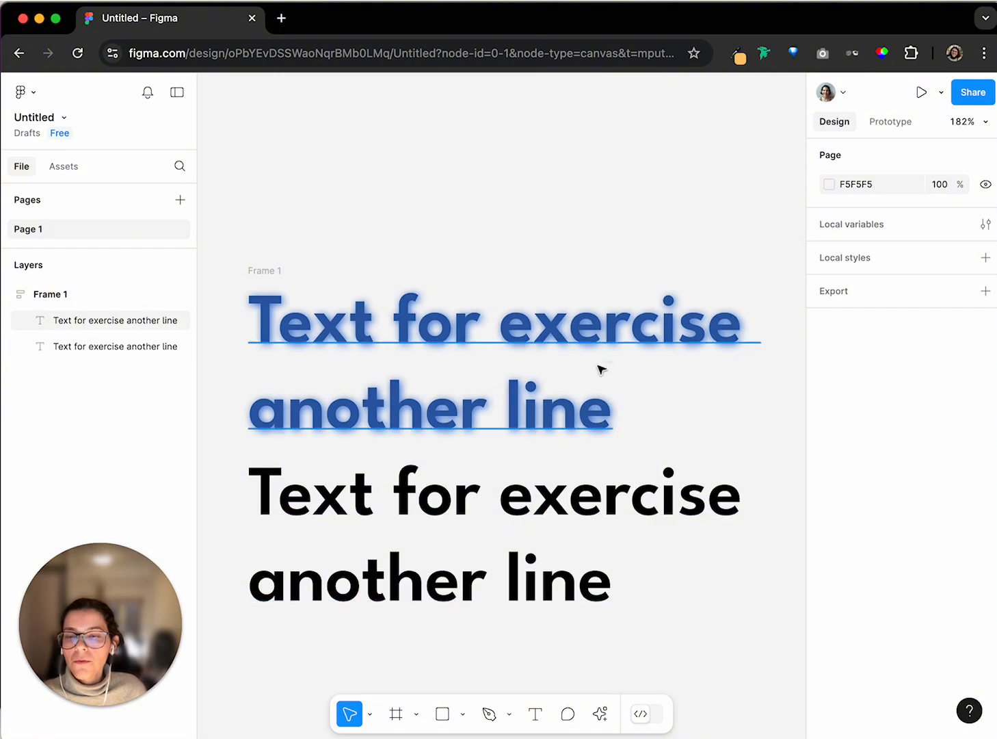
# Step: Add a second drop shadow effect to the upper text
pyautogui.click(572, 501)
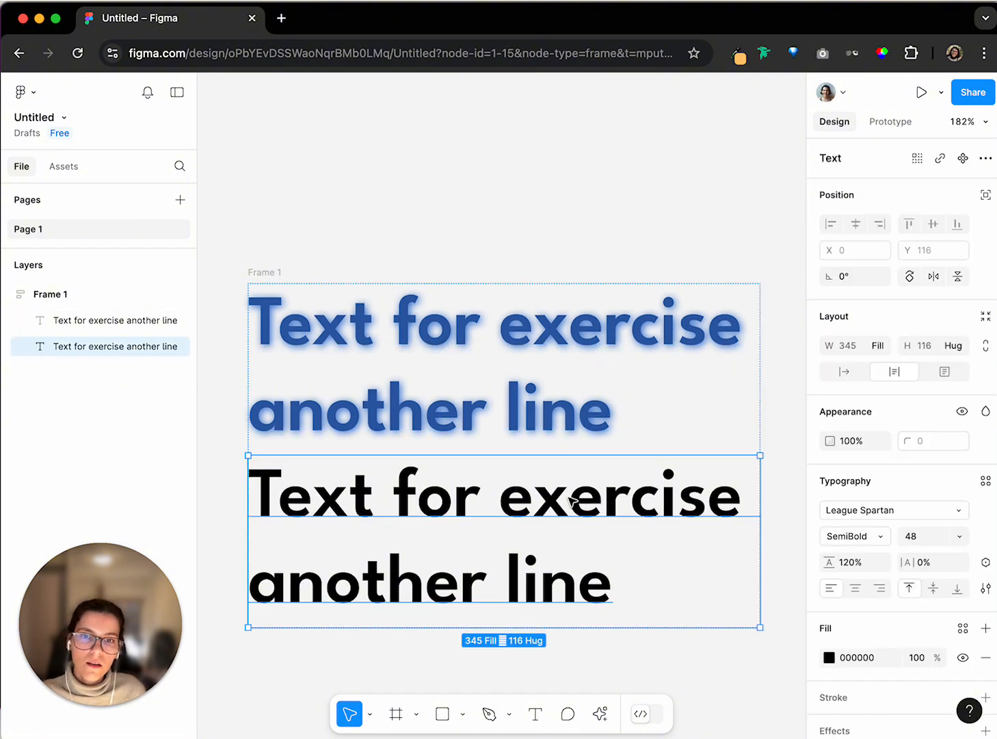
pyautogui.click(476, 407)
pyautogui.scroll(-2, 824, 547)
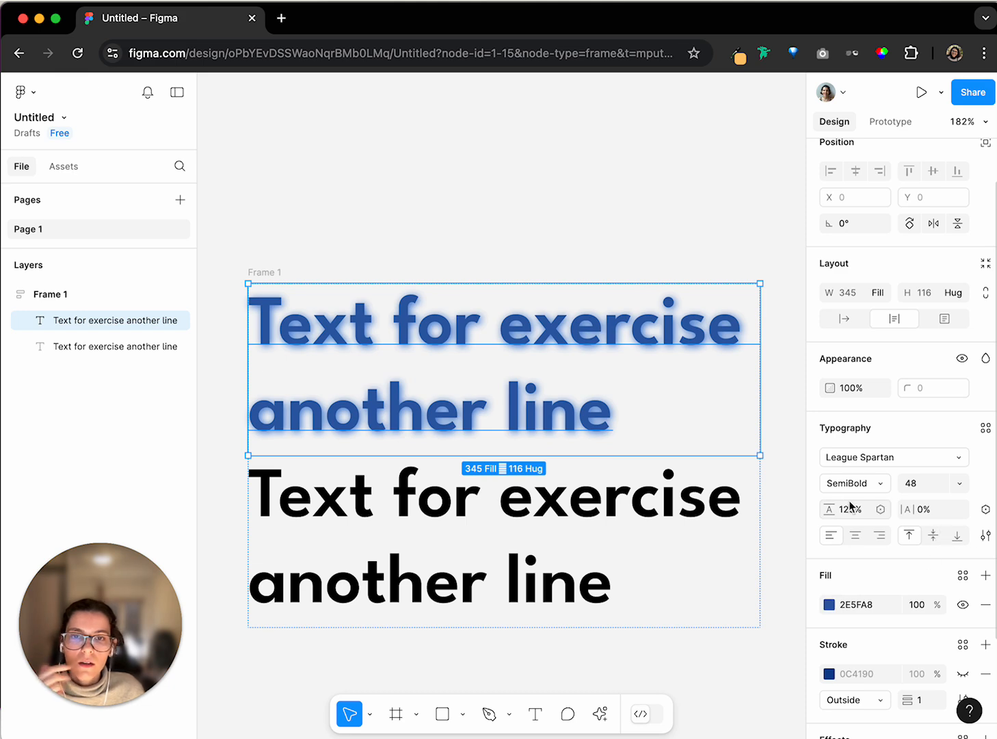
pyautogui.scroll(-3, 868, 554)
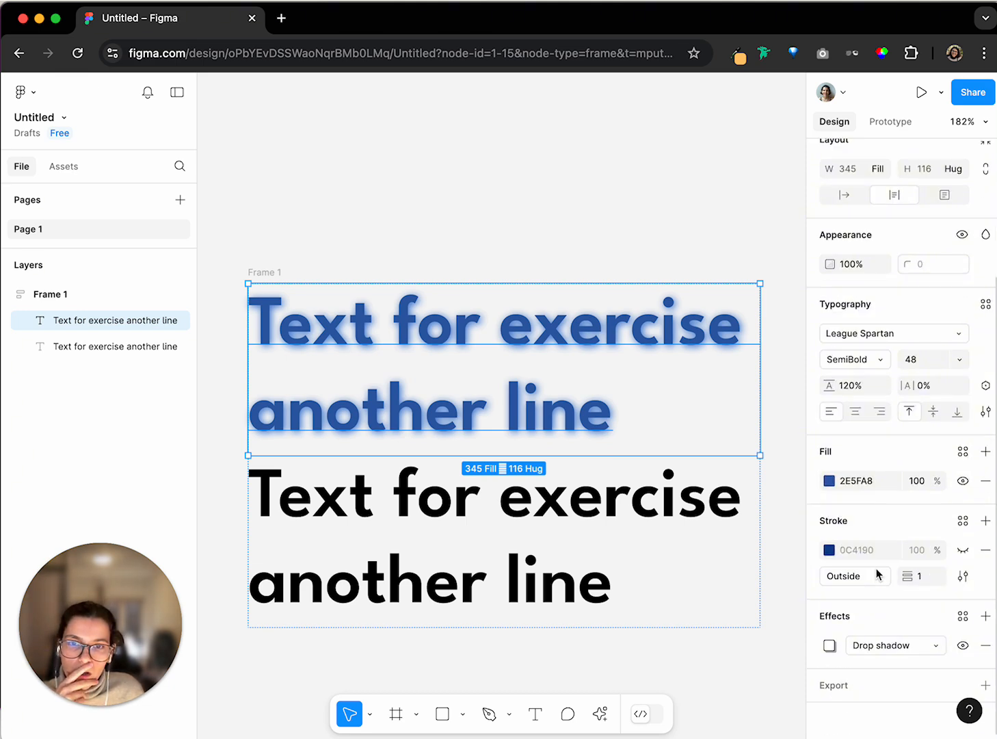
pyautogui.click(986, 617)
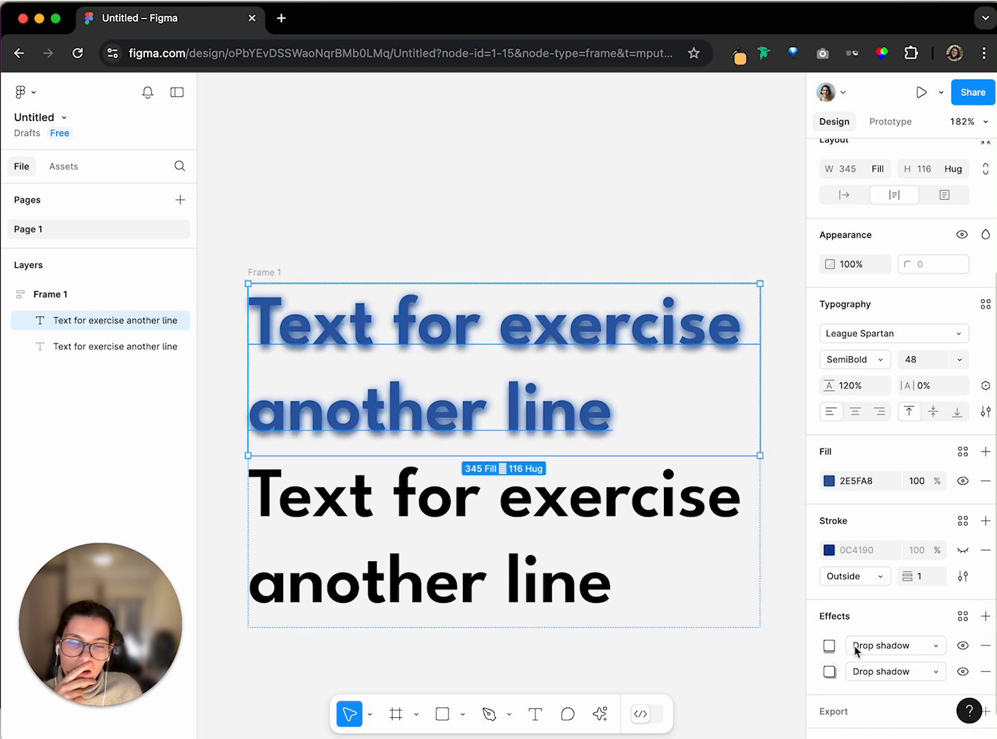
pyautogui.scroll(-1, 865, 646)
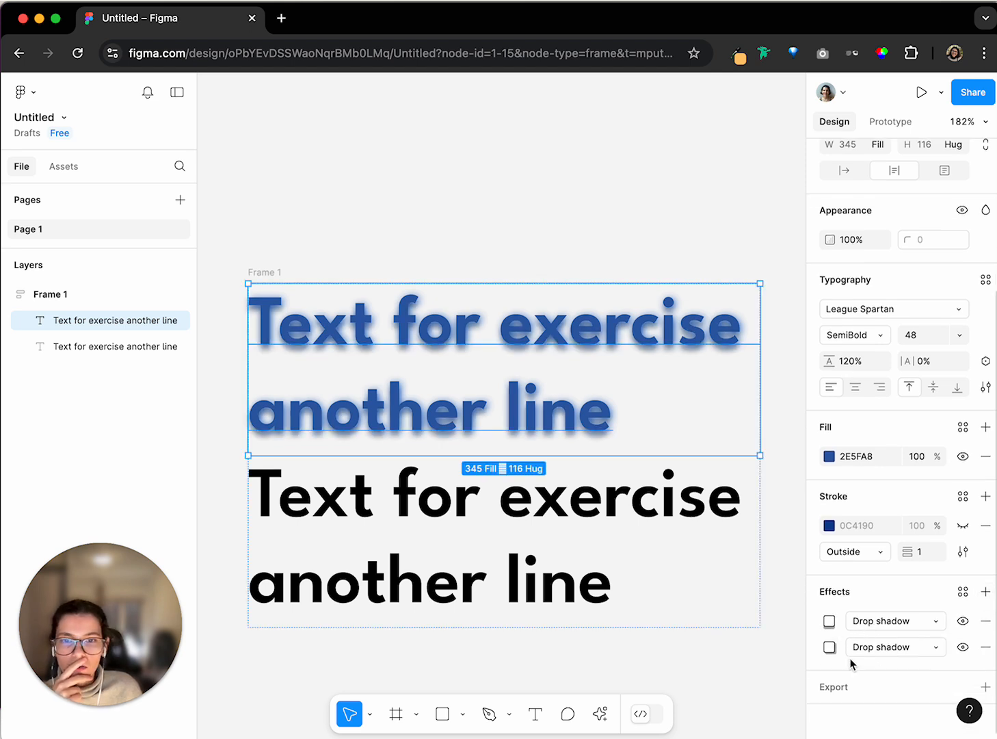
# Step: Remove the blur from the original blue drop shadow and darken its colour to form a crisp edge
pyautogui.click(829, 646)
pyautogui.moveTo(669, 656); pyautogui.dragTo(536, 649)
pyautogui.click(692, 706)
pyautogui.moveTo(558, 441); pyautogui.dragTo(625, 424)
pyautogui.click(465, 241)
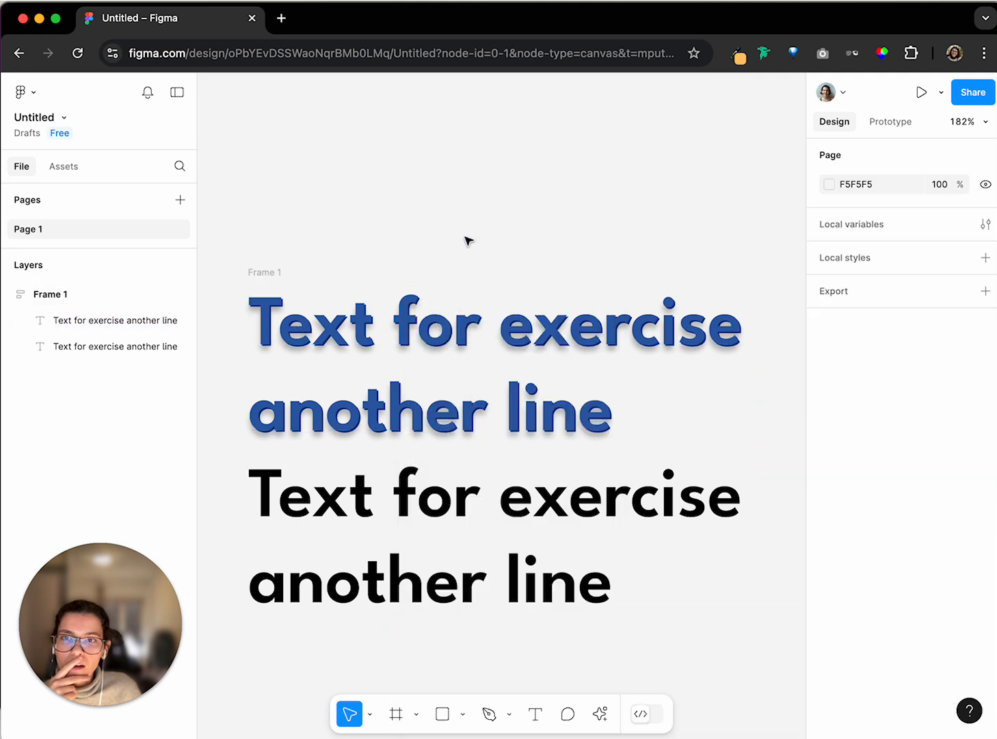
# Step: Switch each of the upper text's two drop shadows off and on to compare their contributions
pyautogui.click(495, 396)
pyautogui.scroll(-5, 964, 615)
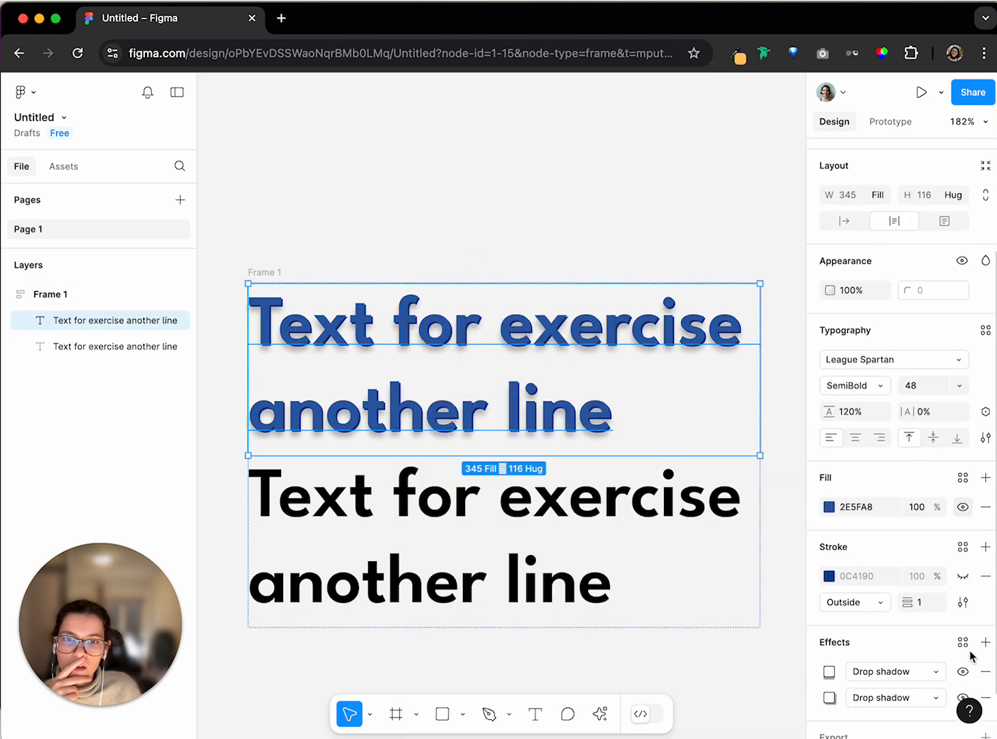
pyautogui.click(963, 651)
pyautogui.click(961, 652)
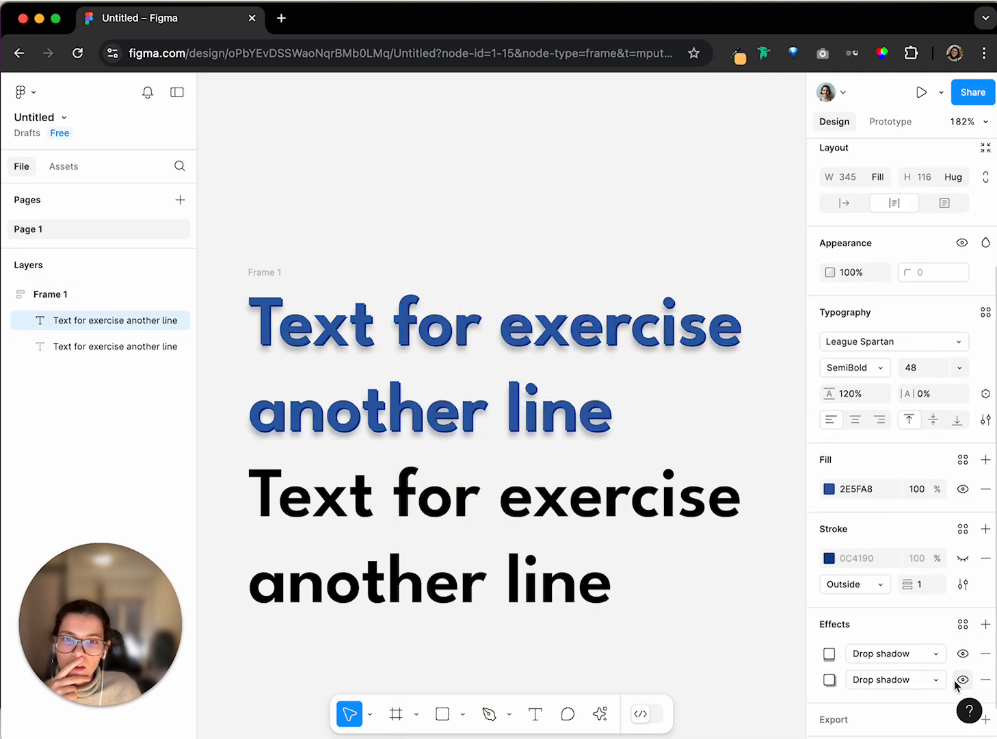
pyautogui.click(962, 679)
pyautogui.click(963, 679)
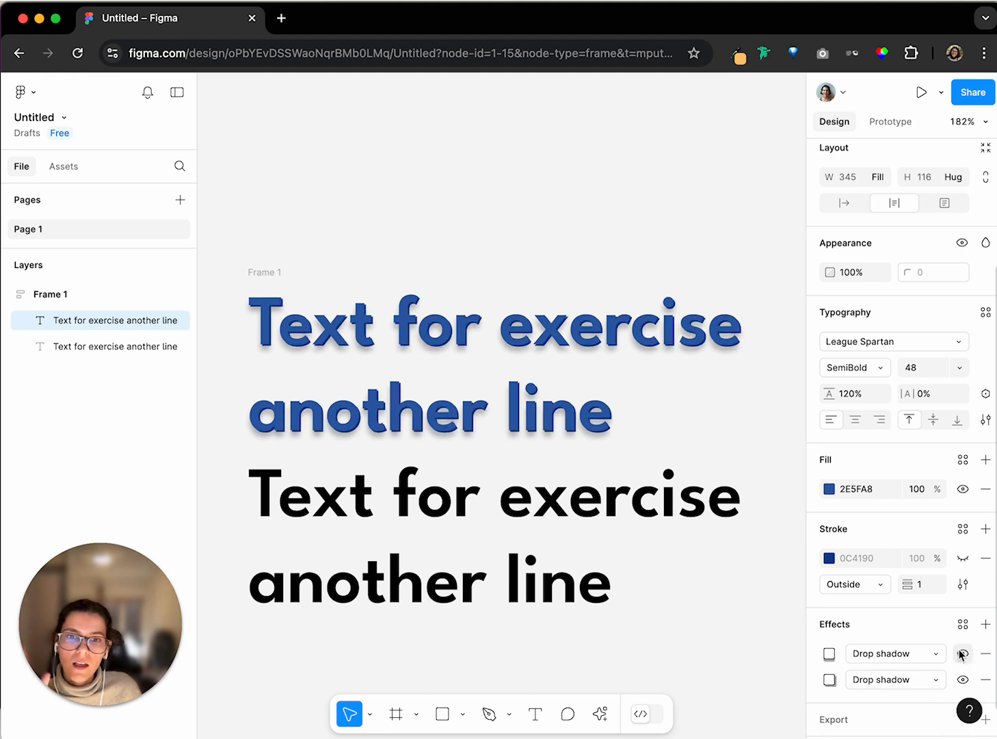
pyautogui.click(962, 653)
pyautogui.click(961, 653)
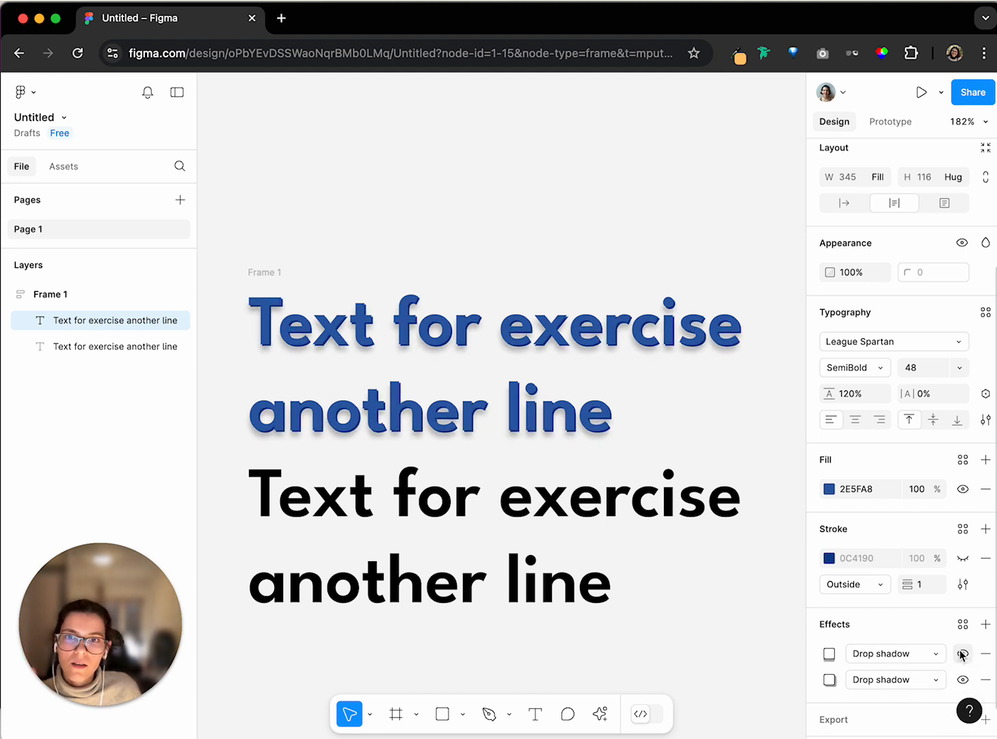
# Step: Check the upper text's look while deselected, and review its fill, stroke and effects settings
pyautogui.click(454, 200)
pyautogui.scroll(2, 510, 349)
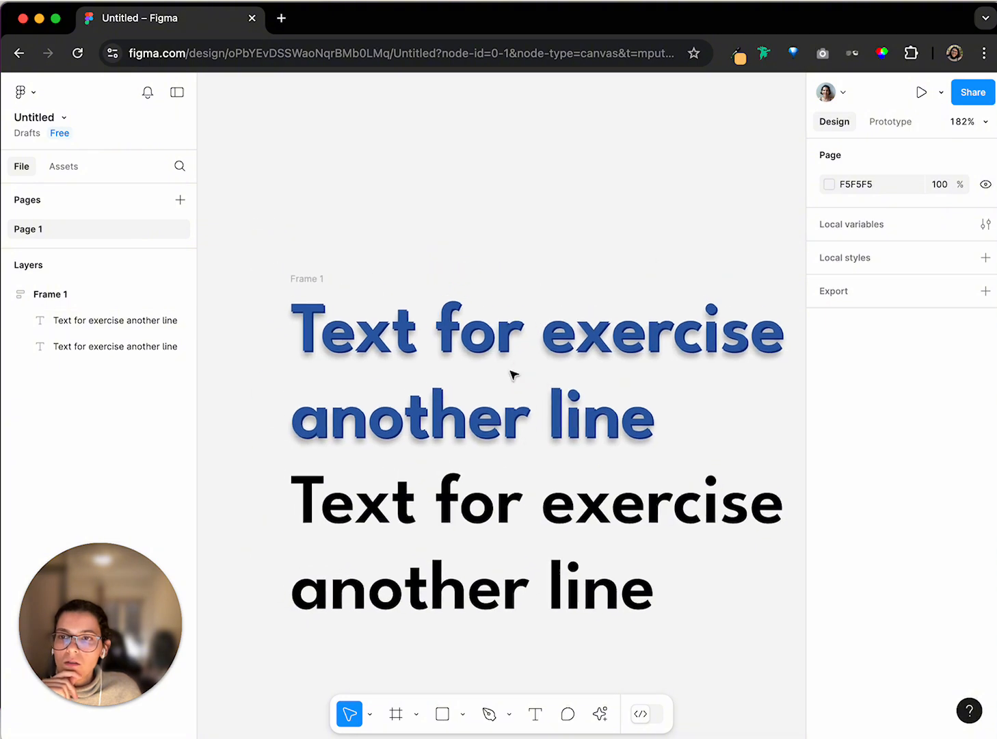
pyautogui.click(547, 346)
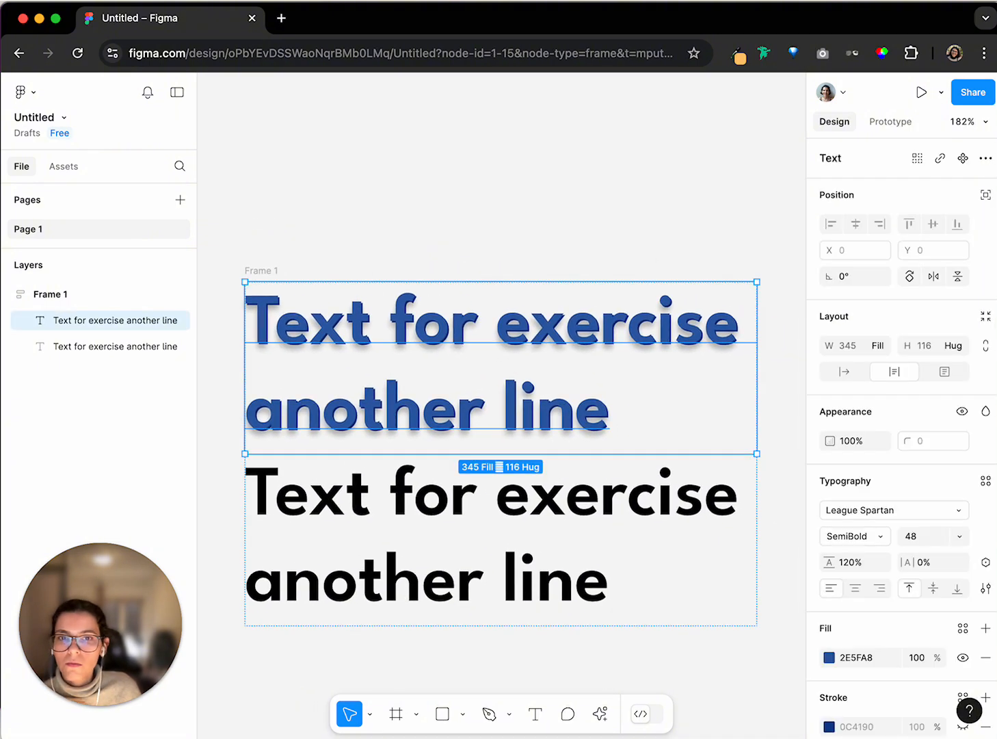
pyautogui.scroll(-2, 819, 587)
pyautogui.scroll(-3, 720, 555)
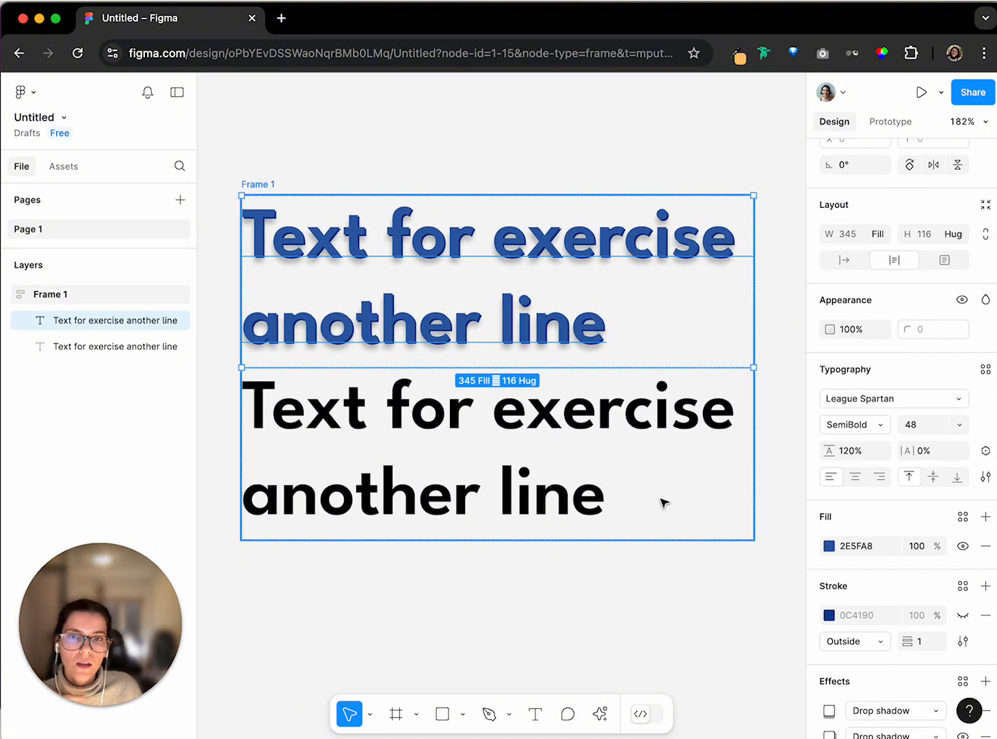
# Step: Save the upper text's two drop shadows as a new effect style named "Text Style"
pyautogui.scroll(5, 636, 471)
pyautogui.scroll(-2, 588, 424)
pyautogui.scroll(-1, 510, 252)
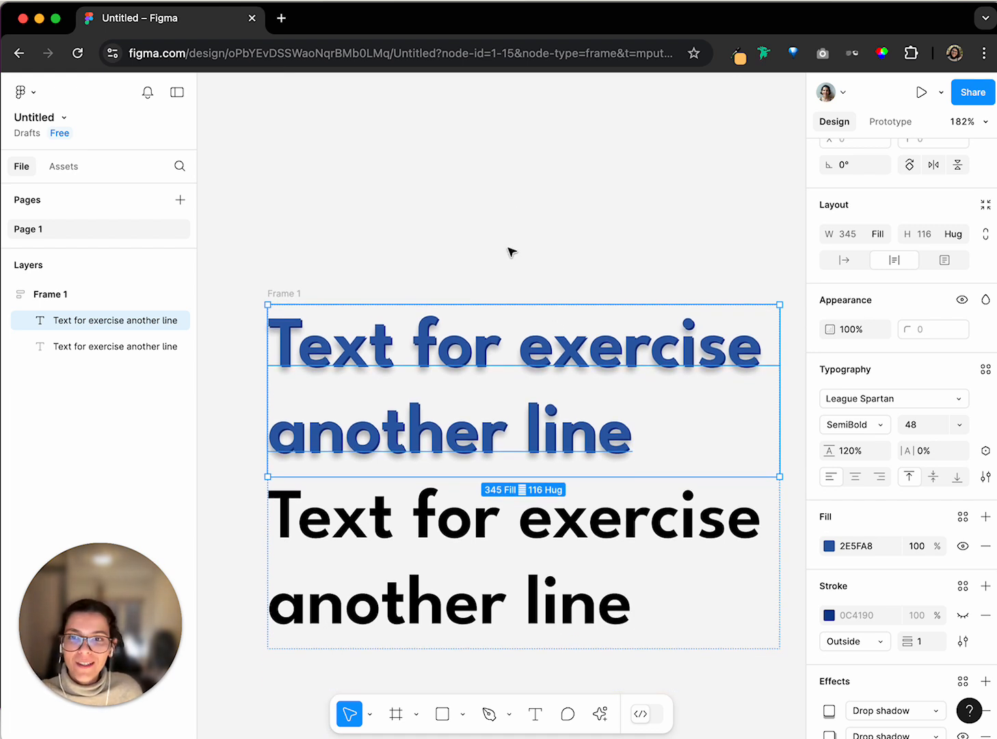
pyautogui.scroll(-3, 681, 473)
pyautogui.scroll(1, 681, 474)
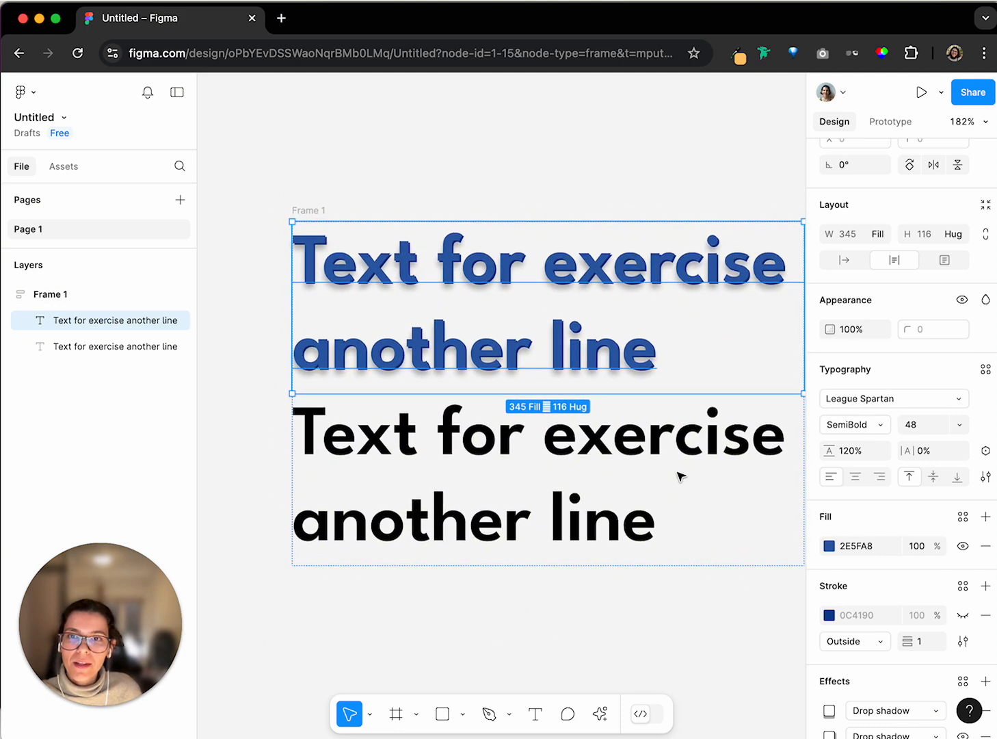
pyautogui.scroll(-2, 844, 544)
pyautogui.scroll(-1, 842, 543)
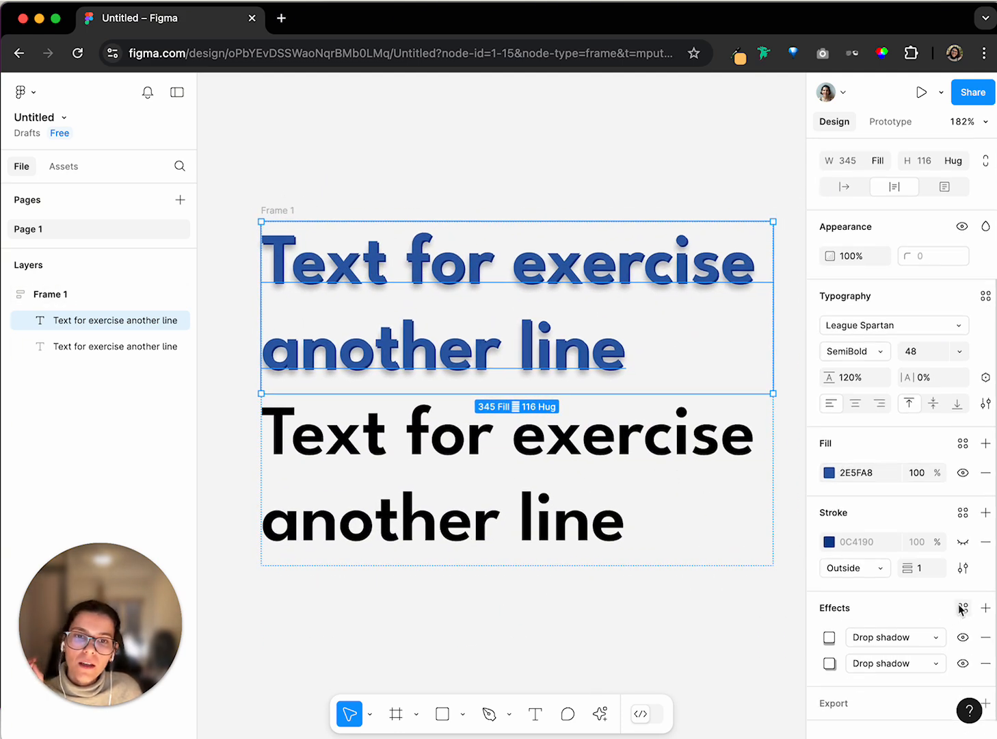
pyautogui.click(962, 607)
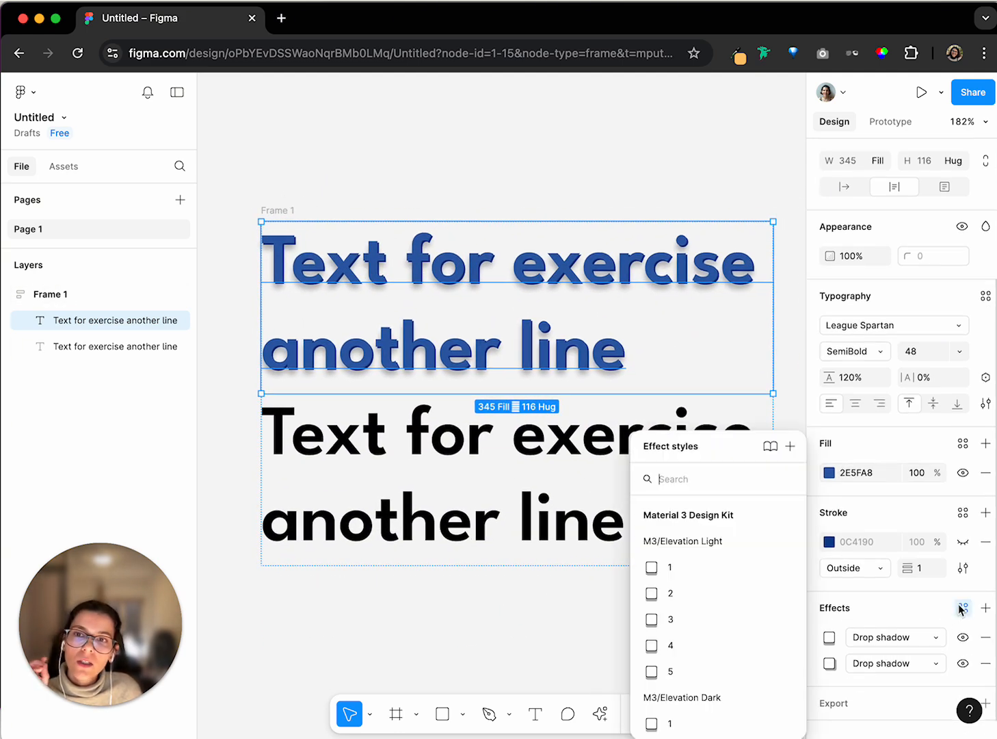
pyautogui.click(790, 447)
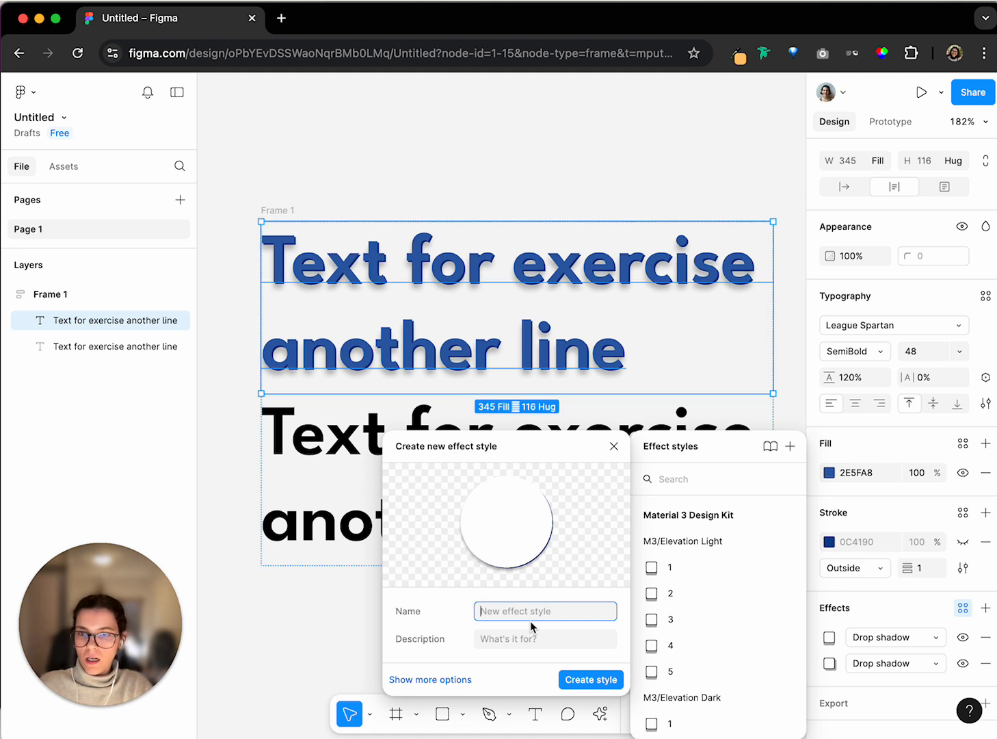
pyautogui.write('Text Style')
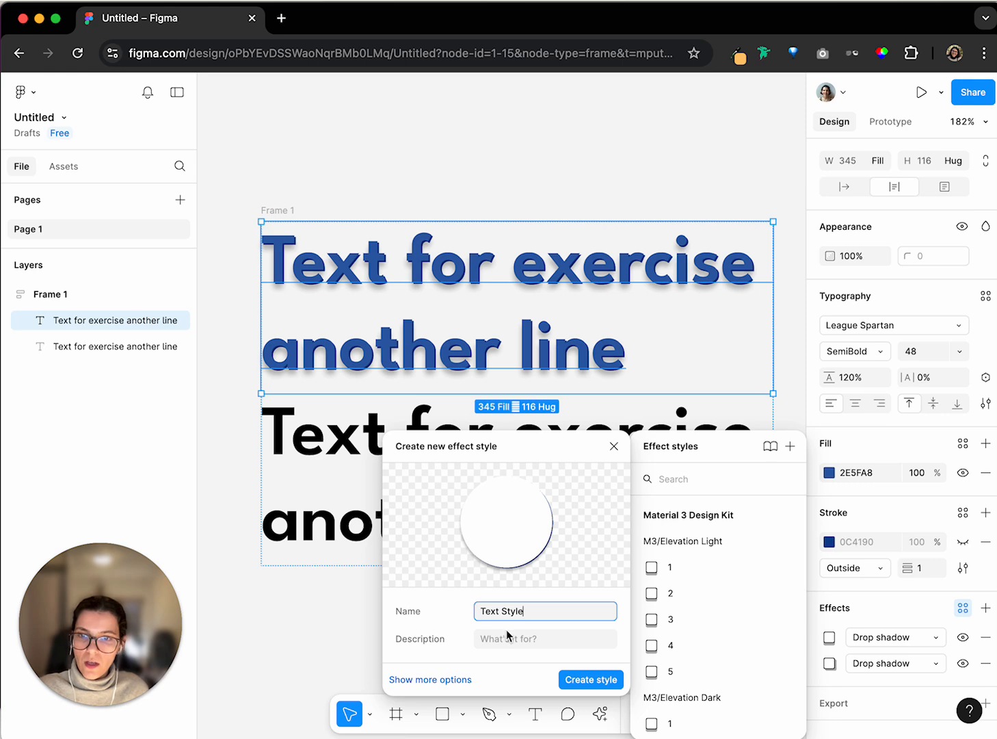
pyautogui.click(592, 681)
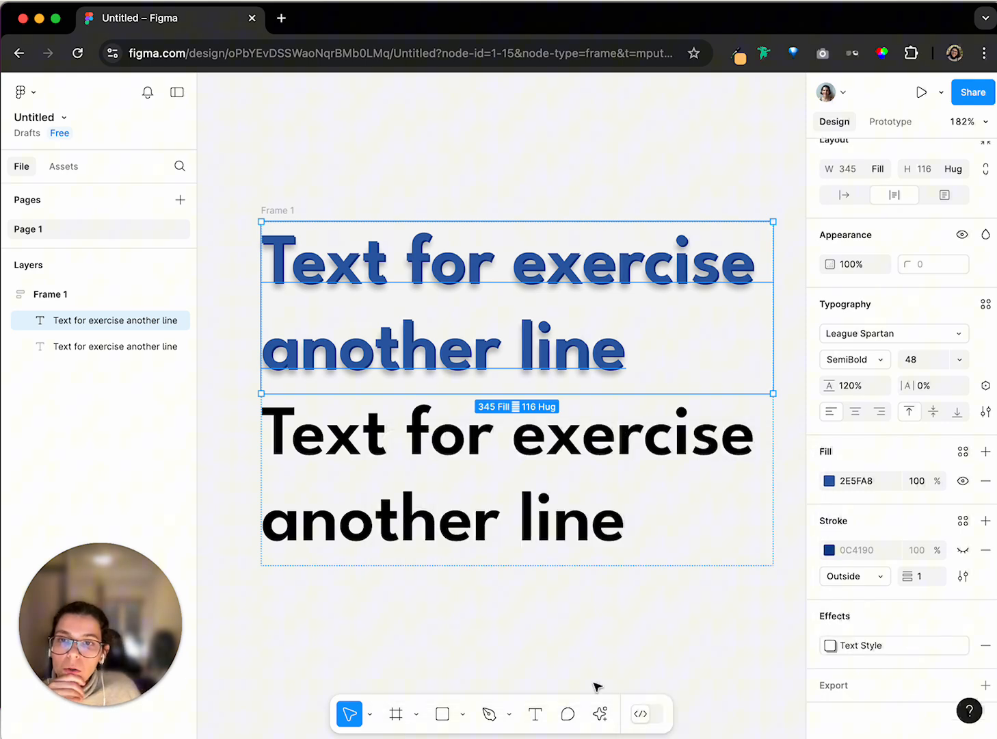
# Step: Apply the "Text Style" effect style to the lower text and deselect it
pyautogui.click(603, 457)
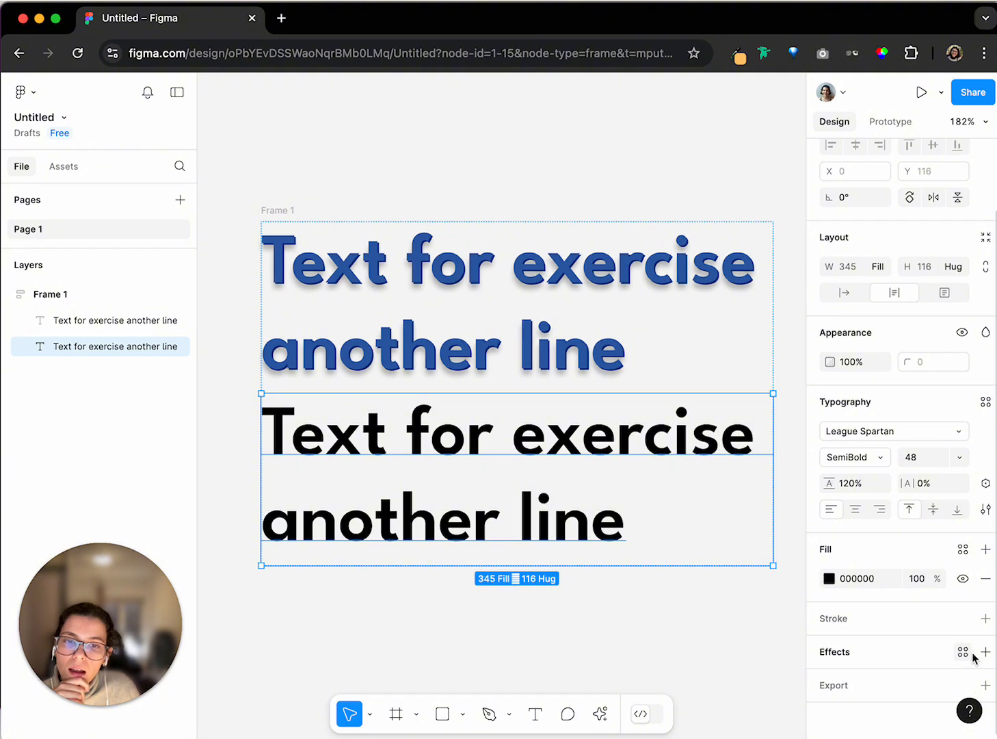
pyautogui.click(964, 653)
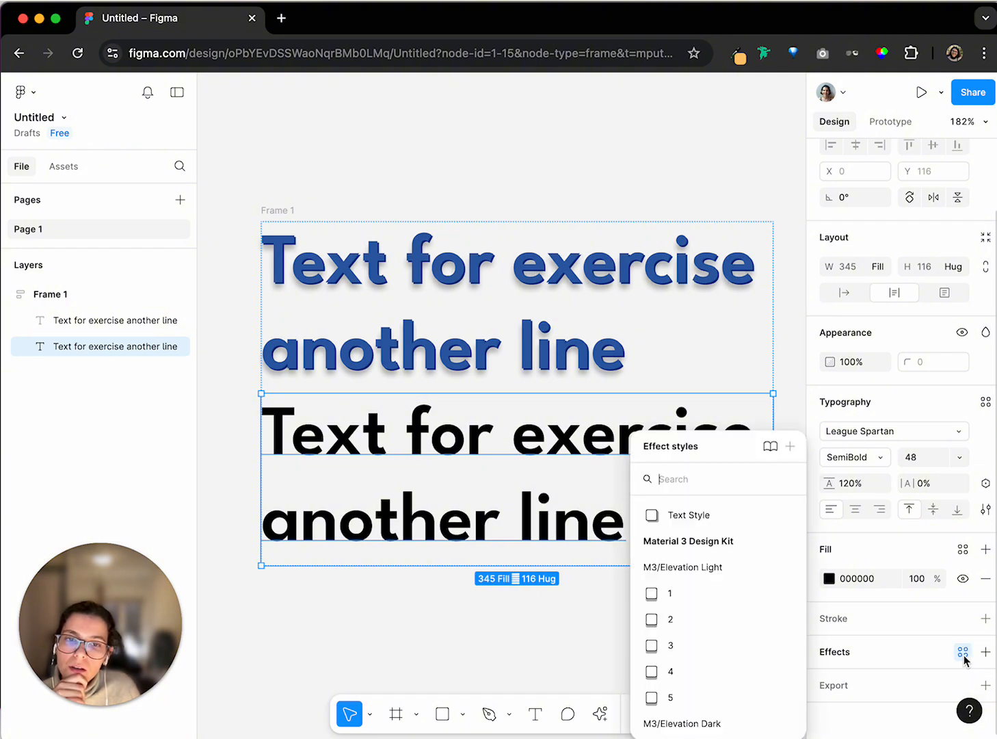
pyautogui.click(690, 519)
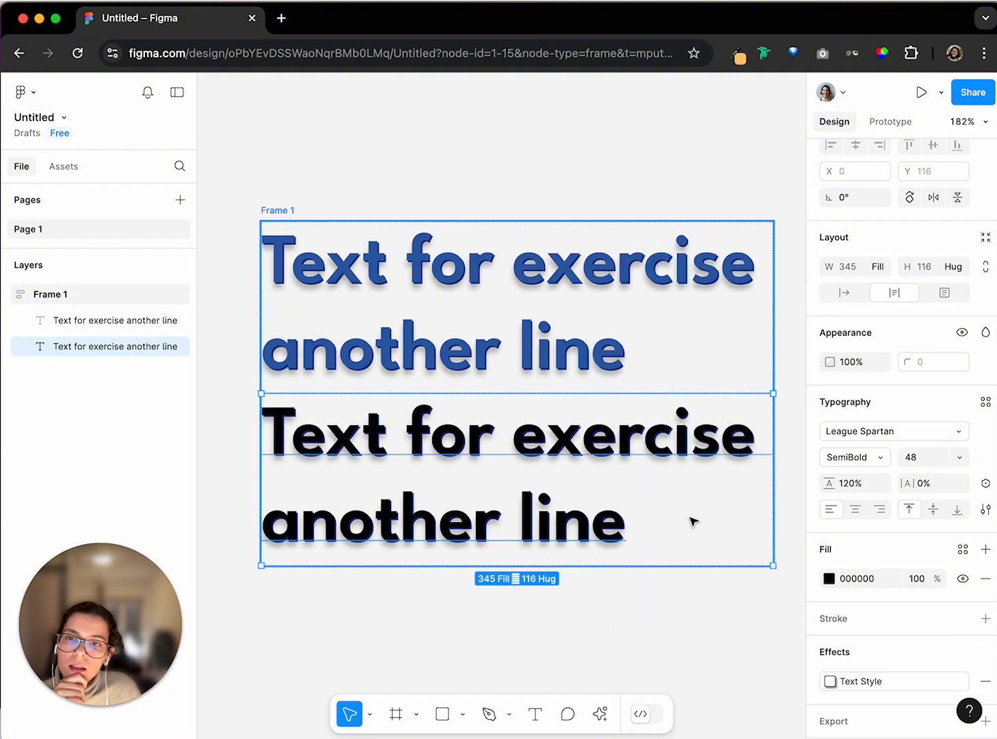
pyautogui.click(652, 607)
# Step: Examine the layered shadow edges on the blue letters up close
pyautogui.scroll(10, 541, 485)
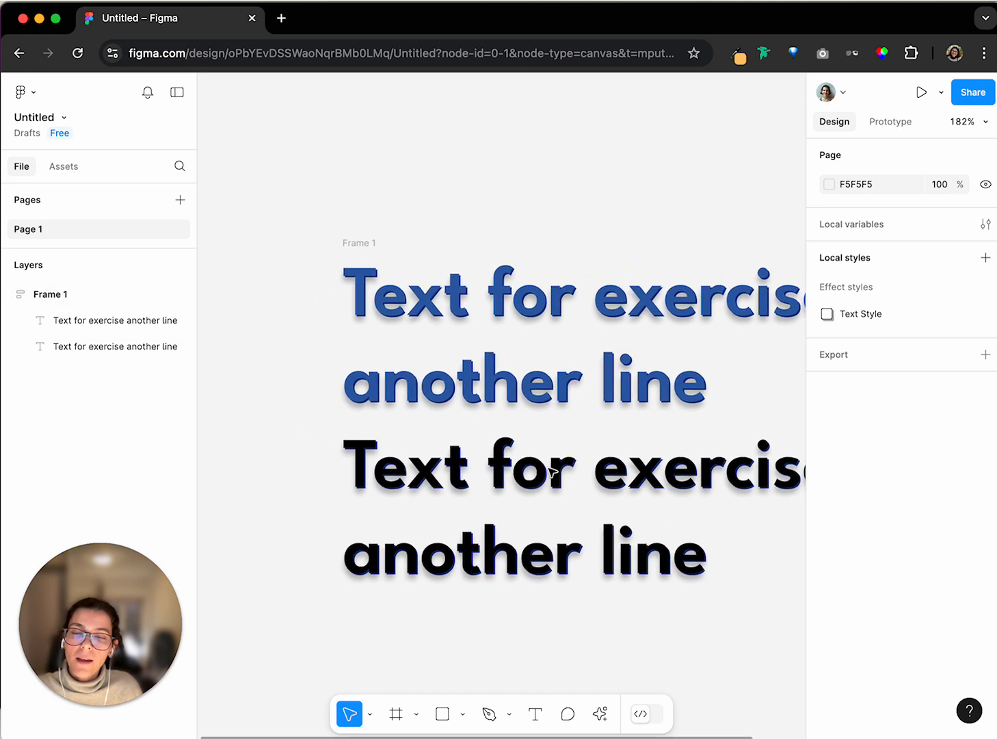
pyautogui.scroll(5, 530, 444)
pyautogui.hscroll(3, 589, 466)
pyautogui.scroll(-2, 590, 465)
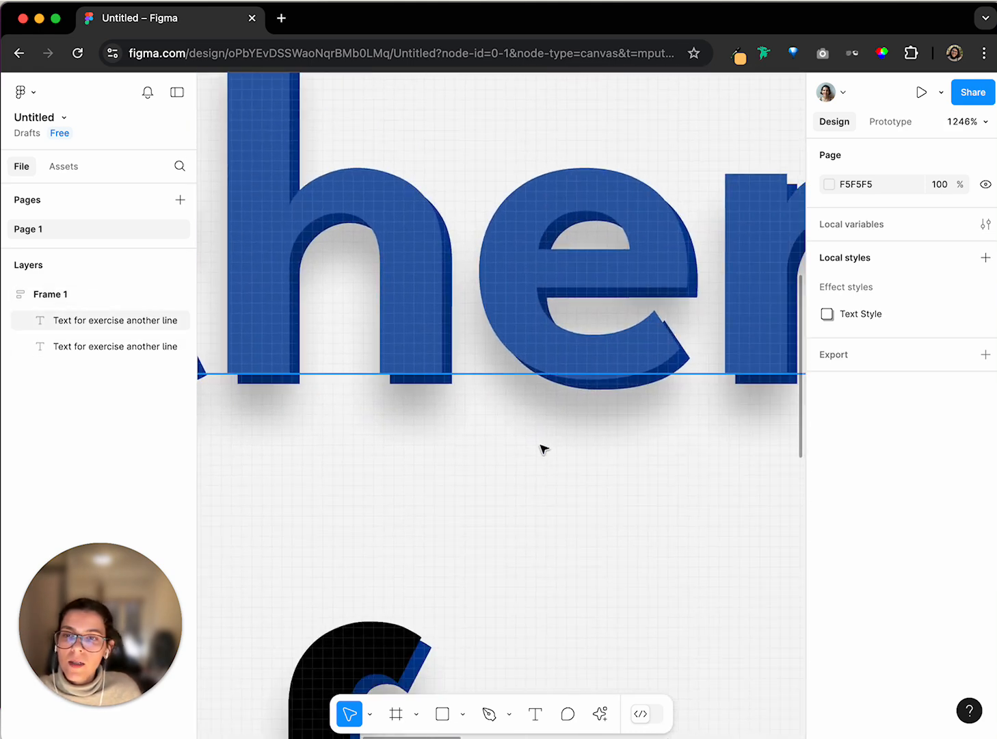
pyautogui.scroll(1, 465, 316)
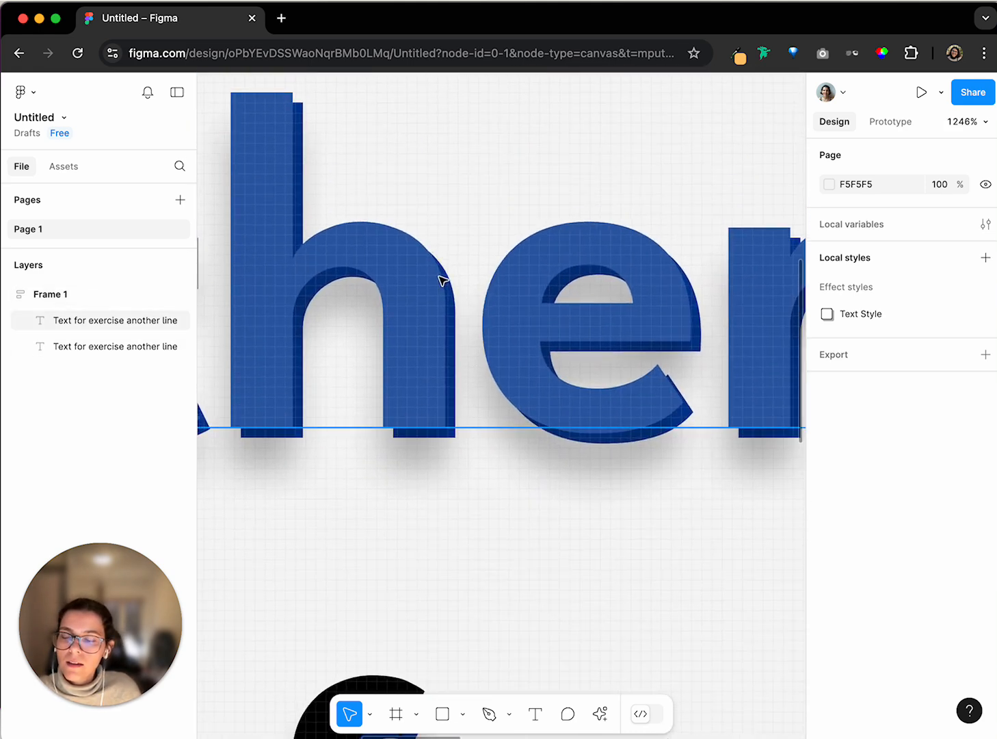
pyautogui.scroll(5, 515, 359)
pyautogui.scroll(-5, 511, 381)
pyautogui.hscroll(-1, 511, 381)
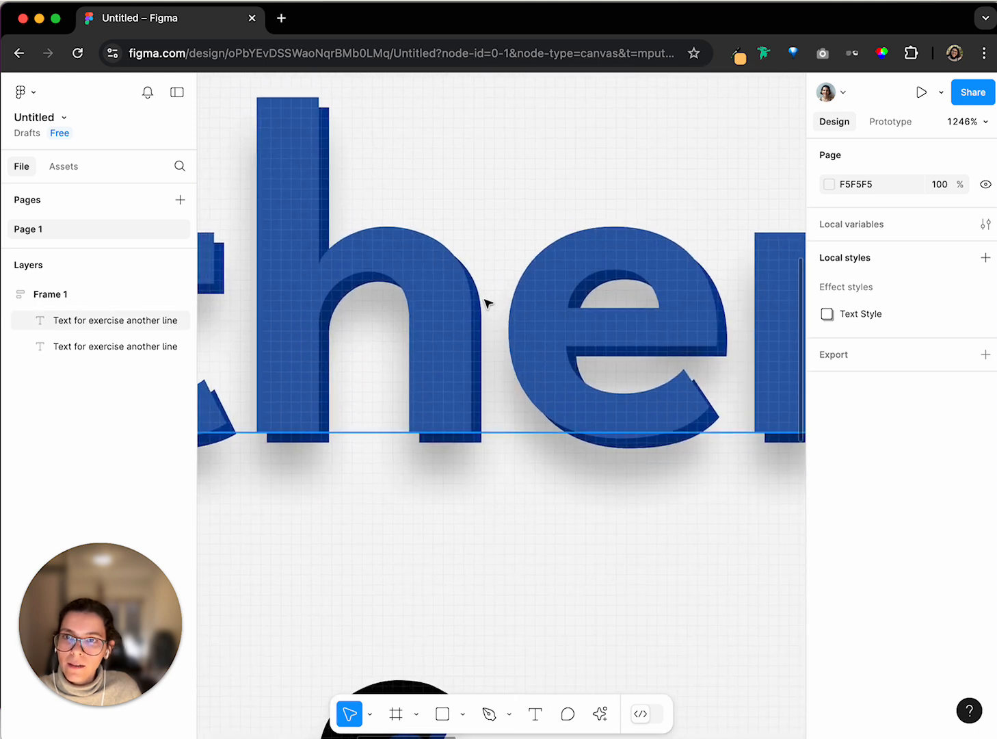
pyautogui.scroll(6, 440, 314)
pyautogui.hscroll(-8, 441, 314)
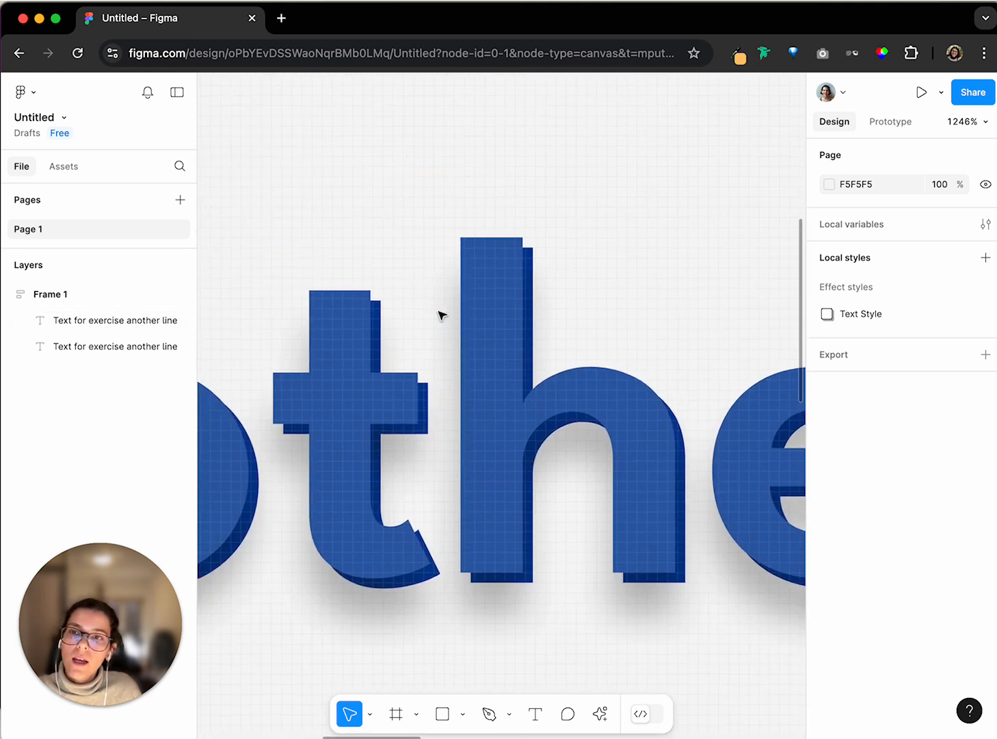
pyautogui.scroll(-4, 409, 213)
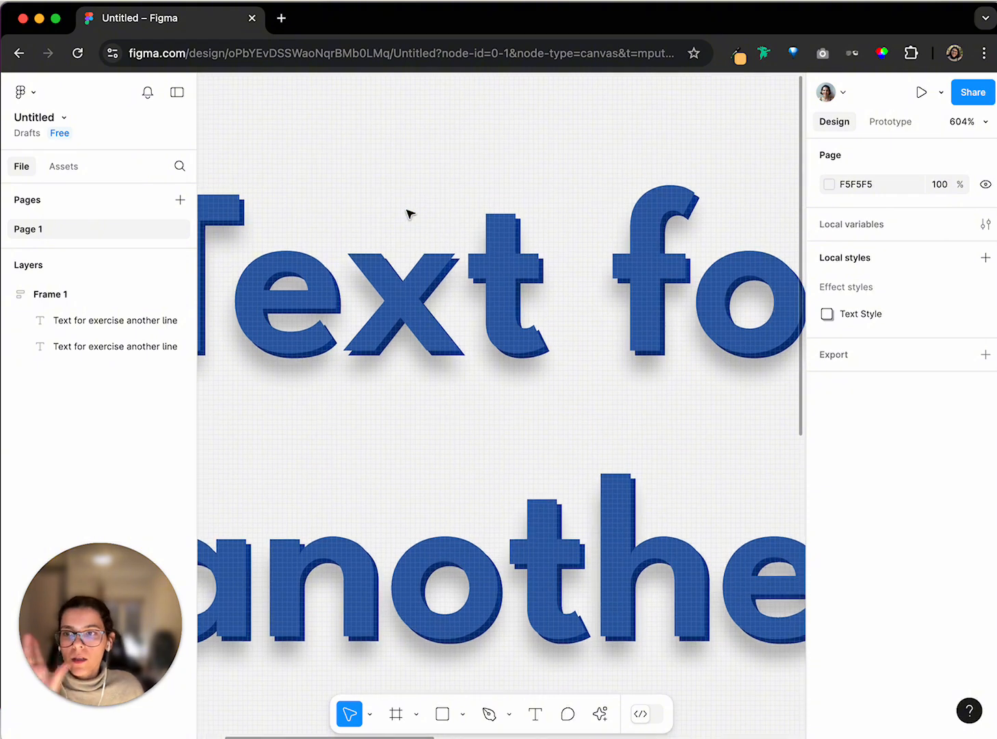
# Step: Compare the fill, stroke and effects settings of the lower and upper texts
pyautogui.scroll(-10, 408, 214)
pyautogui.click(468, 302)
pyautogui.scroll(-4, 696, 438)
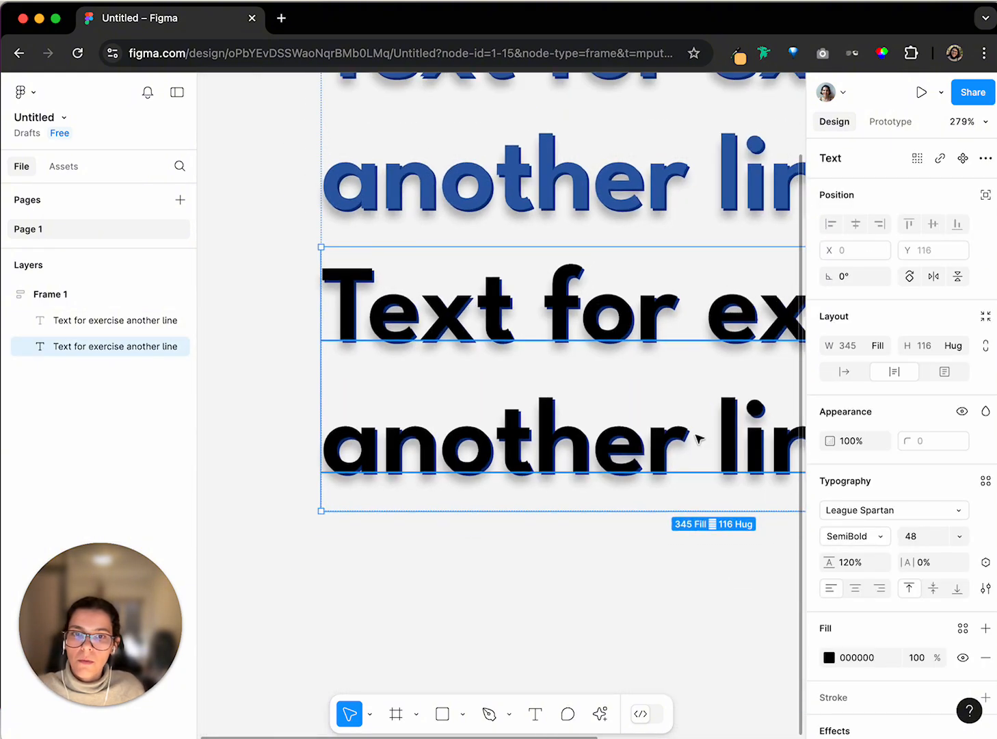
pyautogui.scroll(-2, 945, 523)
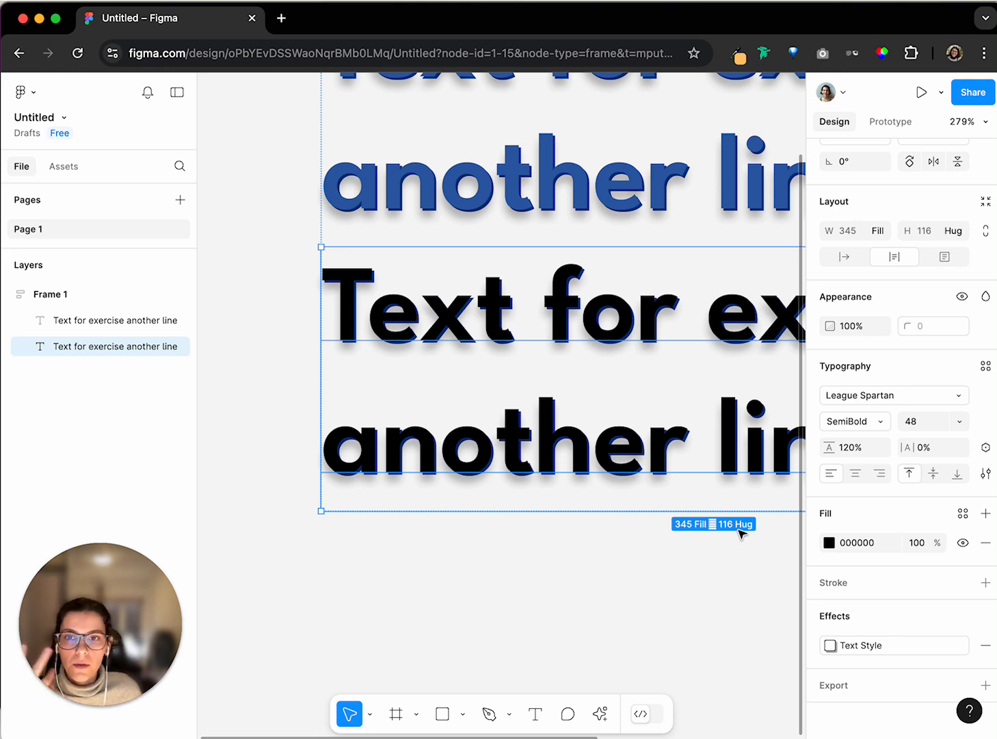
pyautogui.scroll(5, 704, 393)
pyautogui.scroll(-5, 704, 394)
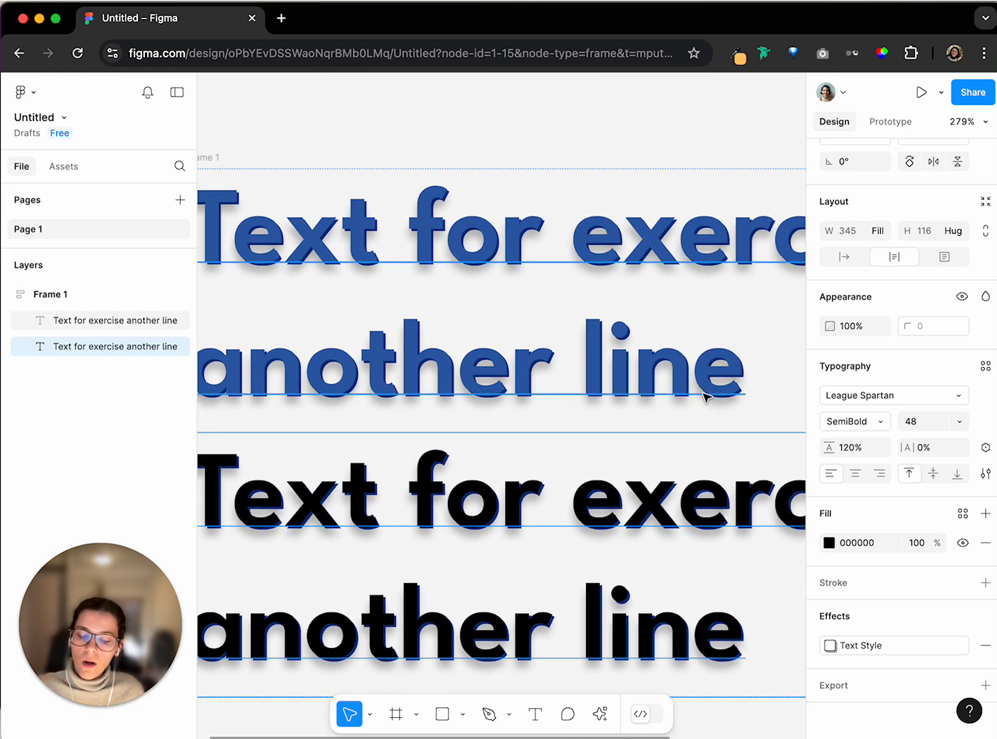
pyautogui.hscroll(2, 696, 403)
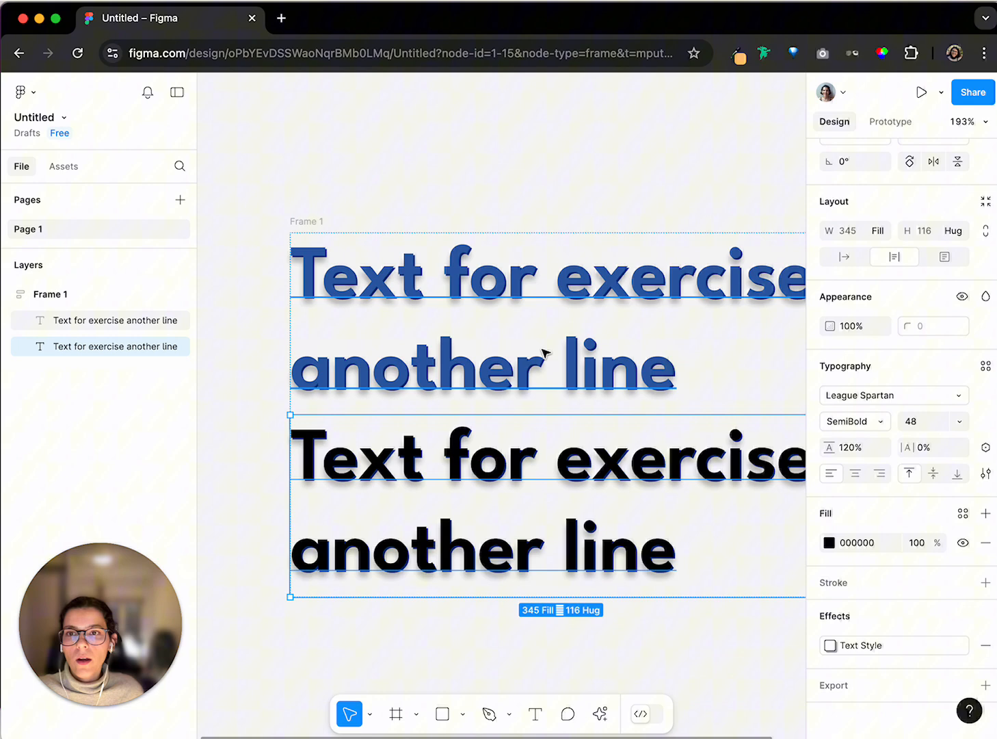
pyautogui.click(493, 376)
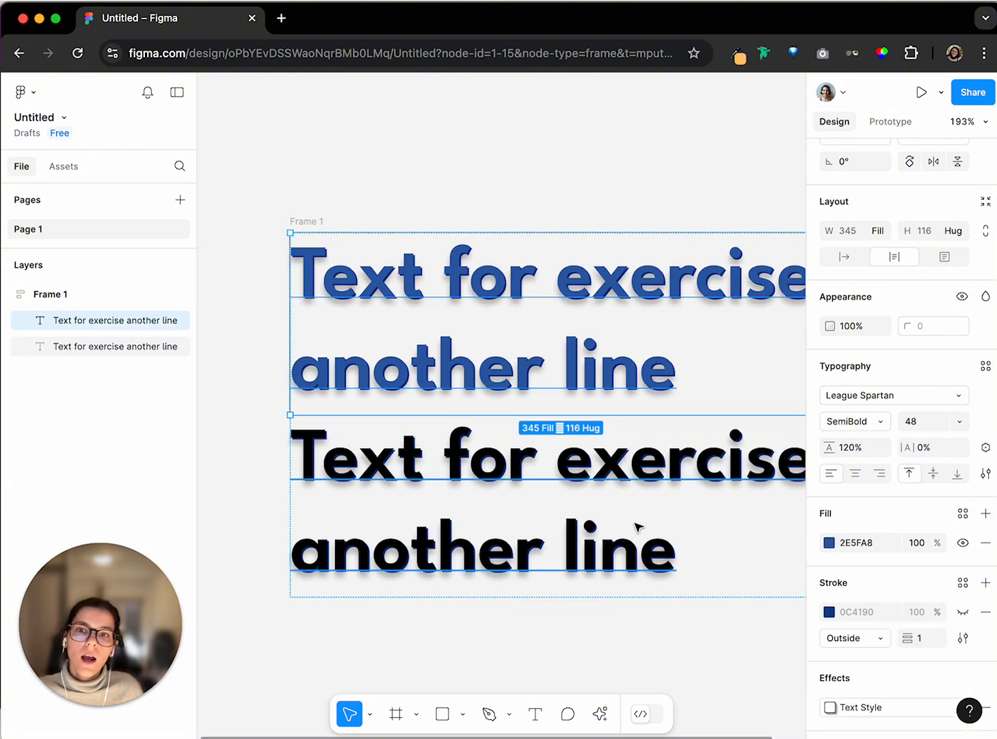
pyautogui.click(642, 462)
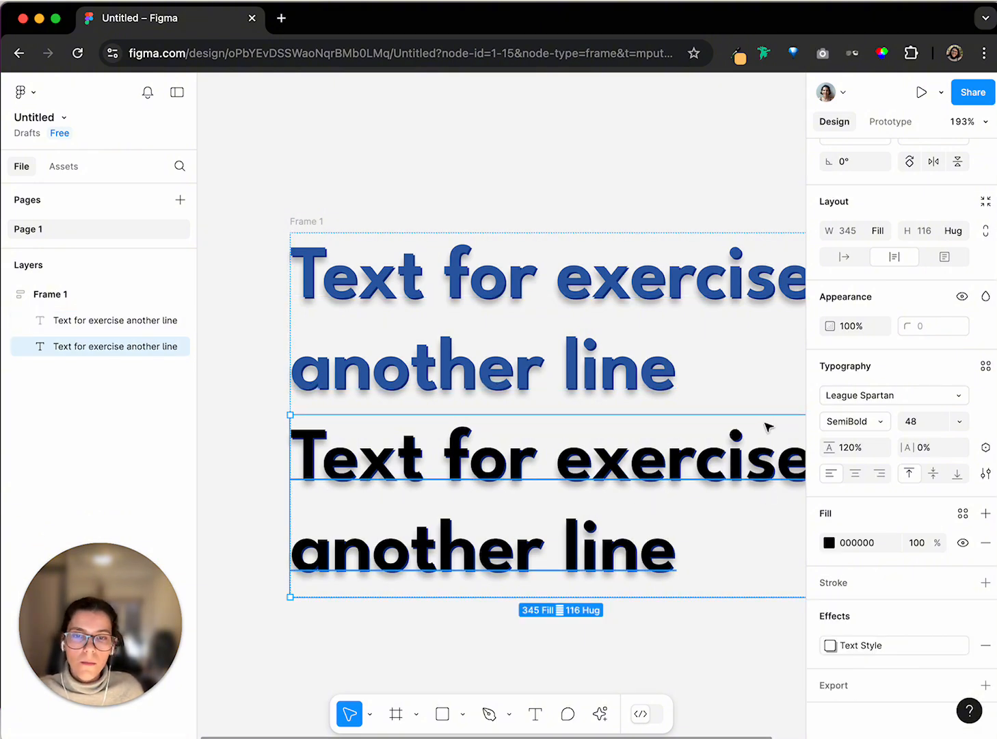
pyautogui.press('i')
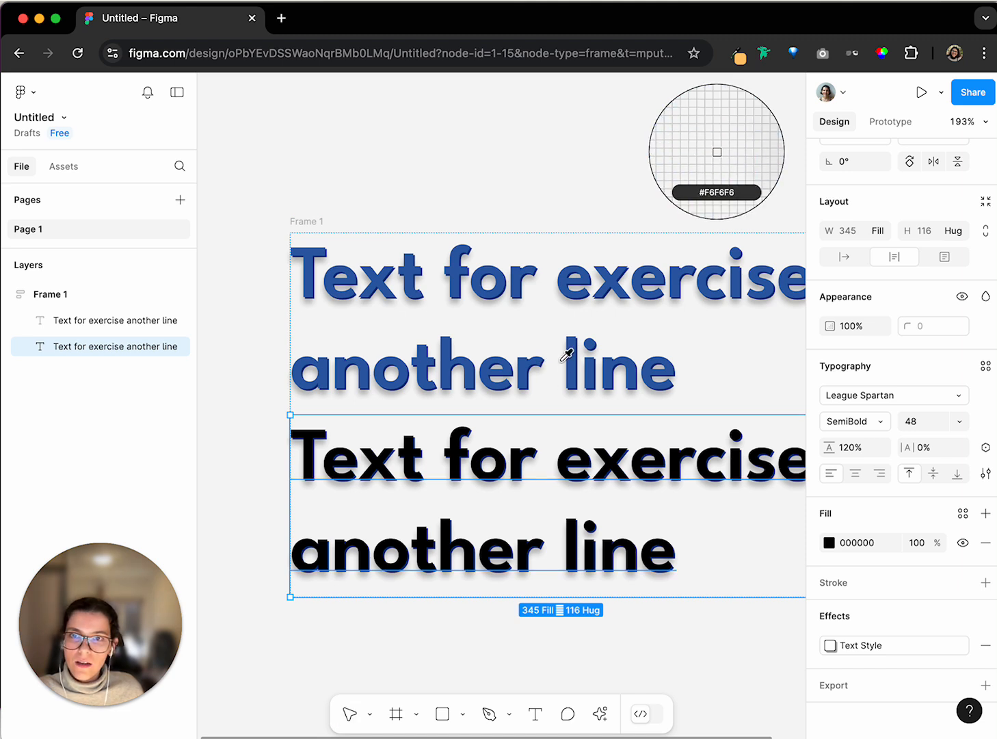
pyautogui.press('Escape')
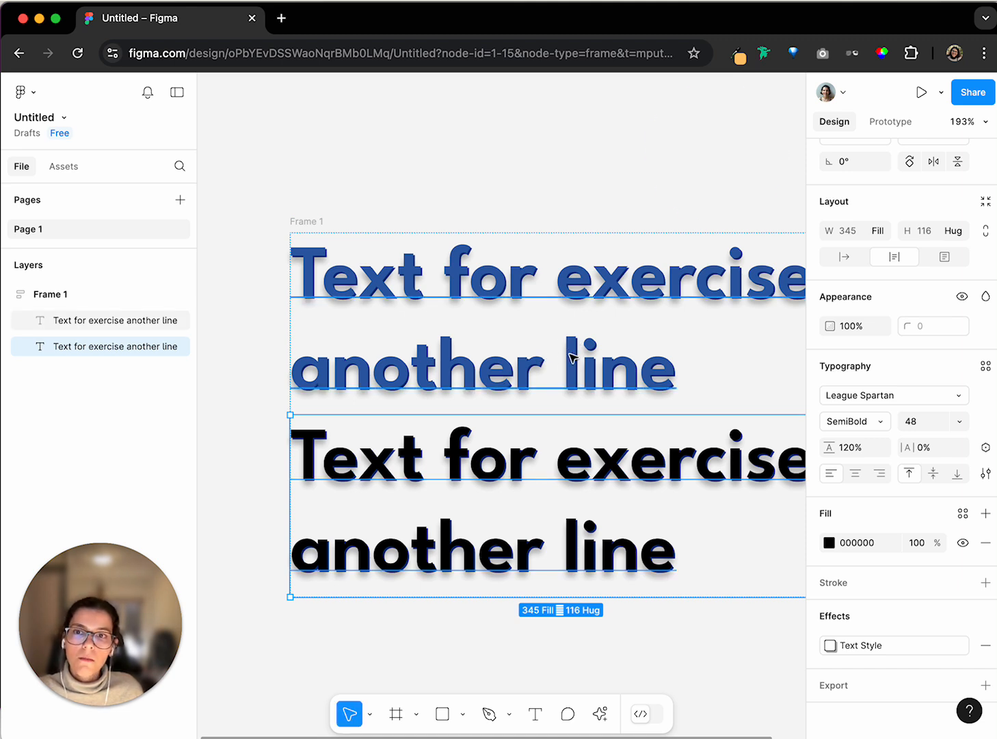
# Step: Save the upper text's blue fill as a new colour style named "Text Style - Blue"
pyautogui.click(575, 350)
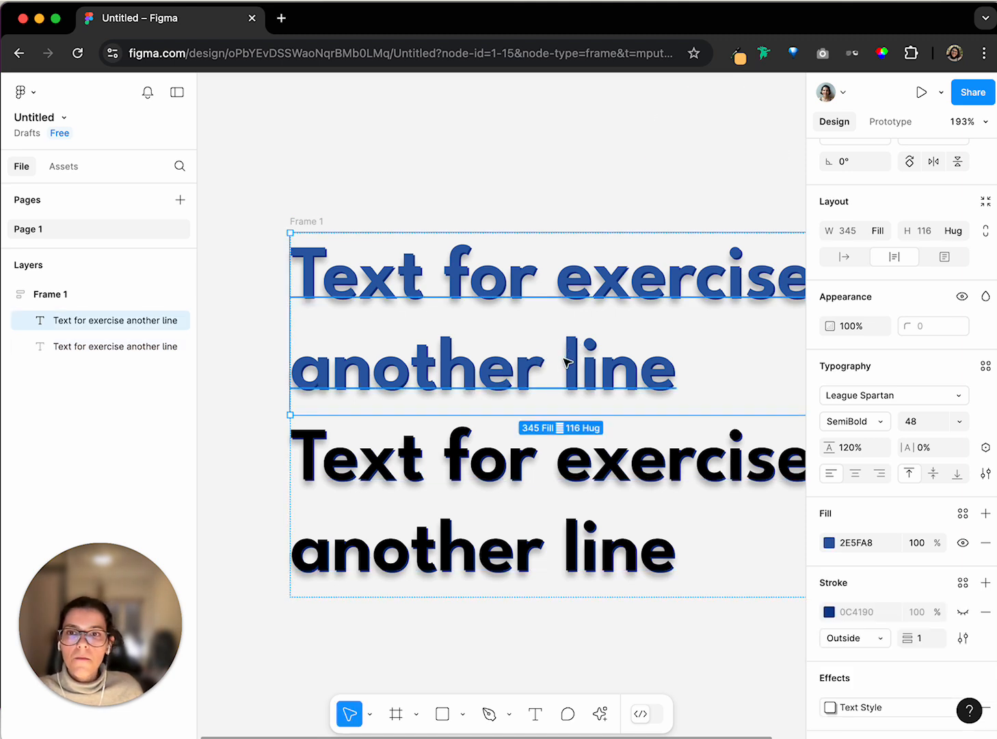
pyautogui.click(963, 514)
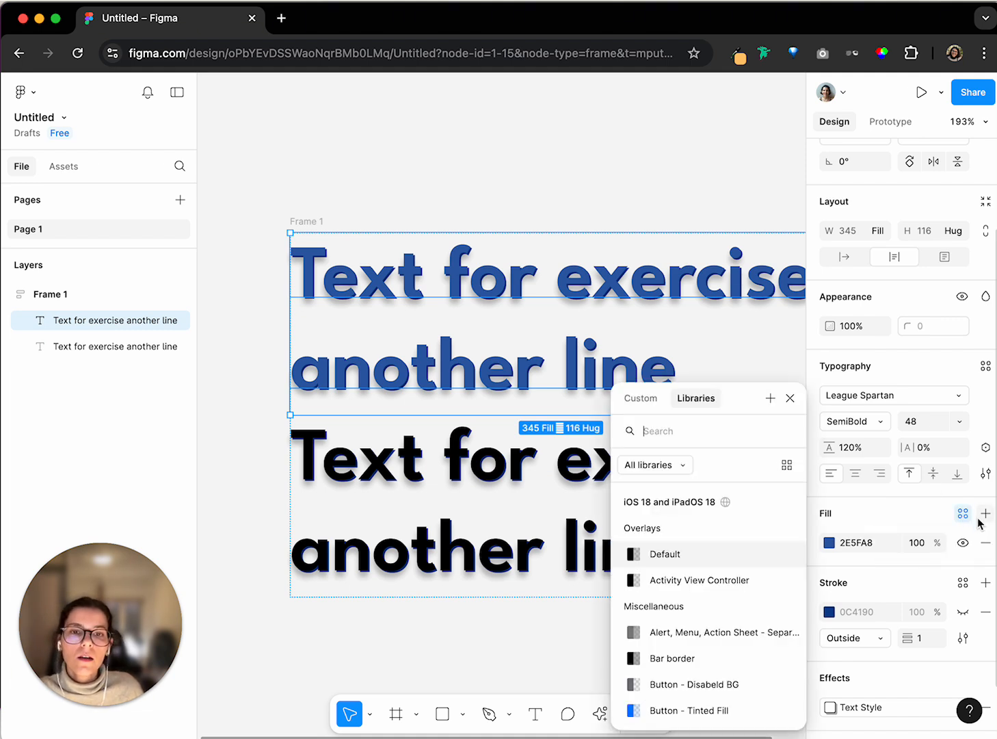
pyautogui.click(963, 517)
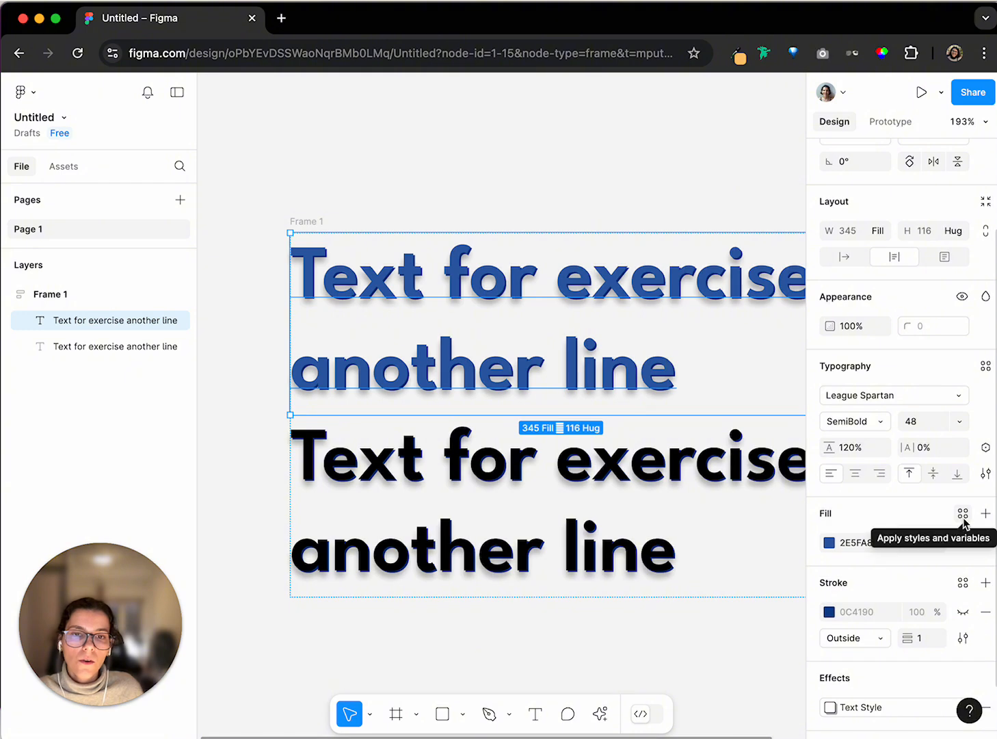
pyautogui.click(963, 514)
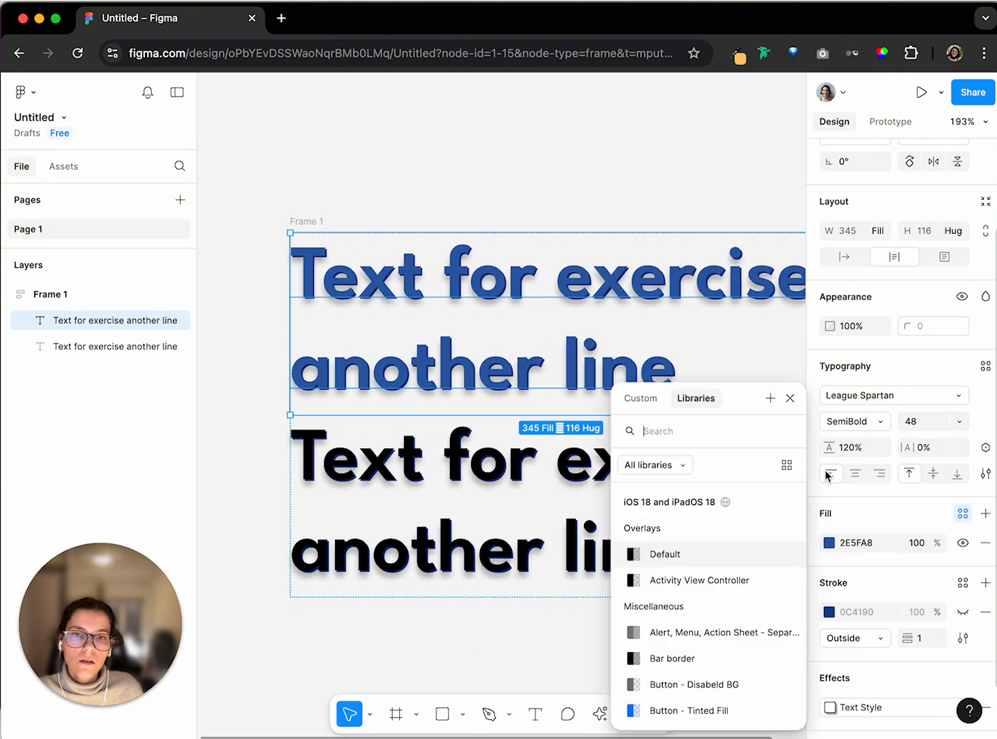
pyautogui.click(772, 402)
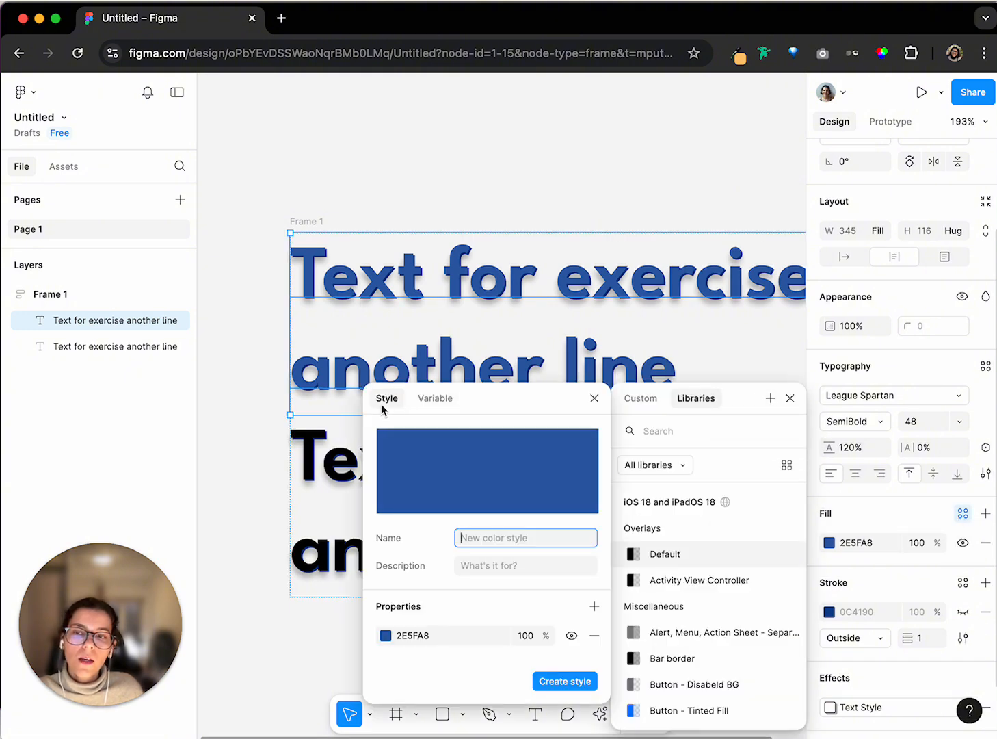
pyautogui.write('T')
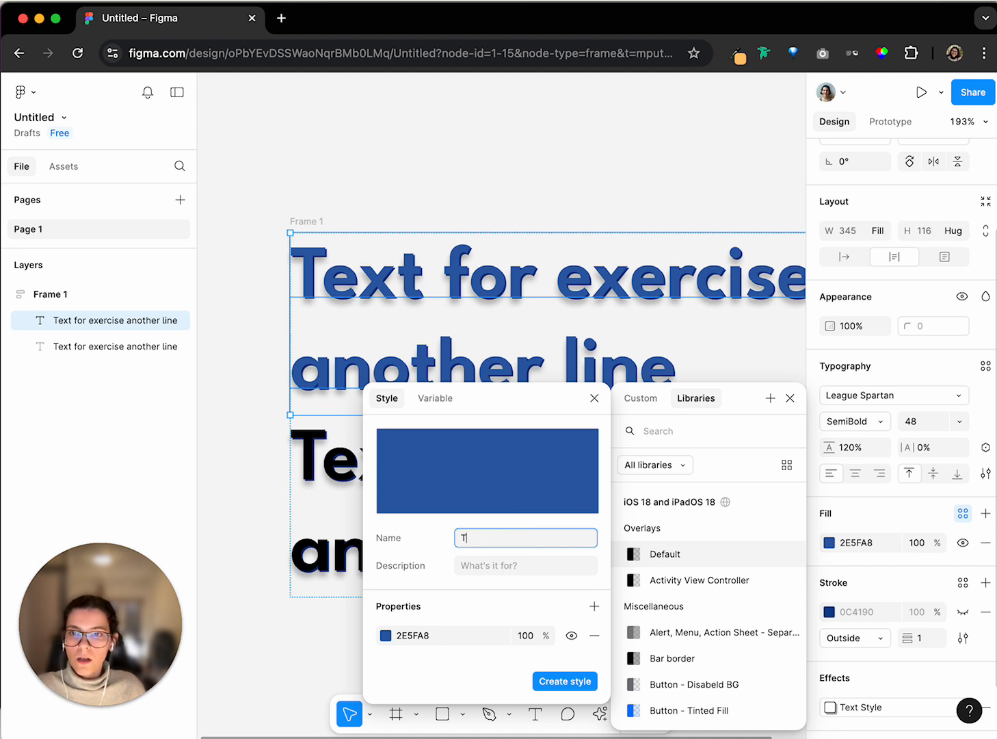
pyautogui.write('ext Style - ')
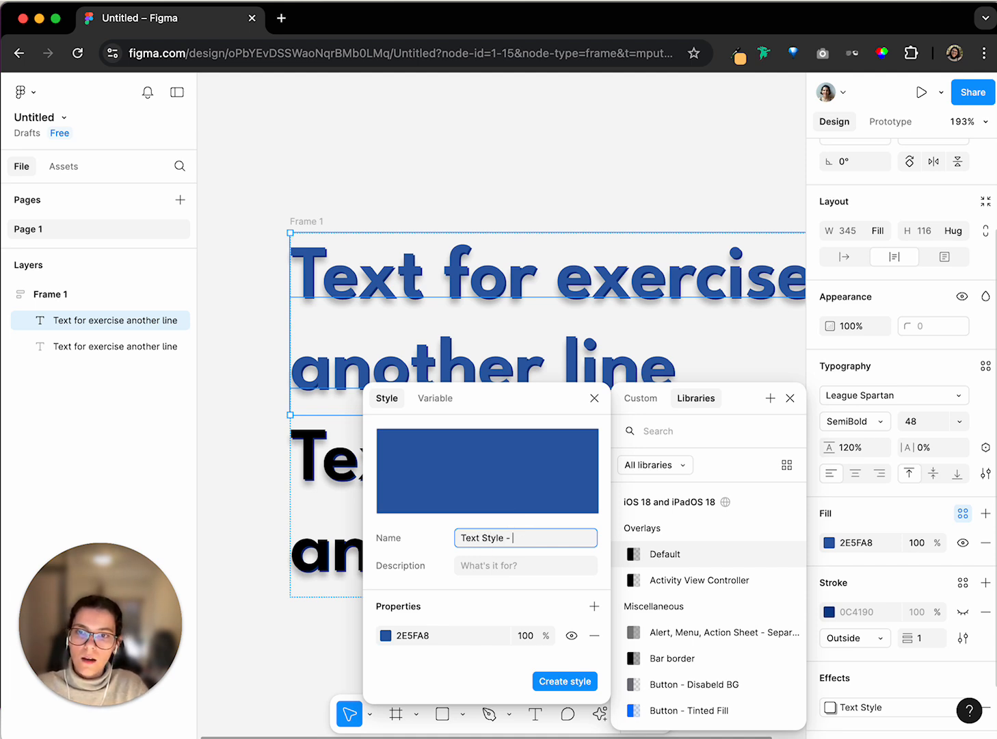
pyautogui.write('Bl')
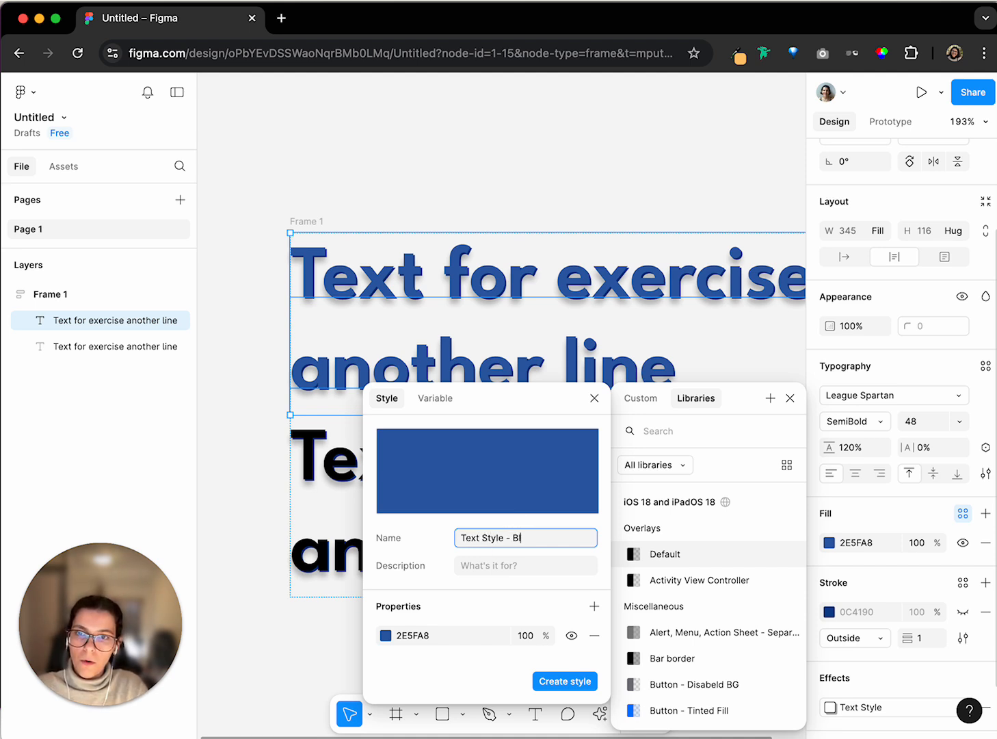
pyautogui.write('ue')
pyautogui.press('Return')
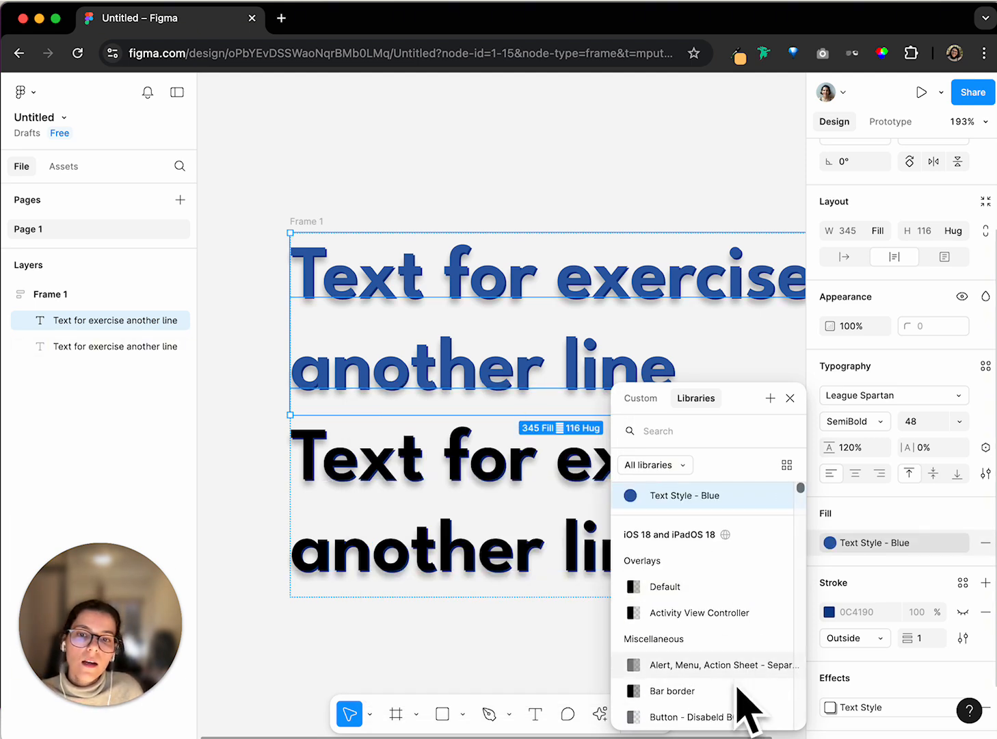
# Step: Apply the "Text Style - Blue" colour style to the lower text's fill and deselect the text
pyautogui.scroll(-3, 712, 585)
pyautogui.scroll(3, 702, 565)
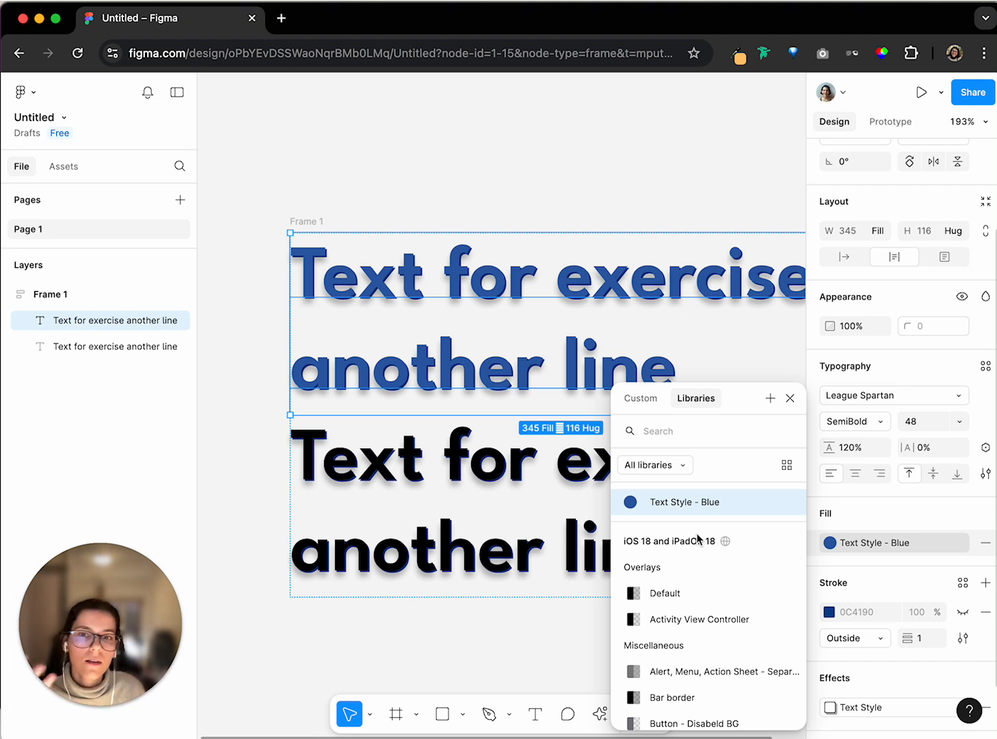
pyautogui.click(485, 472)
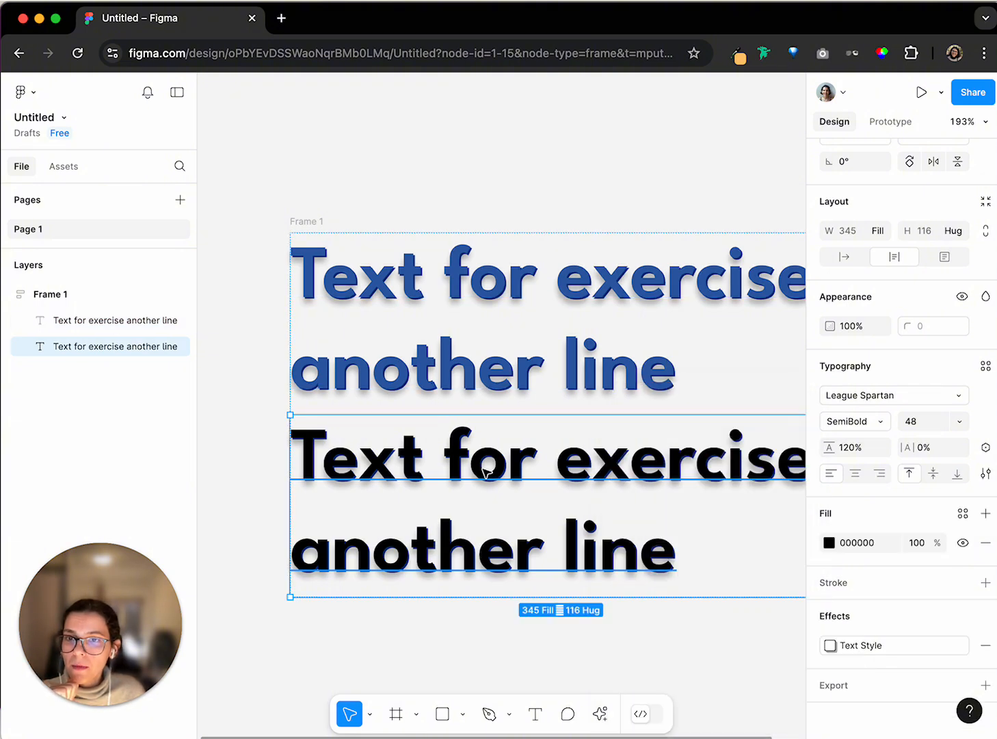
pyautogui.click(963, 514)
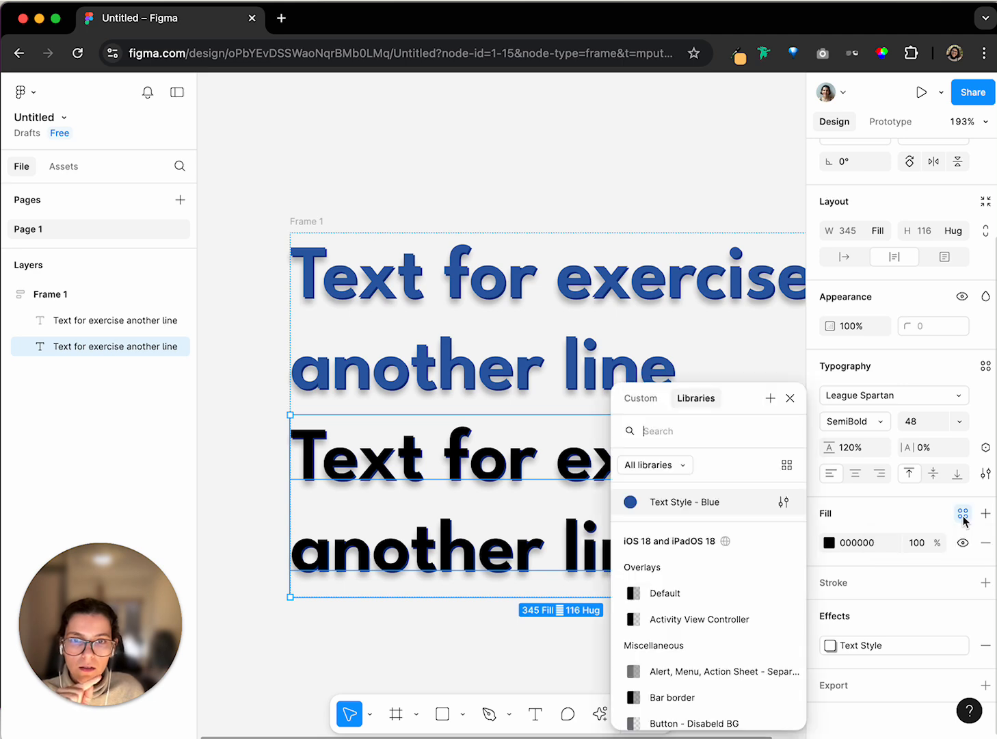
pyautogui.click(714, 502)
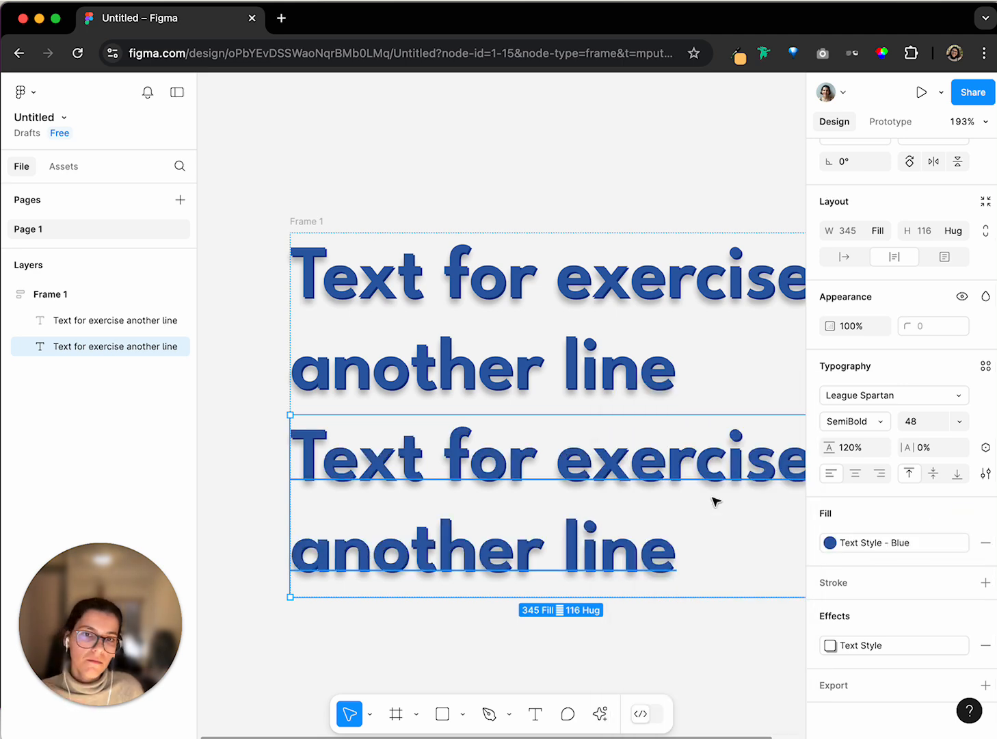
pyautogui.hscroll(3, 708, 512)
pyautogui.click(690, 656)
pyautogui.hscroll(-4, 692, 650)
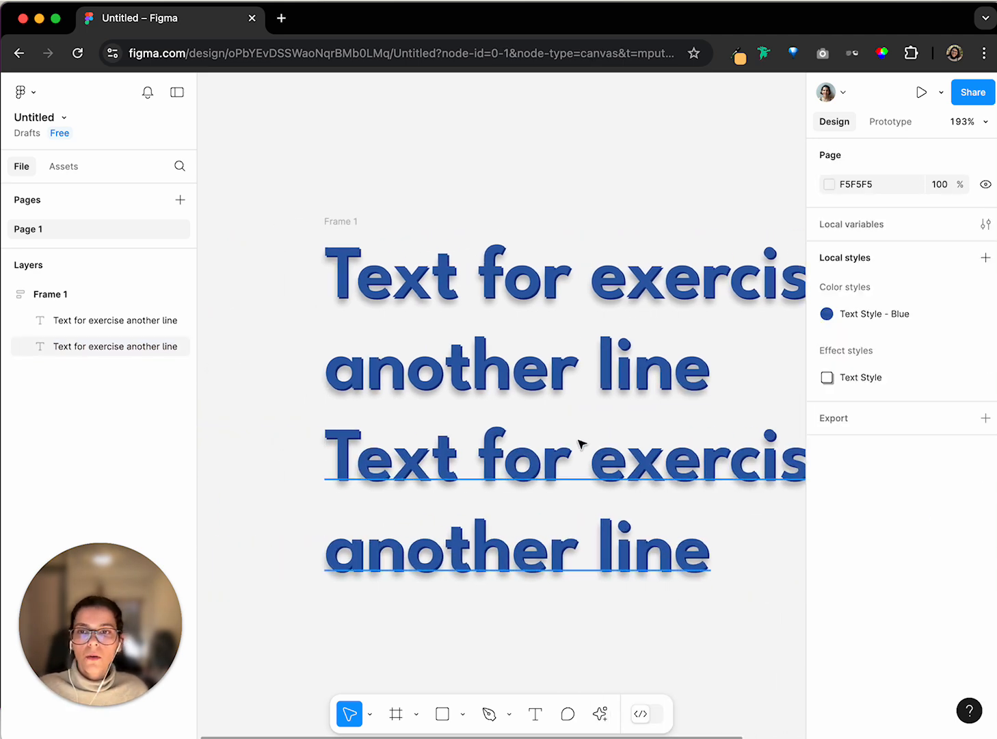
# Step: Compare the fill, stroke and effects of the two matching blue texts in Frame 1
pyautogui.scroll(-5, 577, 446)
pyautogui.scroll(1, 584, 437)
pyautogui.hscroll(2, 592, 433)
pyautogui.scroll(-1, 593, 432)
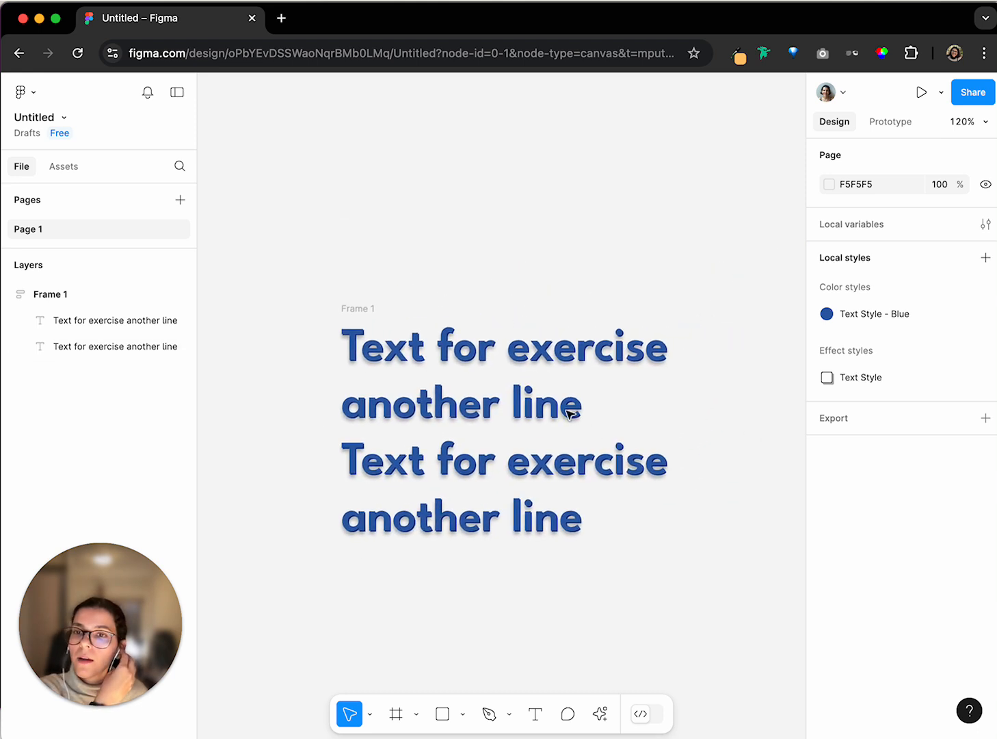
pyautogui.click(519, 489)
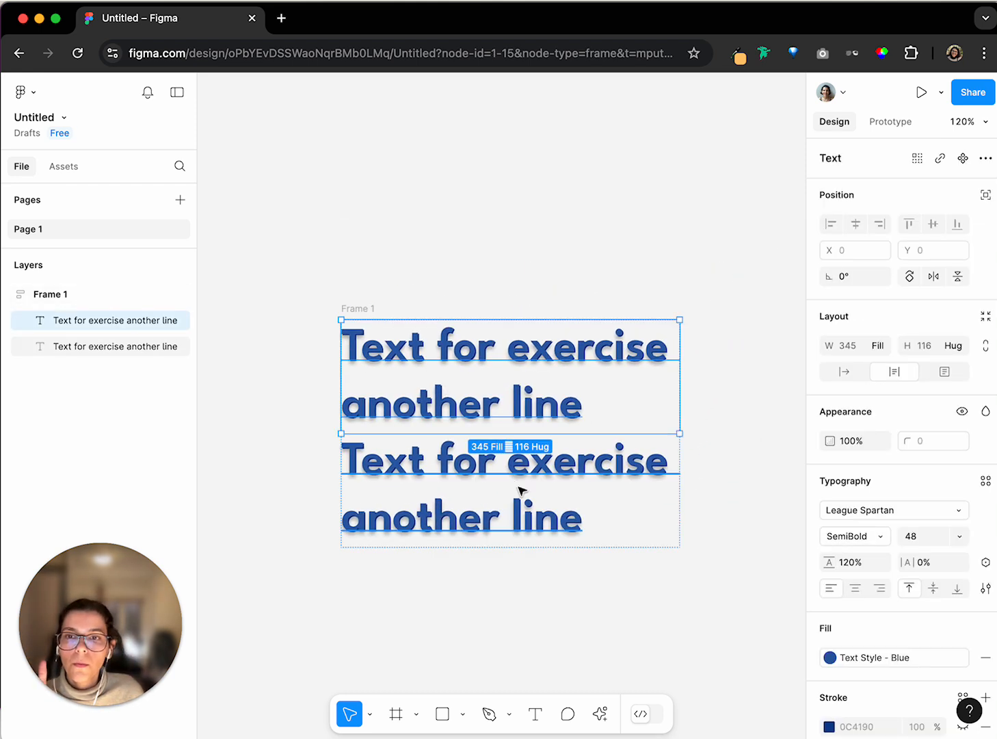
pyautogui.scroll(-3, 957, 670)
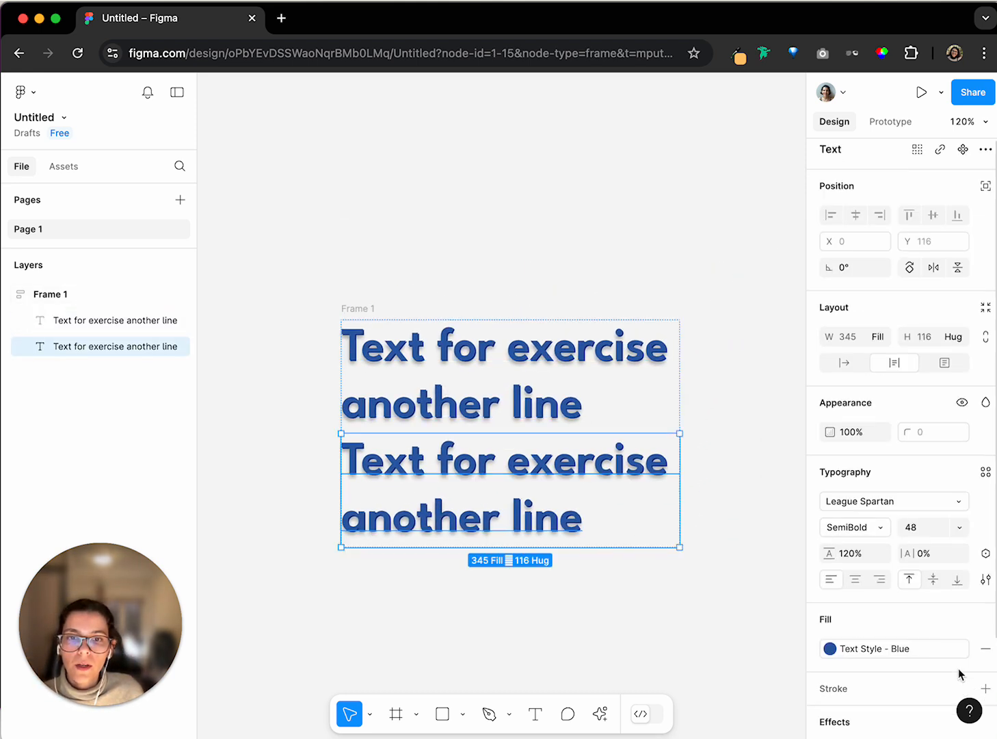
pyautogui.click(514, 407)
pyautogui.scroll(-1, 882, 589)
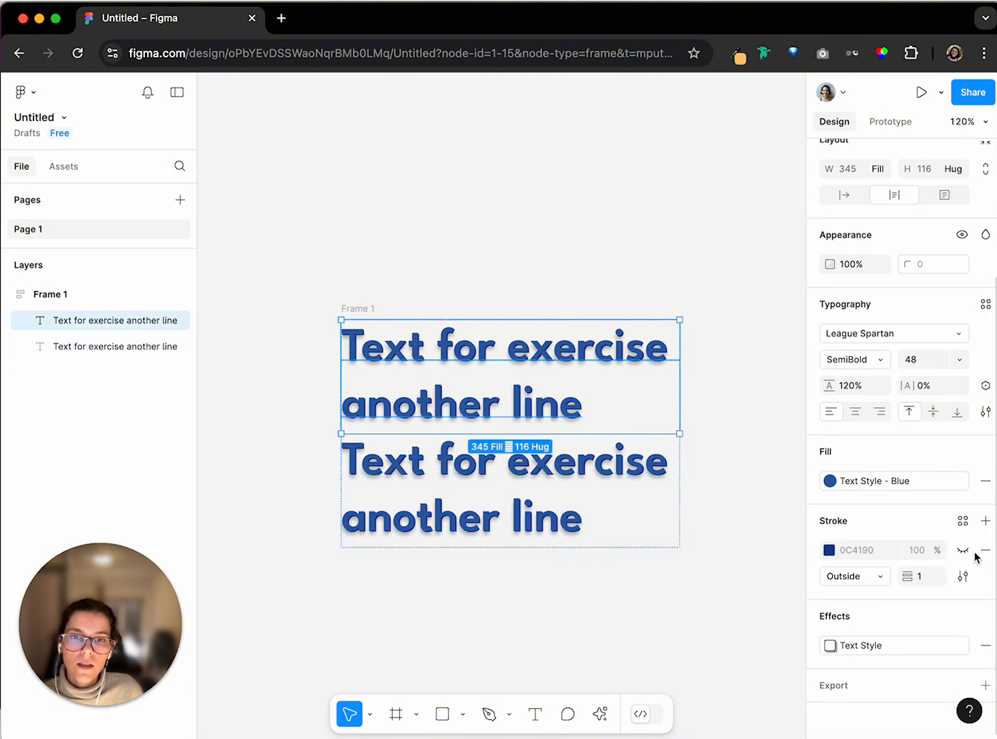
pyautogui.click(879, 482)
pyautogui.click(745, 303)
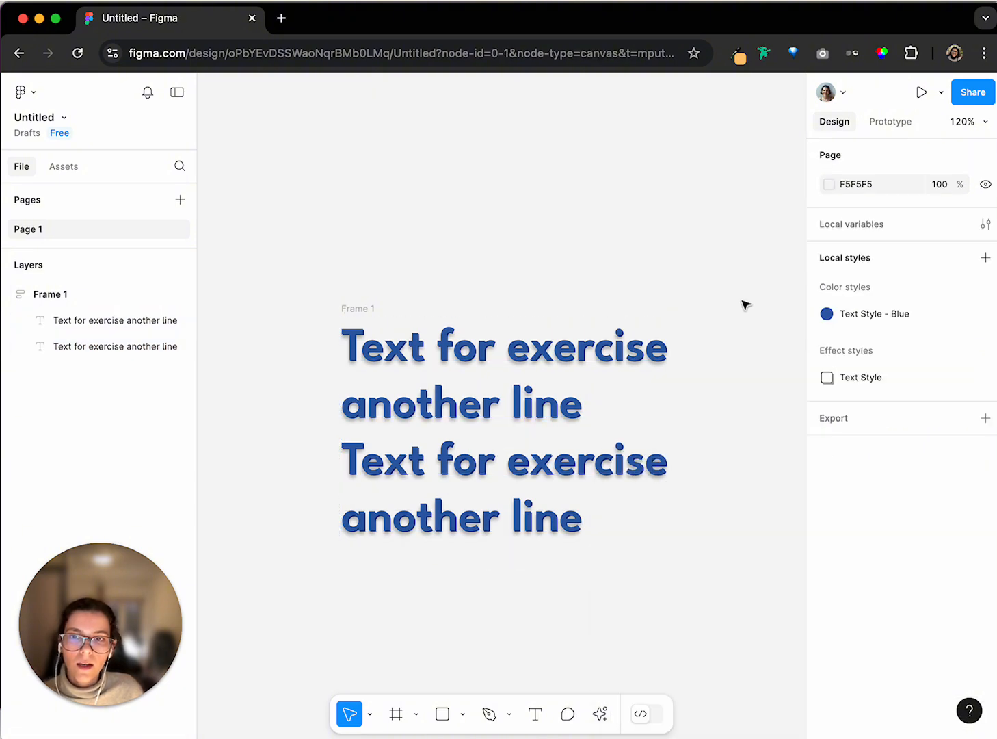
# Step: Add a text box about 183 × 76 below Frame 1 with the text "let's try here"
pyautogui.click(534, 713)
pyautogui.scroll(-2, 479, 603)
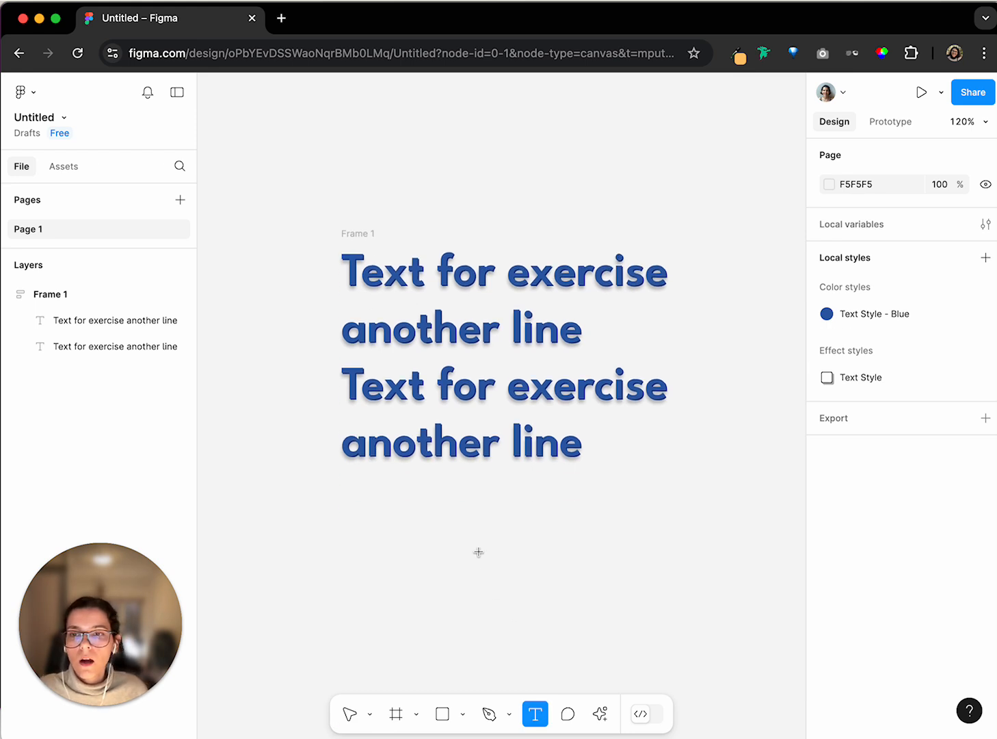
pyautogui.moveTo(478, 551); pyautogui.dragTo(660, 625)
pyautogui.write("let's try hr")
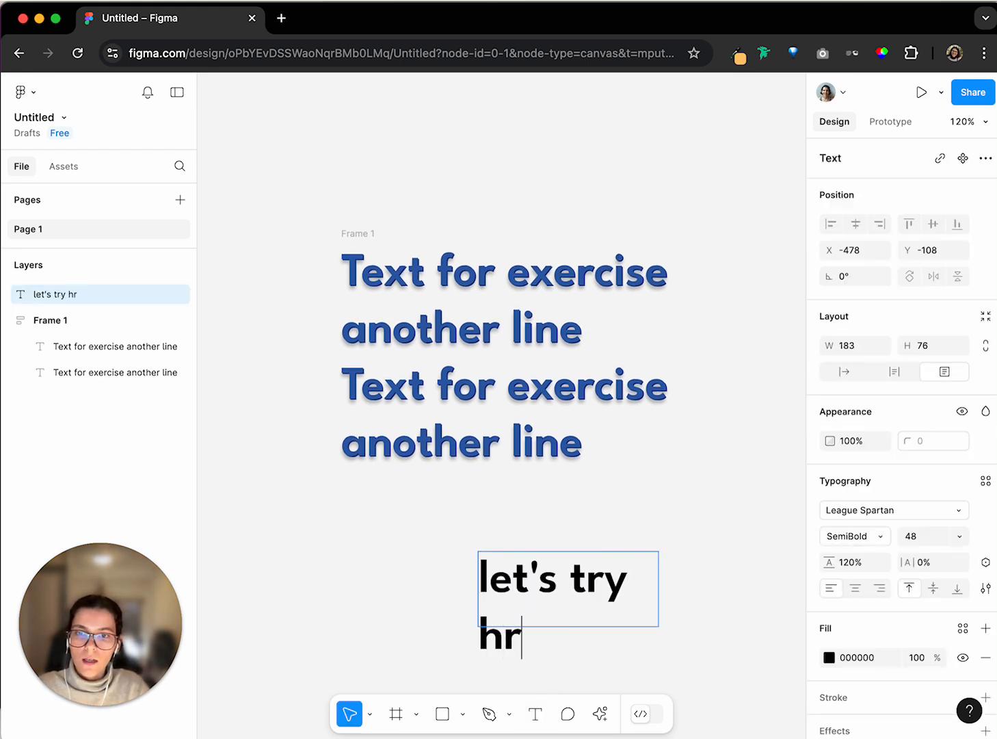
pyautogui.press('BackSpace')
pyautogui.write('ere')
pyautogui.press('Escape')
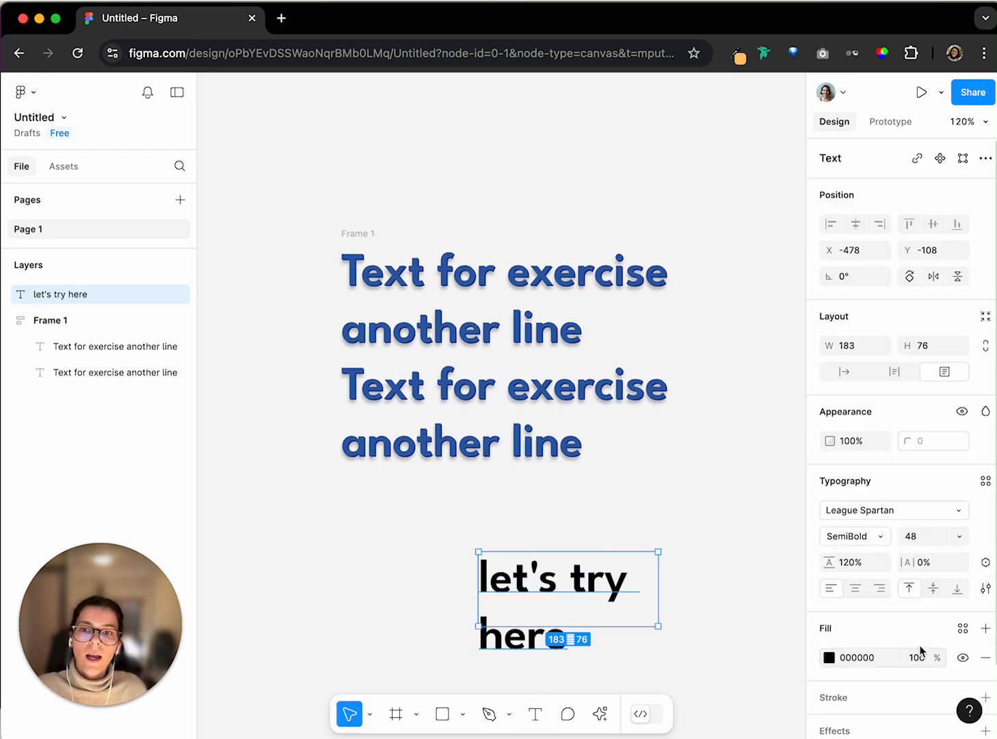
# Step: Apply the "Text Style - Blue" fill style and the "Text Style" effect style to the "let's try here" text
pyautogui.scroll(-1, 530, 539)
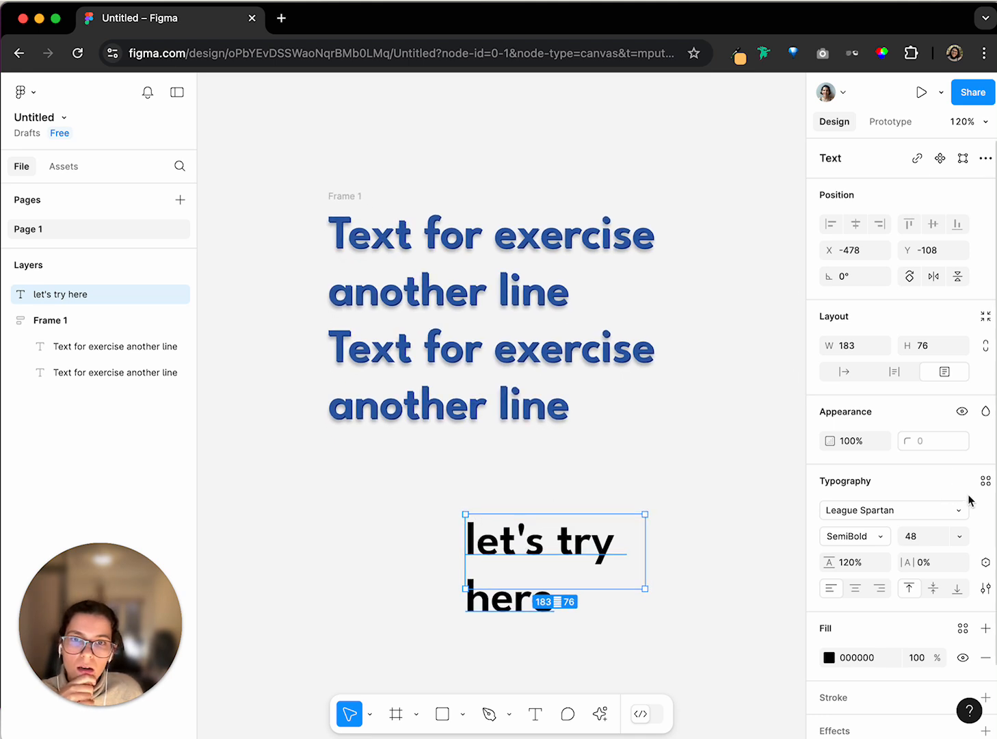
pyautogui.click(963, 628)
pyautogui.click(681, 514)
pyautogui.scroll(-2, 910, 556)
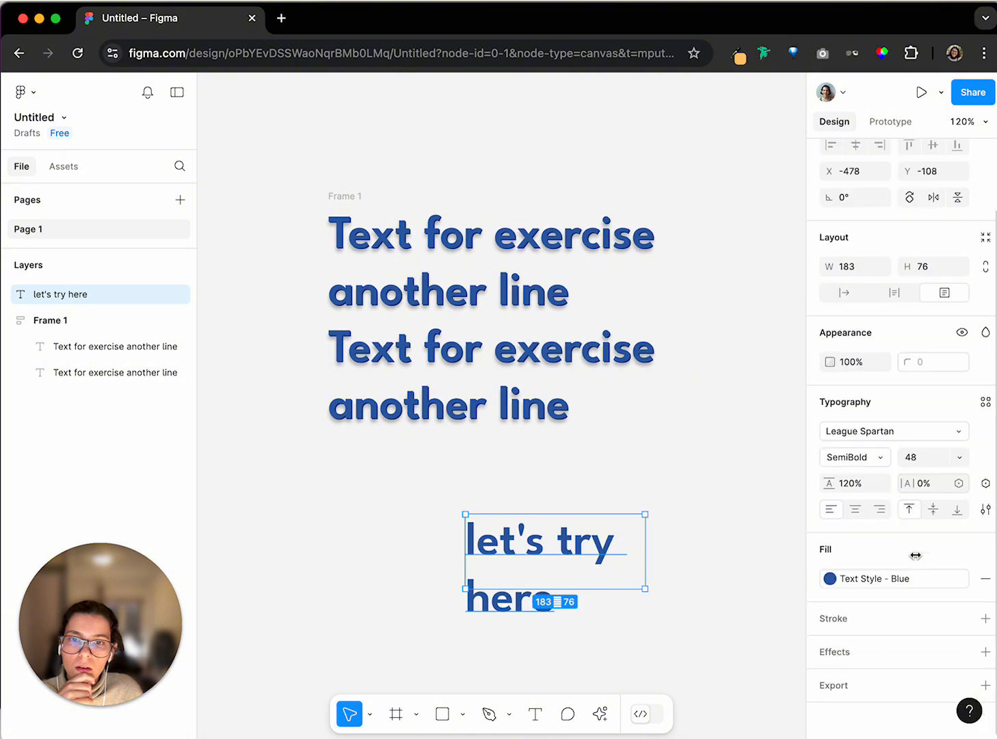
pyautogui.click(963, 652)
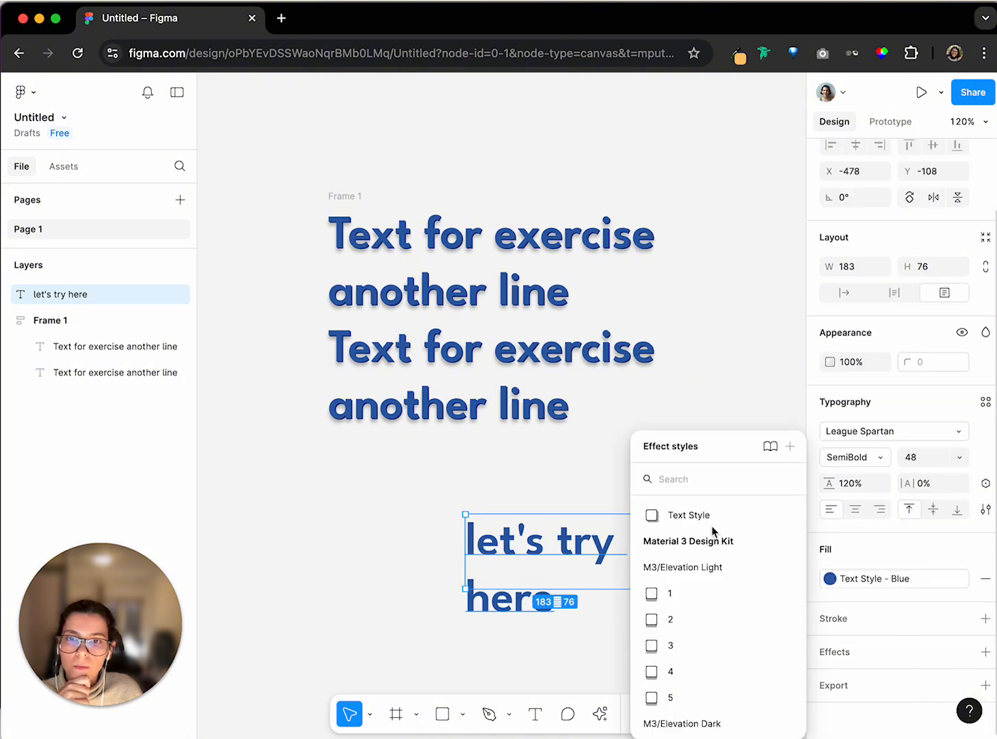
pyautogui.click(712, 516)
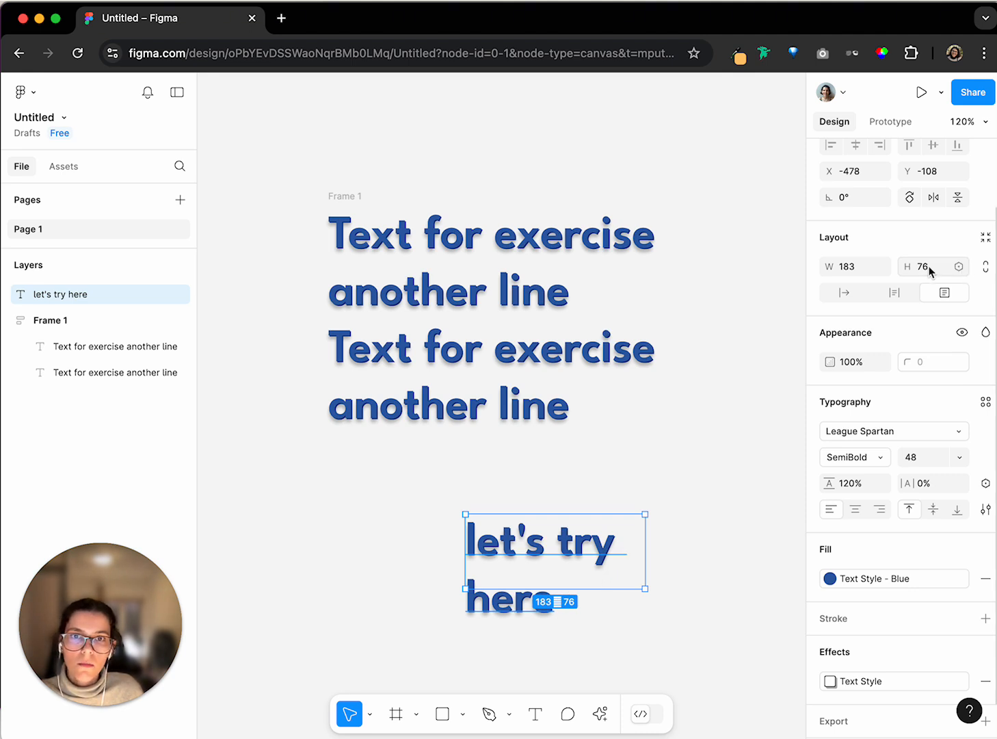
# Step: Try the auto height, auto width and fixed size resizing modes on the "let's try here" text, finishing with auto height
pyautogui.click(894, 293)
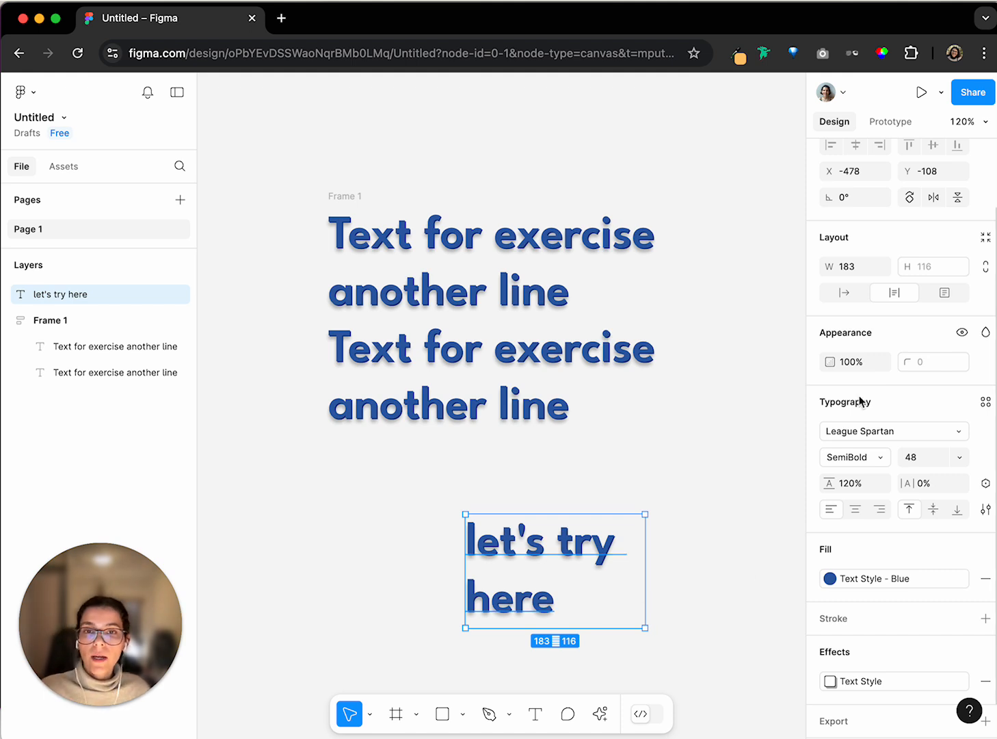
pyautogui.click(844, 293)
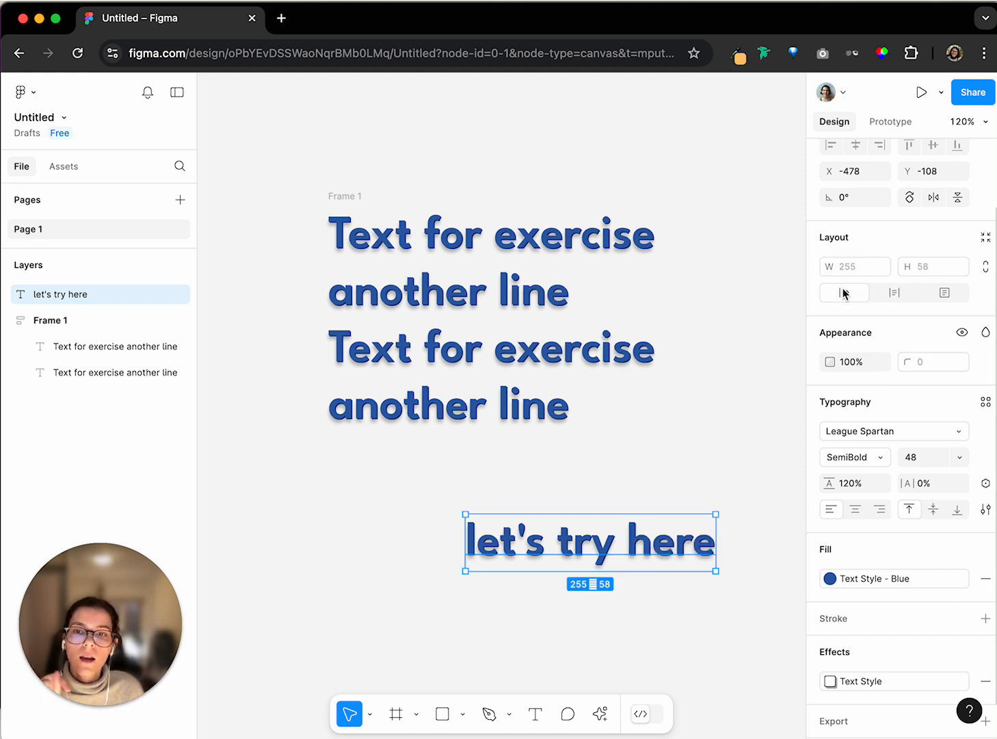
pyautogui.click(891, 294)
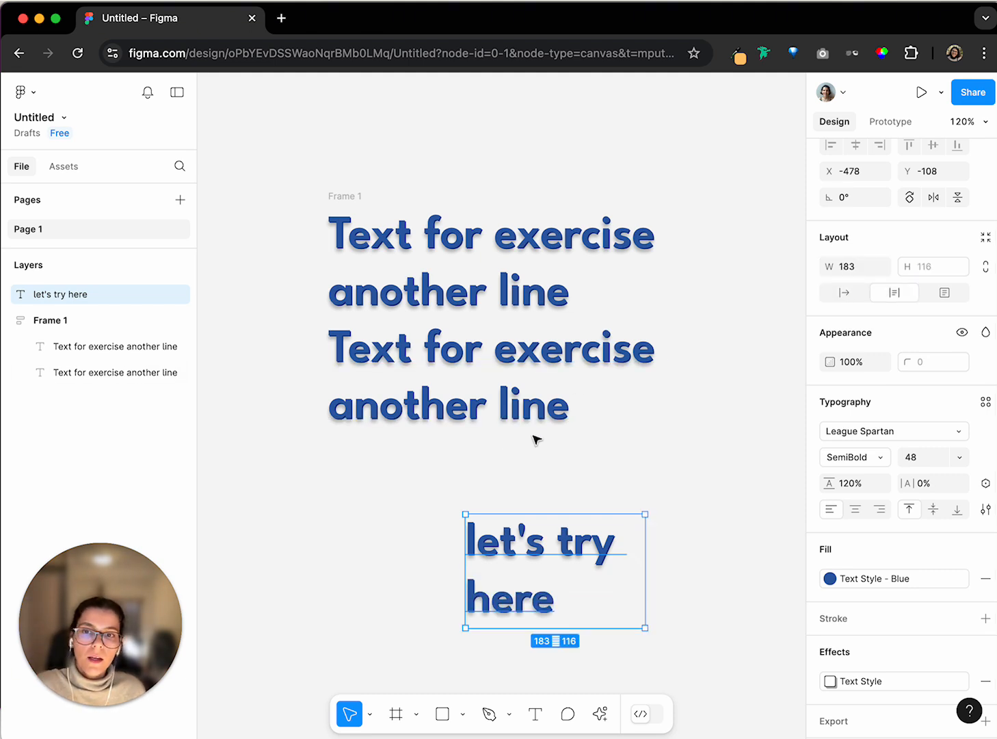
pyautogui.click(952, 301)
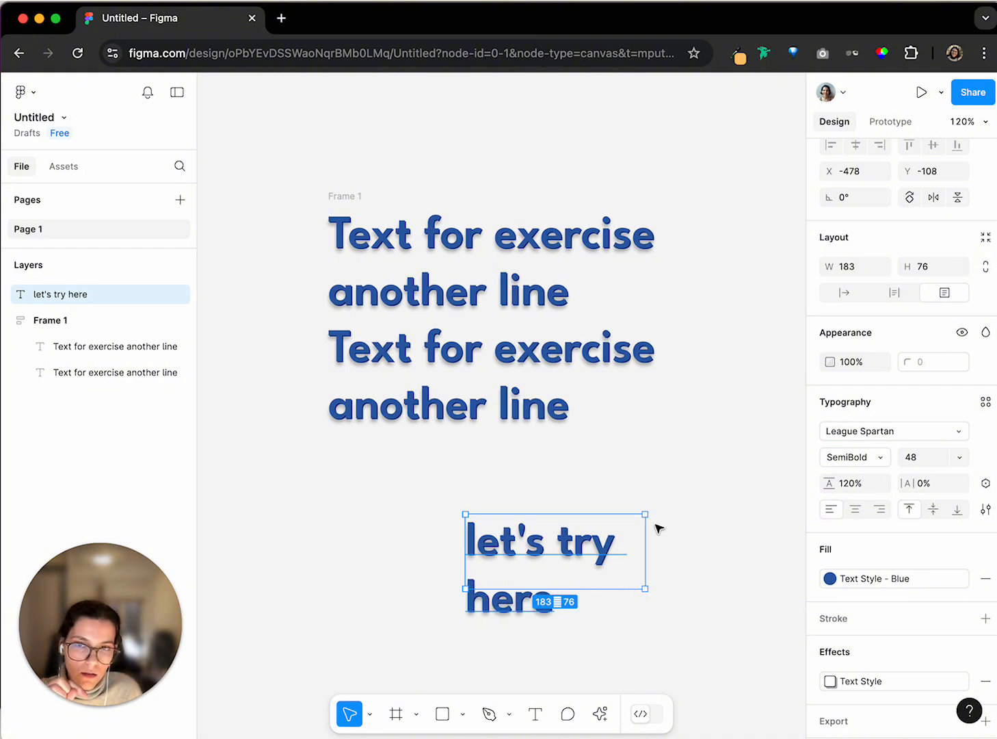
pyautogui.click(895, 294)
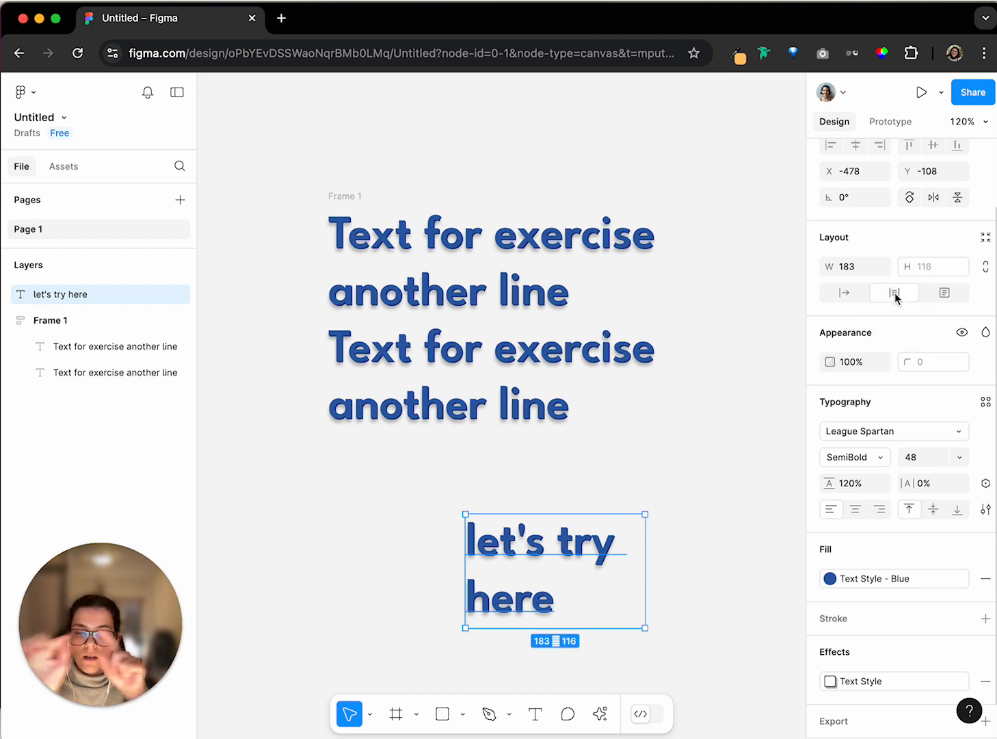